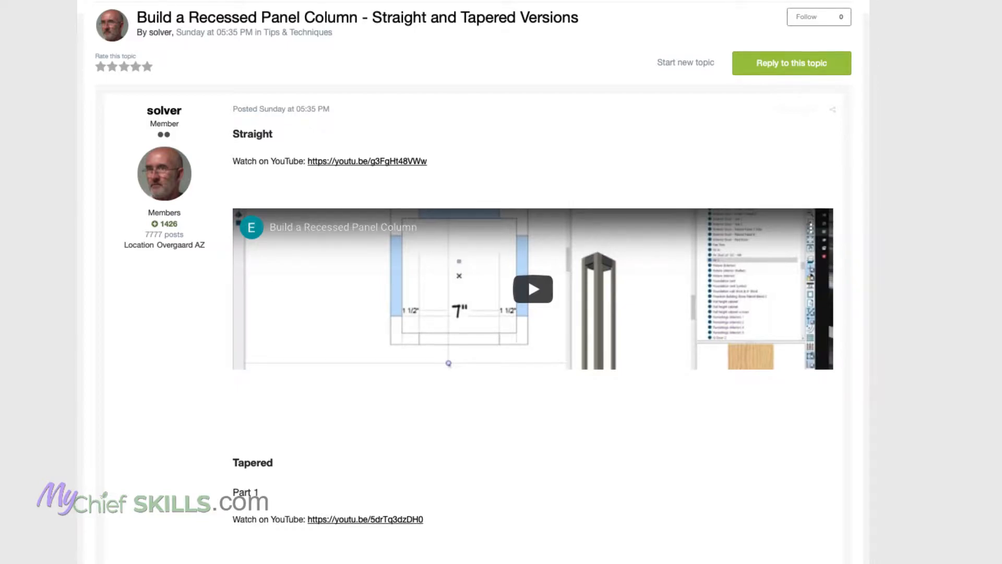
scroll(472, 282, down, 3)
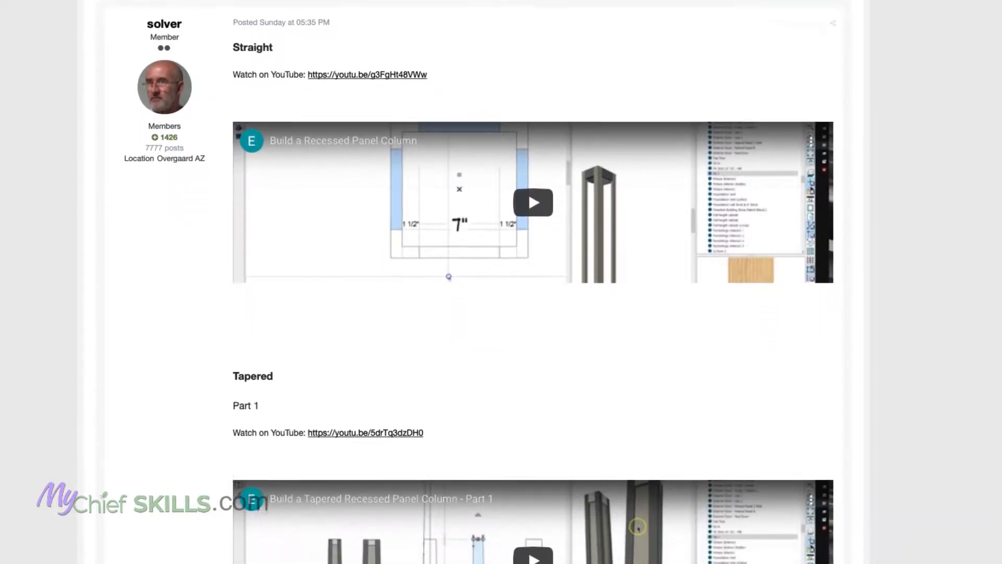
scroll(473, 282, down, 3)
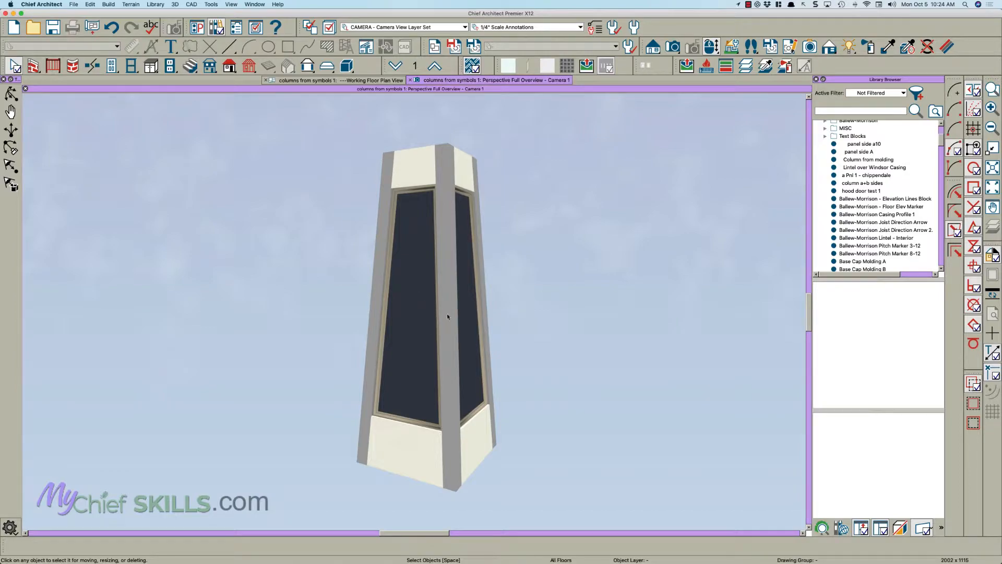
mouse_move(412, 264)
mouse_down()
mouse_move(413, 250)
mouse_move(449, 261)
mouse_move(409, 264)
mouse_move(417, 260)
mouse_up()
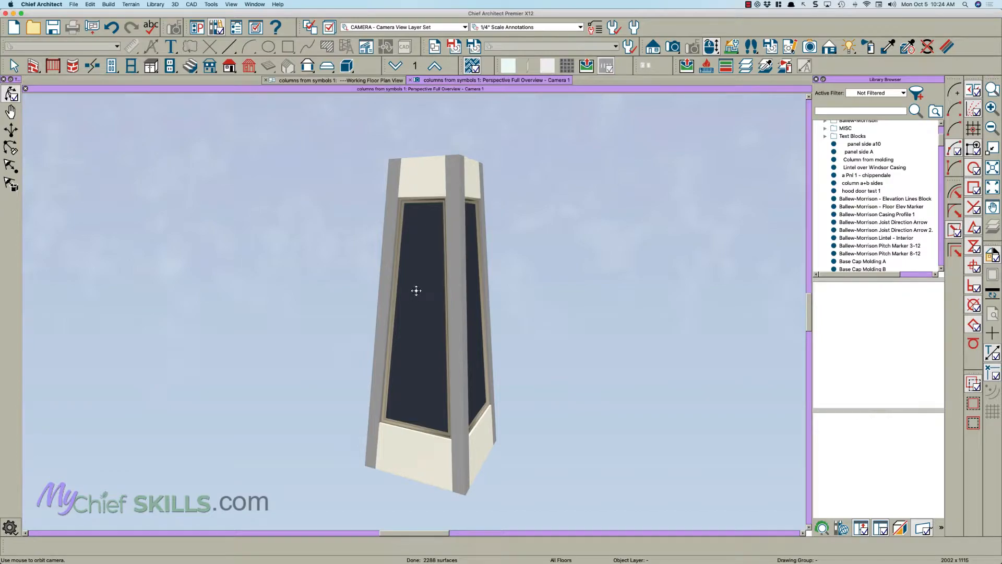
middle_drag(453, 319, 418, 304)
drag(418, 304, 526, 301)
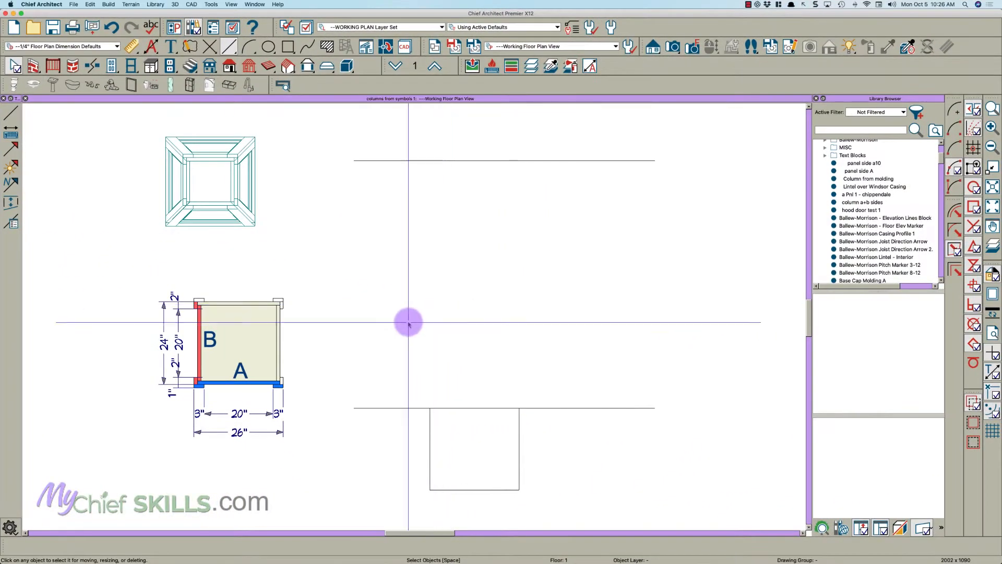
- Examine the column's plan section, checking how sides A and B meet at the corners and their dimensions
scroll(210, 426, up, 2)
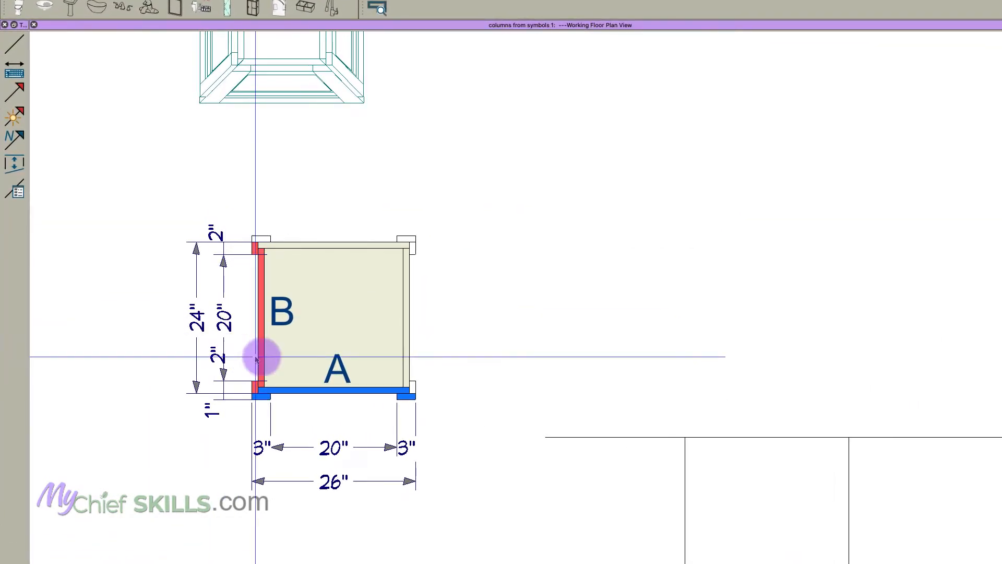
click(378, 278)
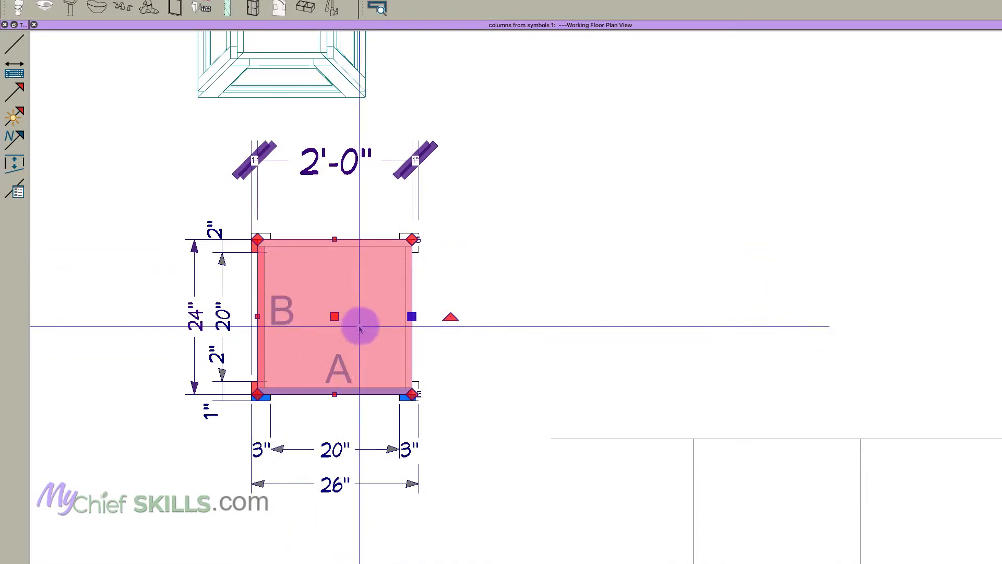
click(297, 399)
scroll(297, 399, up, 3)
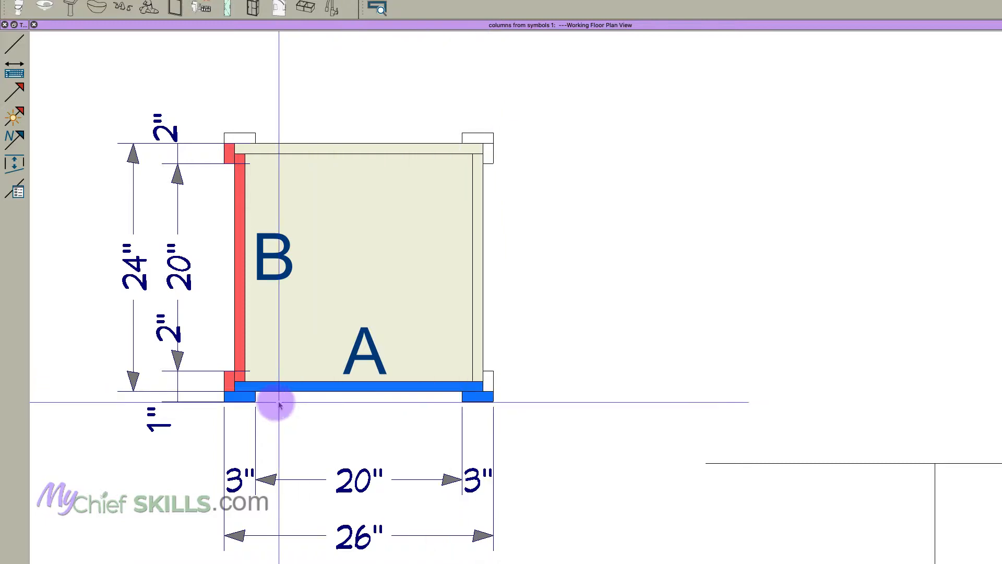
click(245, 390)
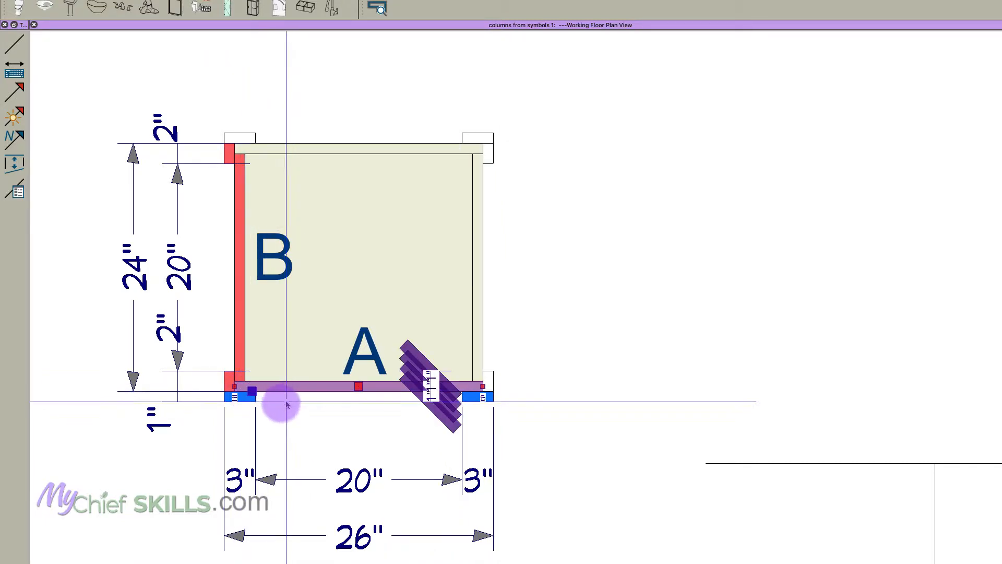
click(245, 403)
key(Escape)
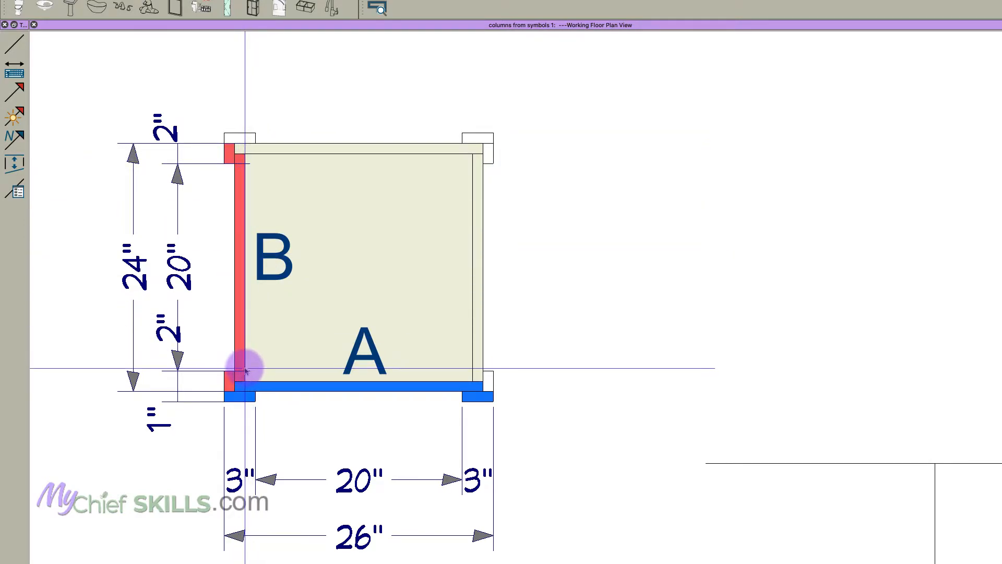
scroll(327, 372, down, 1)
scroll(328, 371, down, 1)
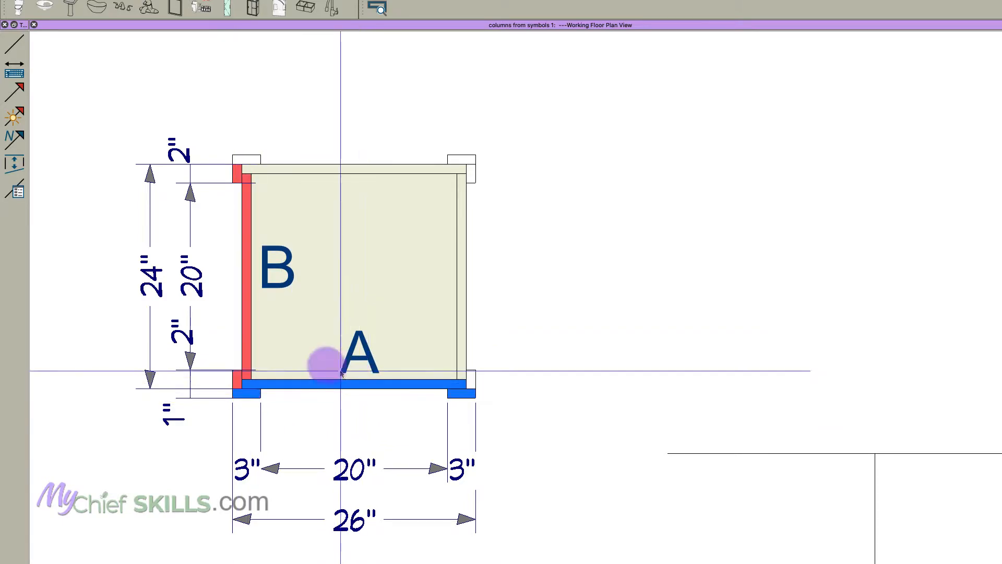
scroll(268, 356, down, 1)
scroll(268, 356, down, 1)
- Check the spacing between the two horizontal guide lines and the width of the rectangle beneath the lower one
middle_drag(854, 453, 648, 443)
scroll(649, 448, down, 3)
scroll(552, 432, up, 1)
click(557, 397)
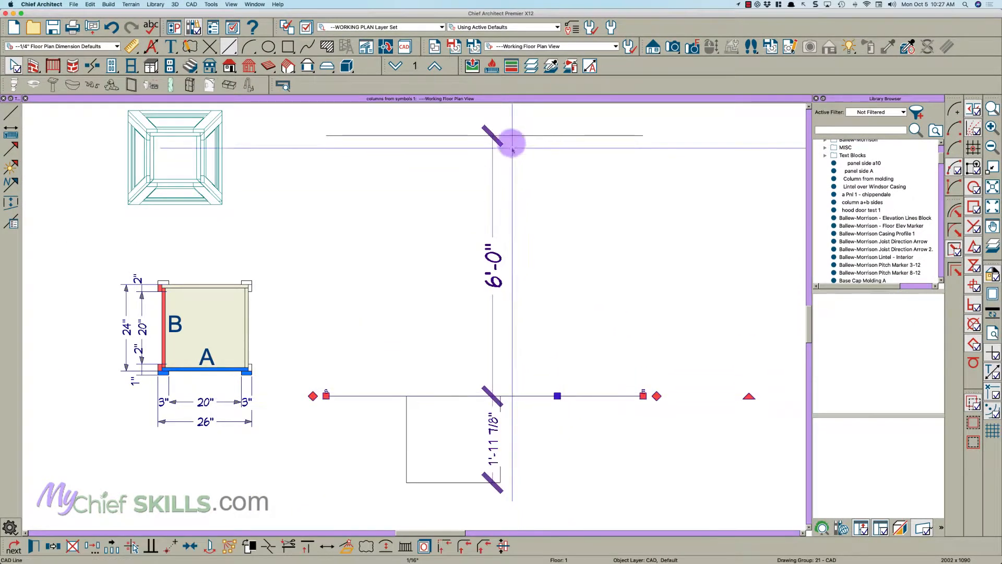
click(449, 360)
scroll(452, 387, up, 1)
click(398, 456)
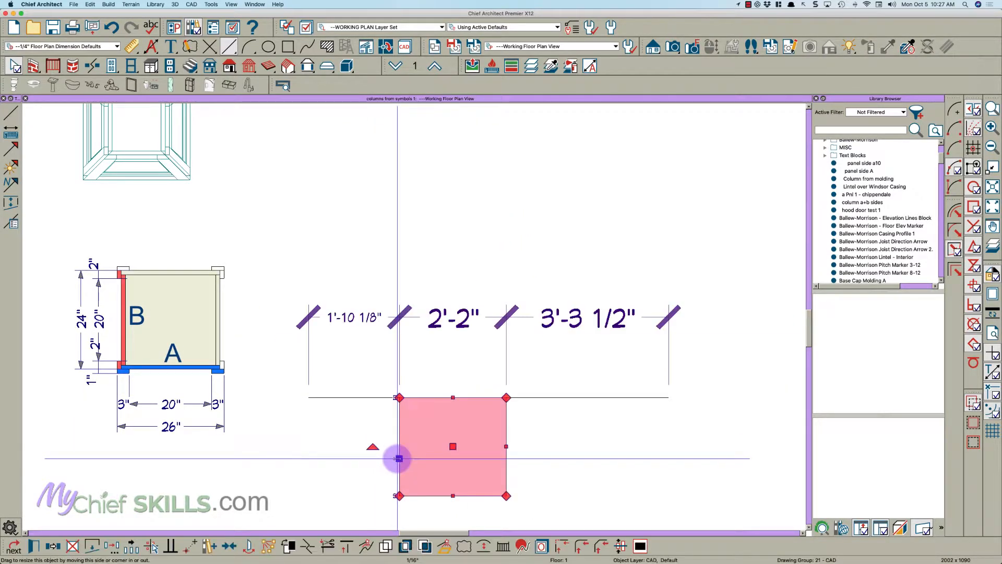
click(150, 443)
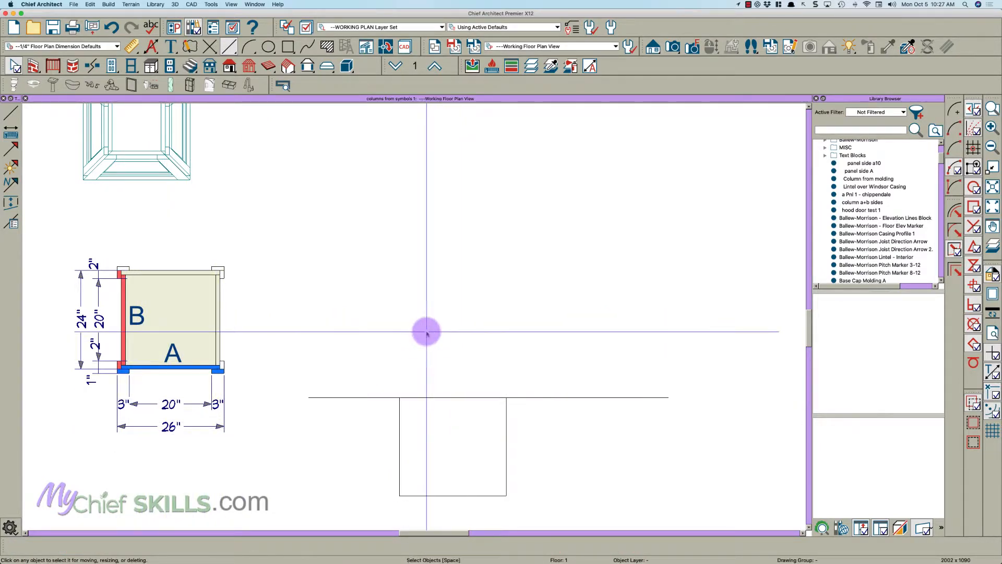
- Draw vertical lines up from the rectangle's upper-left corner, about 7'-0 13/16" long, and from its bottom midpoint, about 10'-0 11/16" long
scroll(420, 366, up, 2)
key(l)
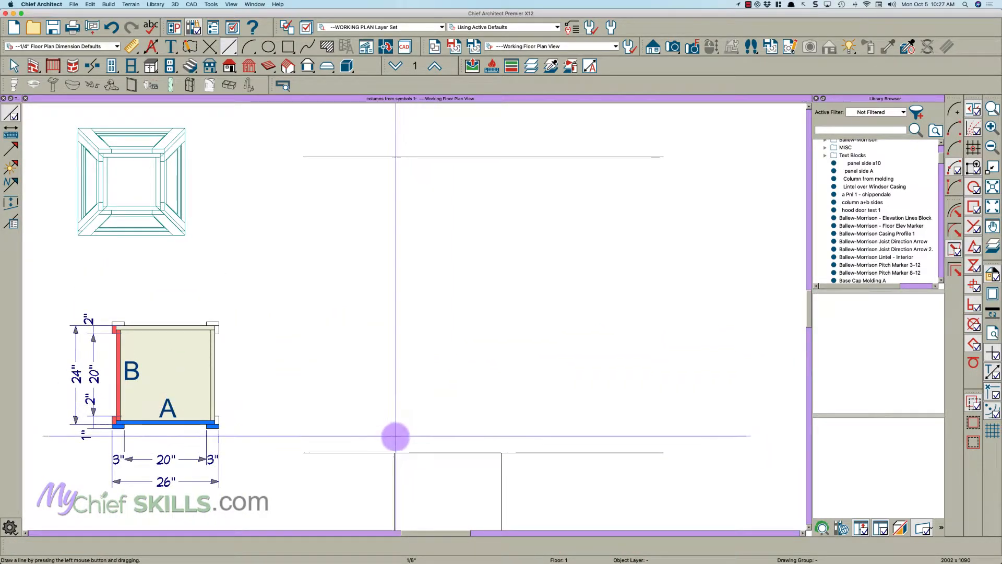
drag(394, 452, 398, 102)
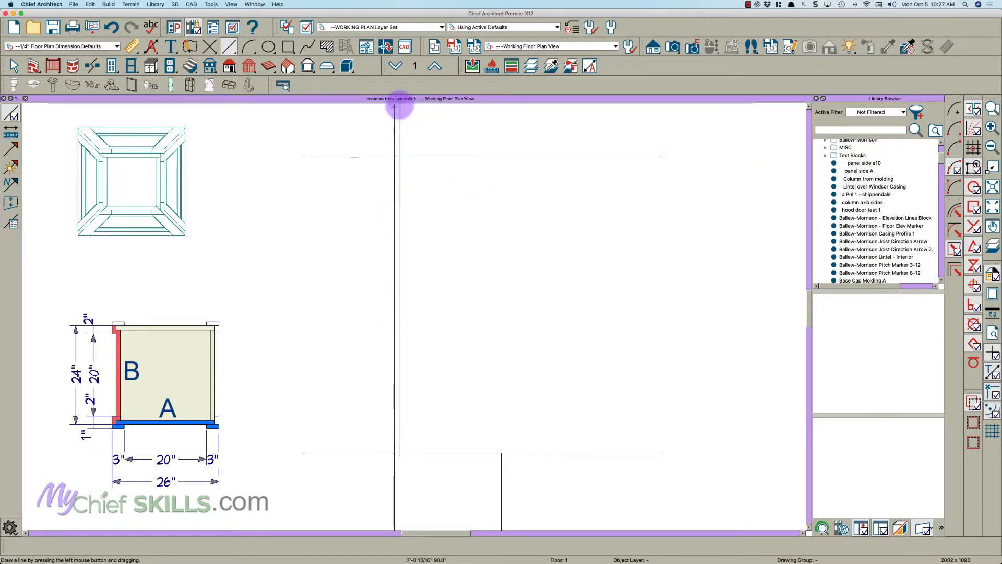
scroll(396, 212, down, 4)
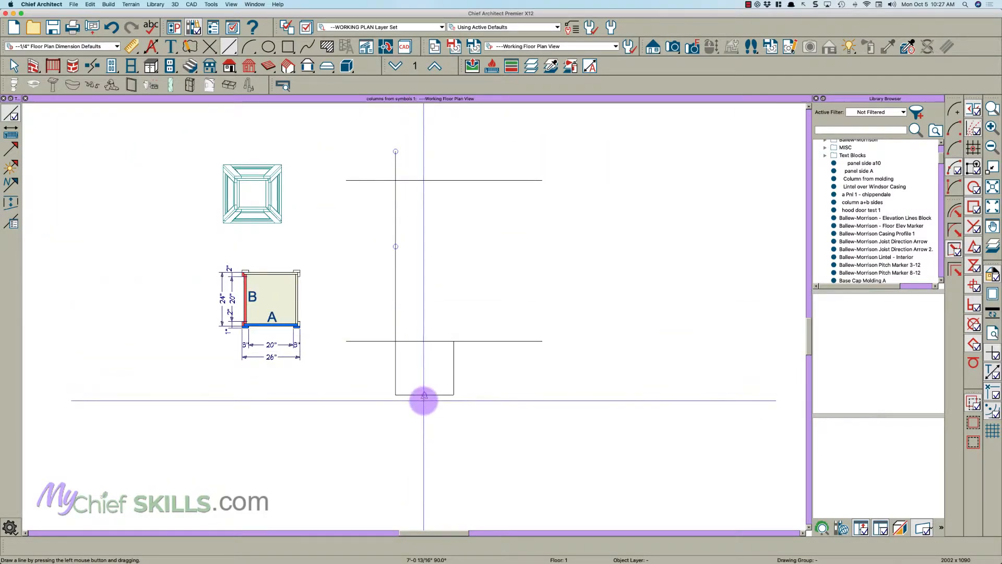
drag(424, 398, 431, 126)
key(space)
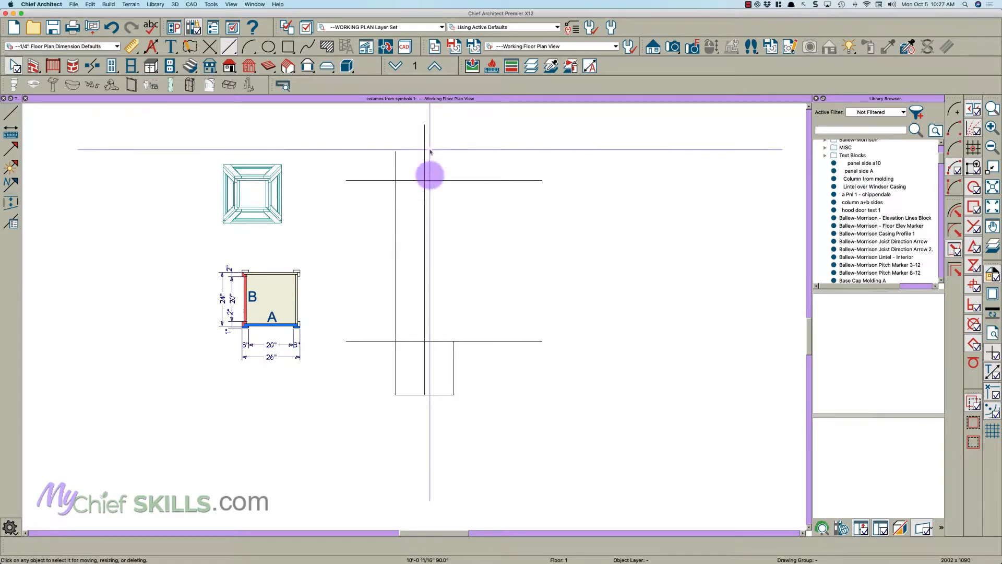
- Set the angle of the vertical line at the rectangle's left edge to 86°, keeping its start point locked
scroll(421, 278, up, 4)
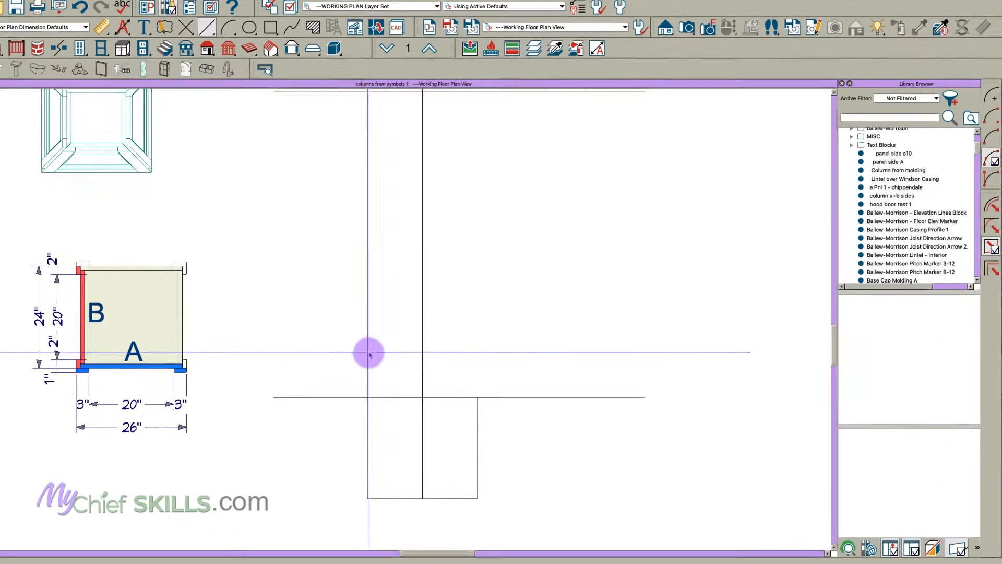
click(379, 347)
double_click(338, 369)
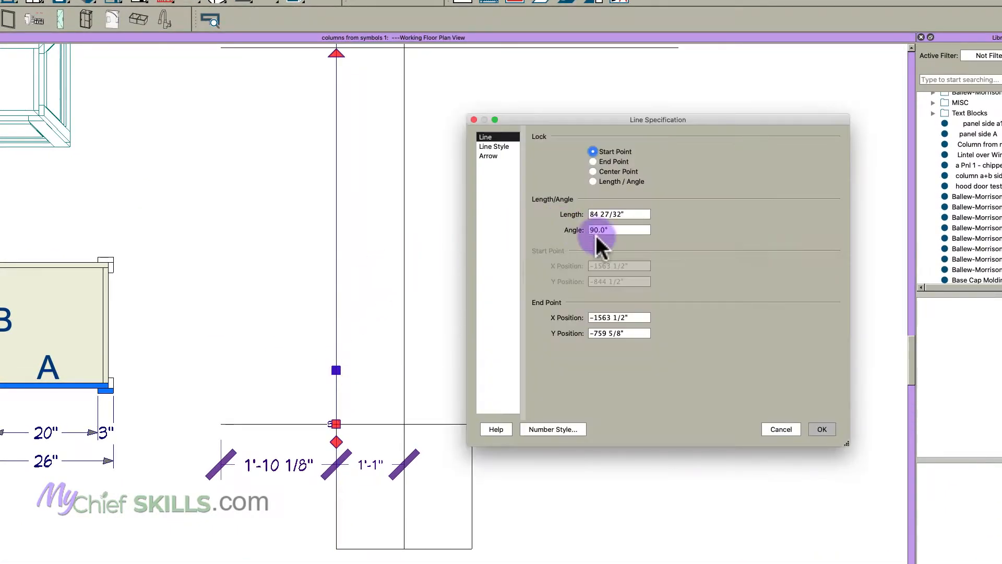
text(86)
key(Tab)
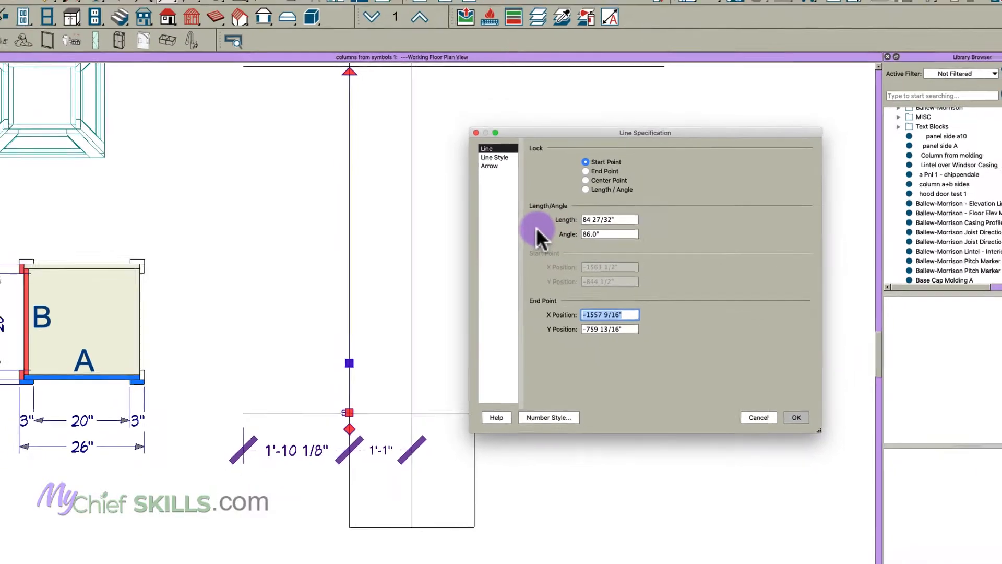
key(Return)
click(530, 237)
scroll(415, 311, down, 3)
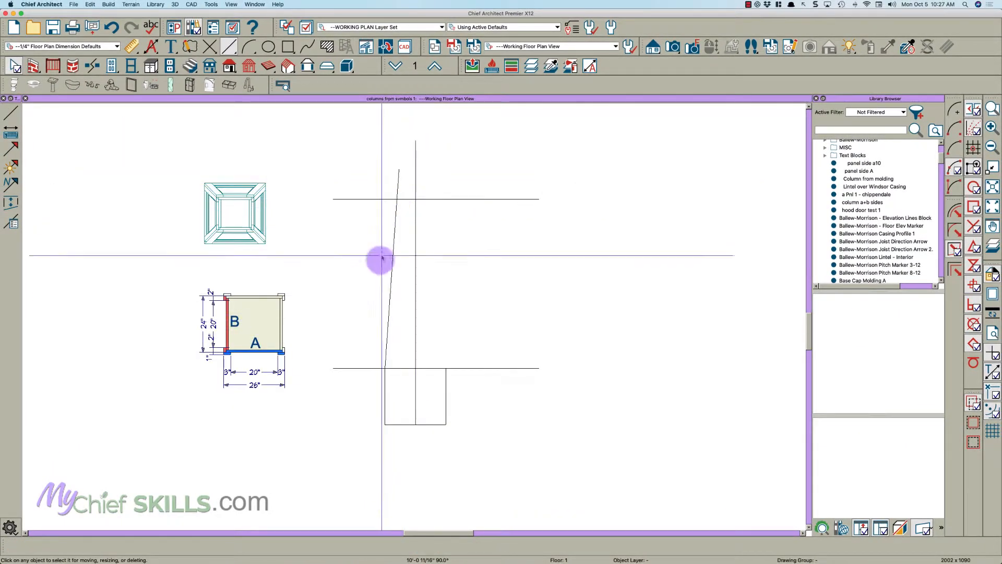
- Mirror a copy of the slanted line about the vertical centerline to outline the other side of the taper
scroll(424, 341, up, 1)
scroll(423, 340, up, 1)
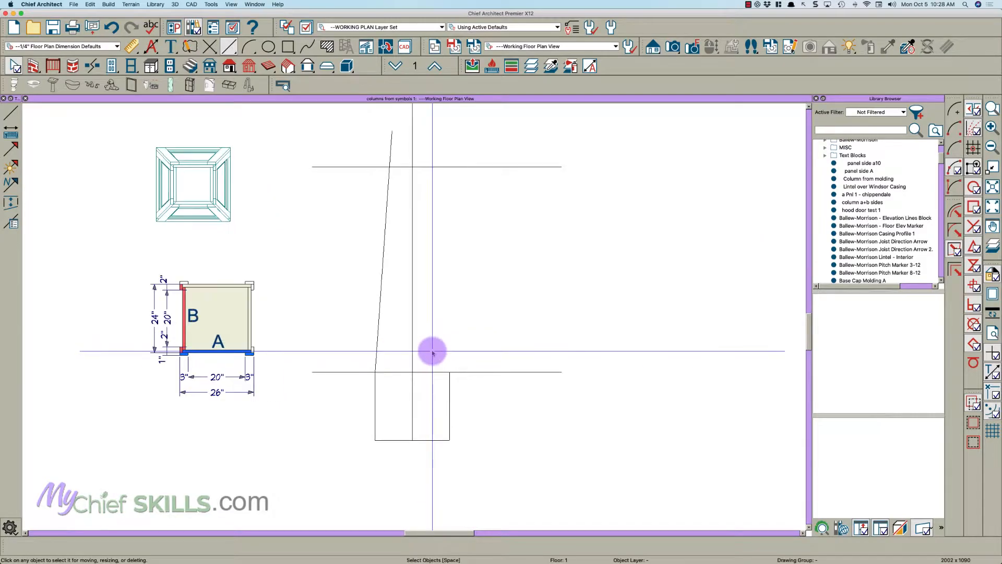
click(378, 331)
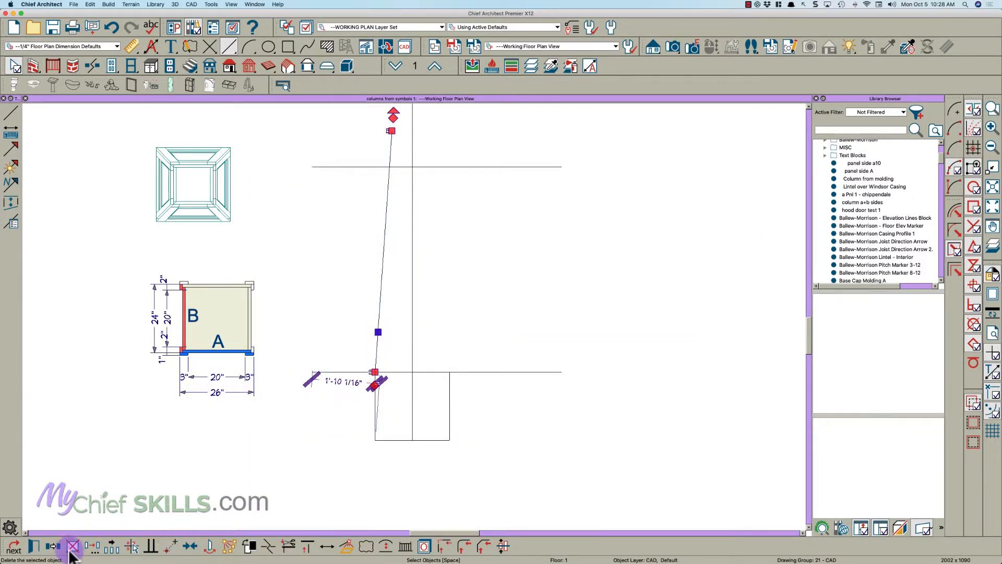
click(51, 546)
click(73, 546)
click(418, 285)
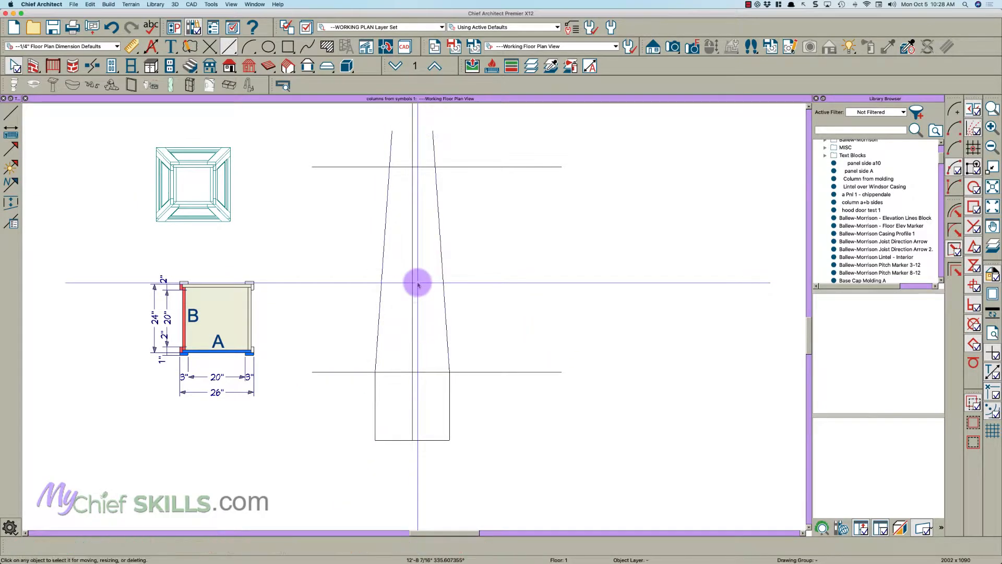
- Draw a polyline solid between the two horizontal guide lines and fit its corners to the slanted lines to form the tapered side
scroll(398, 403, down, 1)
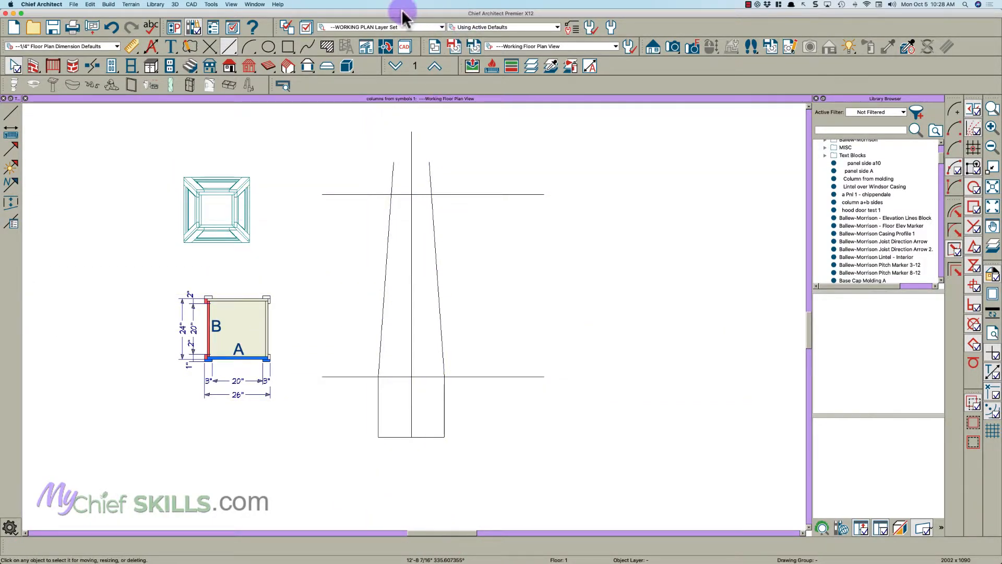
click(347, 66)
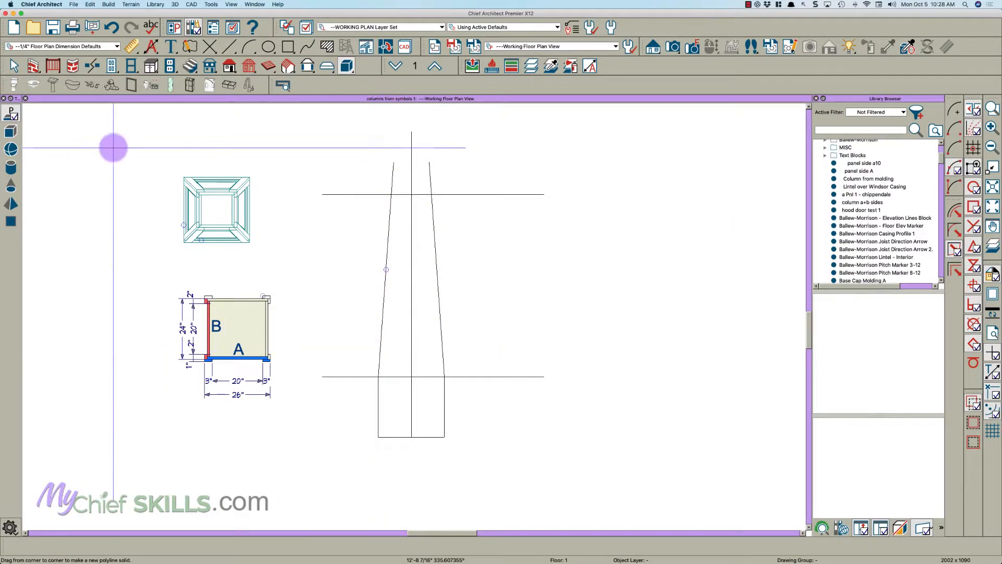
drag(378, 376, 398, 184)
key(space)
scroll(385, 206, up, 3)
click(372, 203)
scroll(391, 186, down, 2)
scroll(449, 447, up, 1)
drag(452, 447, 479, 445)
key(space)
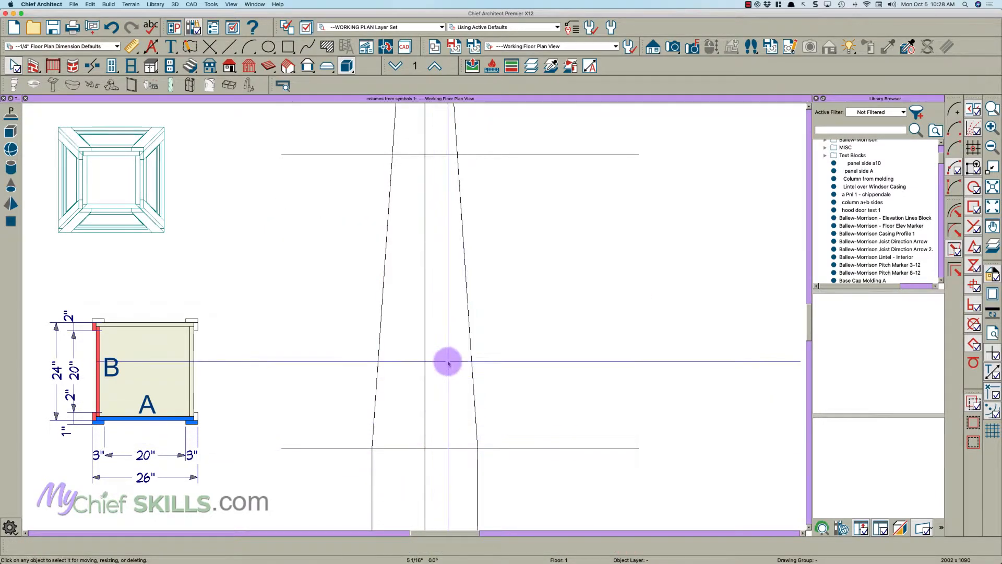
- Specify the tapered polyline solid as 1" thick, with its bottom 0" from the finished floor
double_click(446, 364)
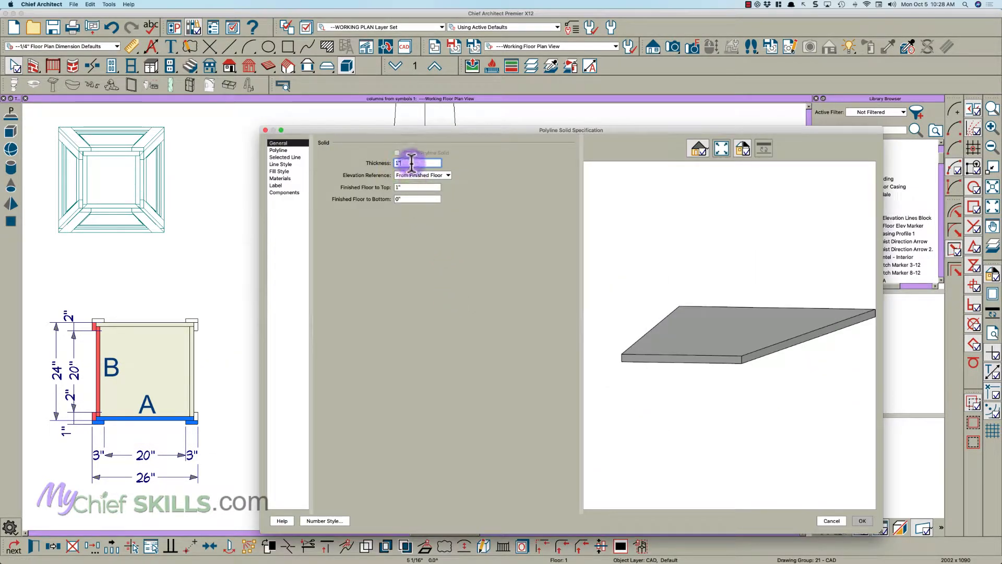
drag(409, 200, 364, 200)
key(Return)
key(space)
scroll(348, 335, down, 1)
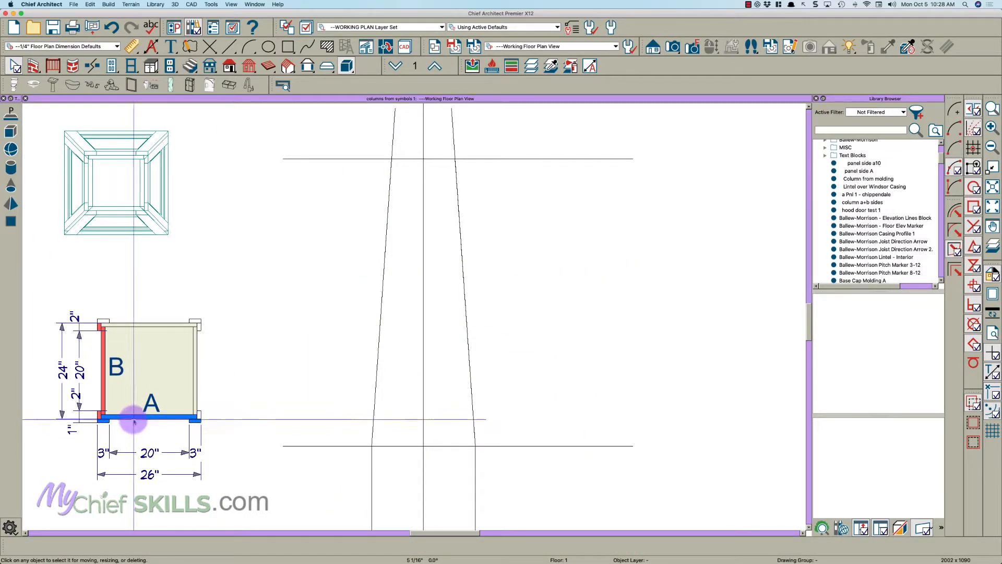
click(133, 421)
click(402, 428)
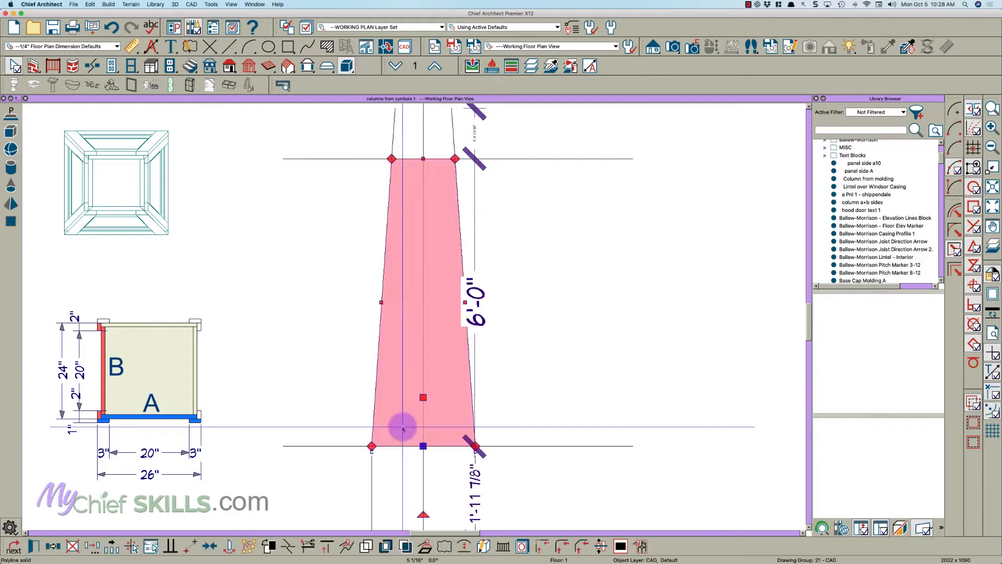
click(365, 423)
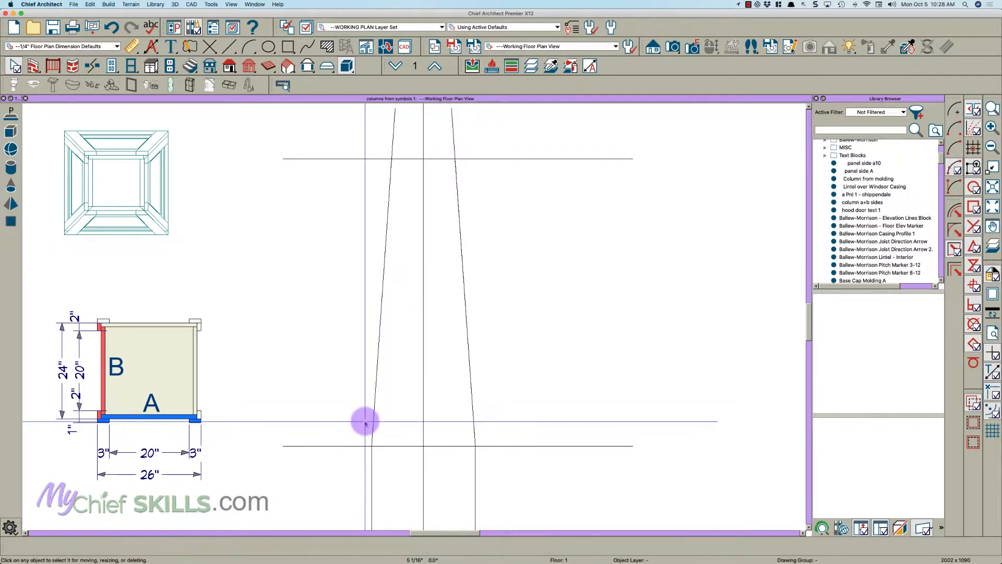
- Draw a vertical polyline solid strip 3" wide and about 80 11/16" tall up from the lower guide line, beside the tapered solid
key(space)
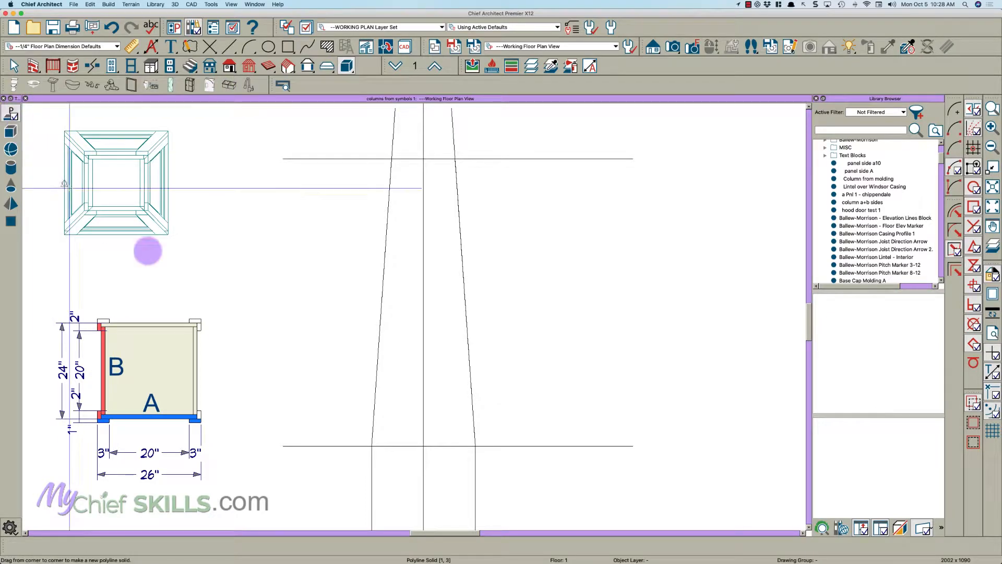
drag(328, 445, 353, 125)
key(Tab)
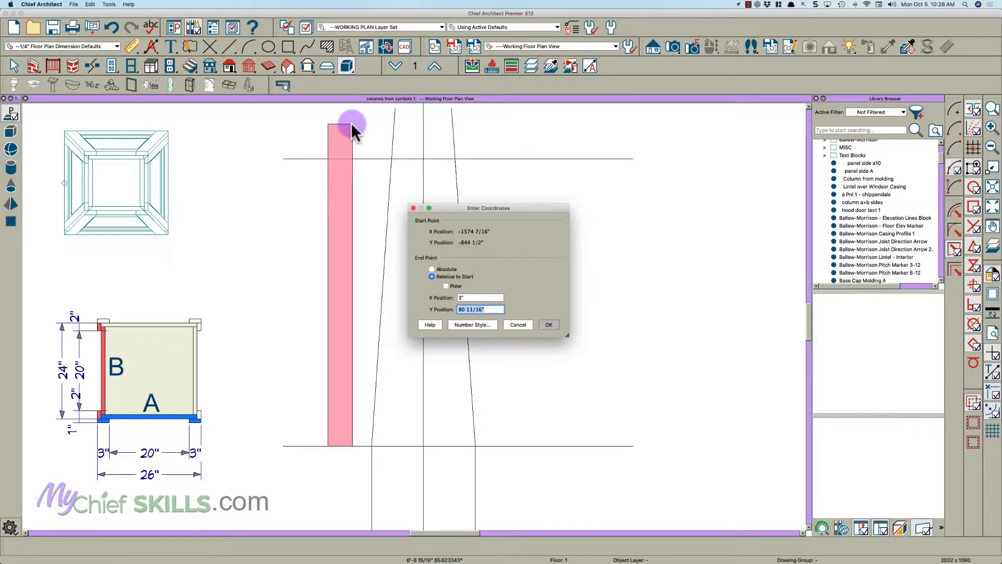
key(Return)
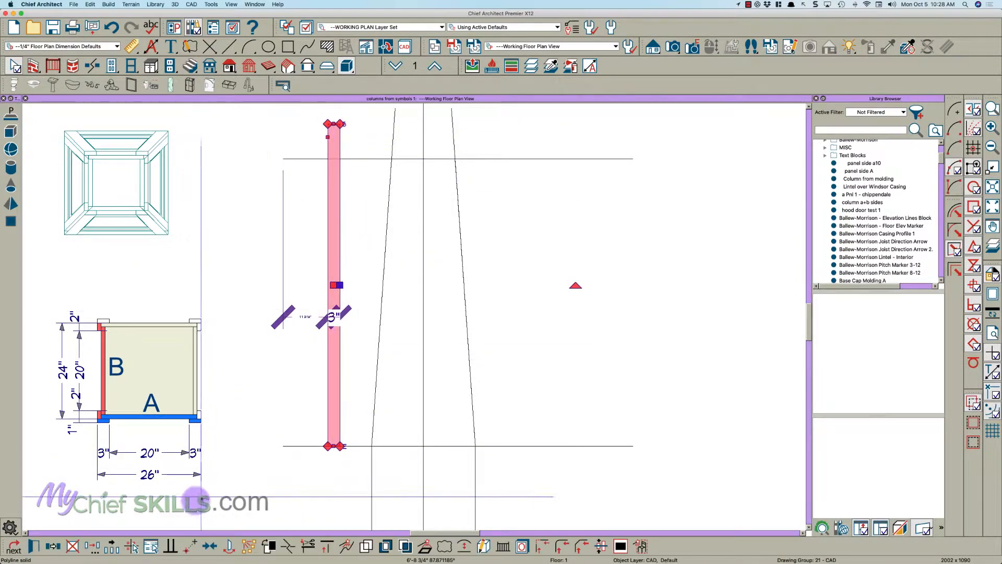
- Make the vertical 3" strip parallel to the left slanted line, rotating the entire polyline
click(171, 546)
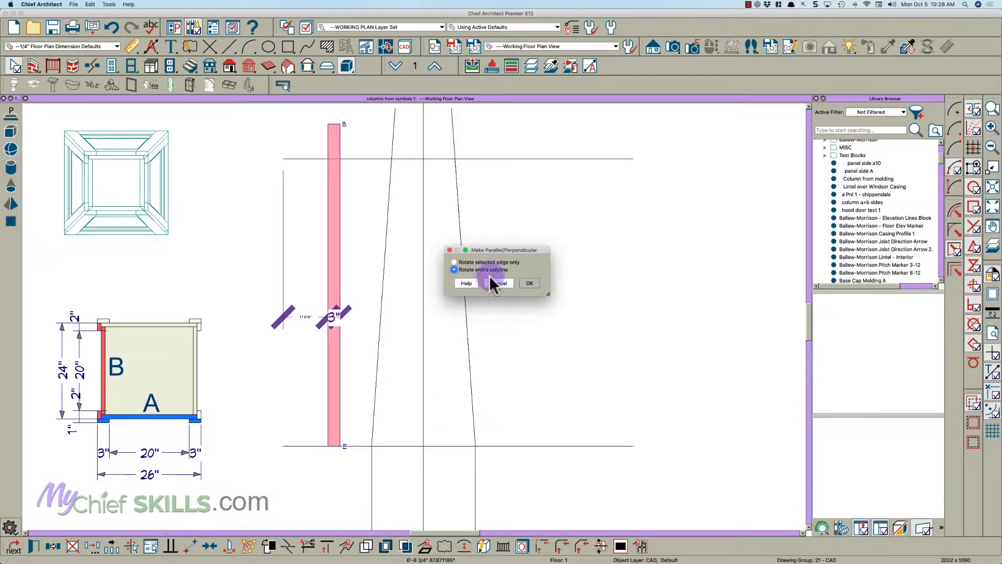
click(518, 283)
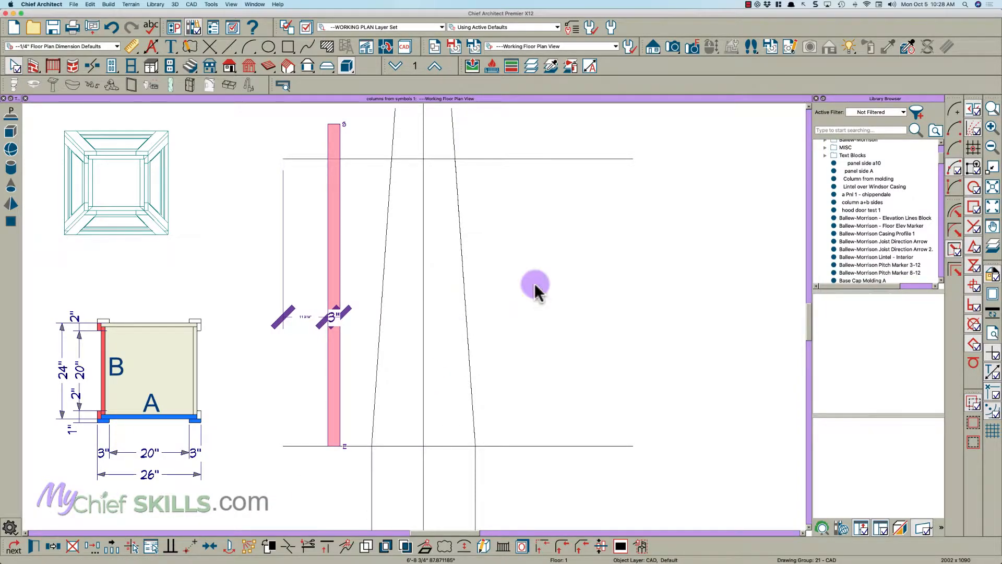
click(395, 123)
scroll(362, 139, up, 3)
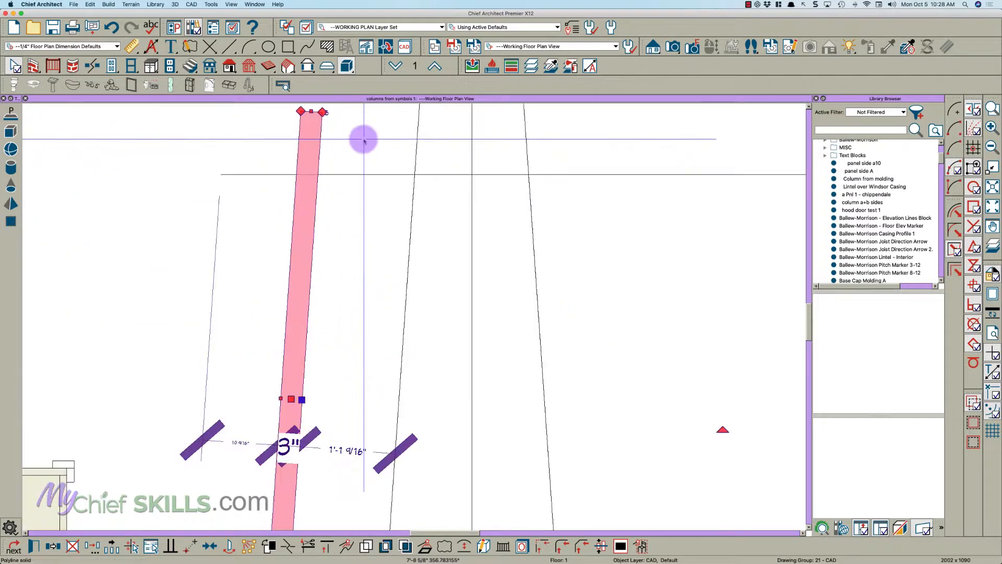
- Move the strip point to point from its upper left corner onto the left slanted line, just above the upper guide line
key(m)
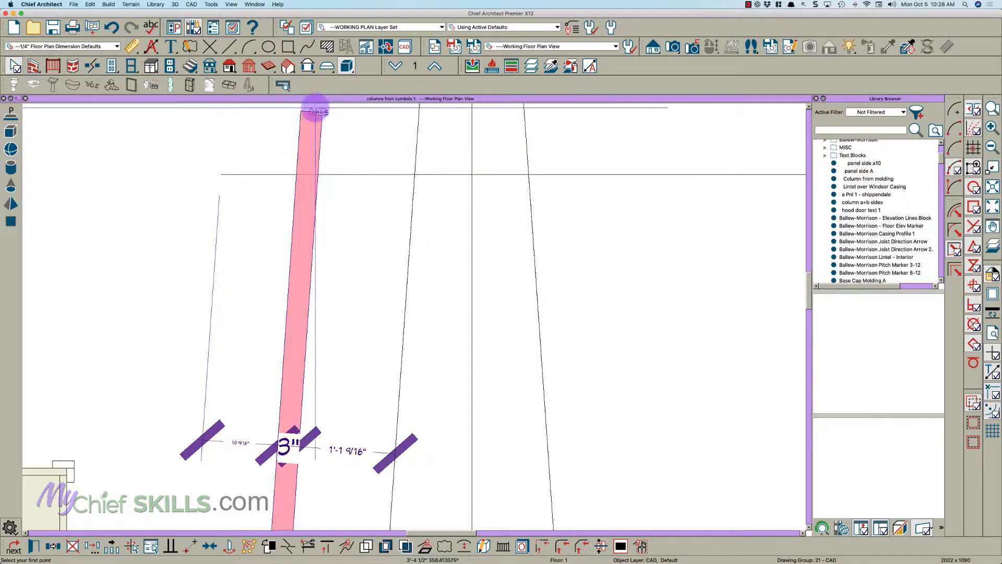
click(307, 112)
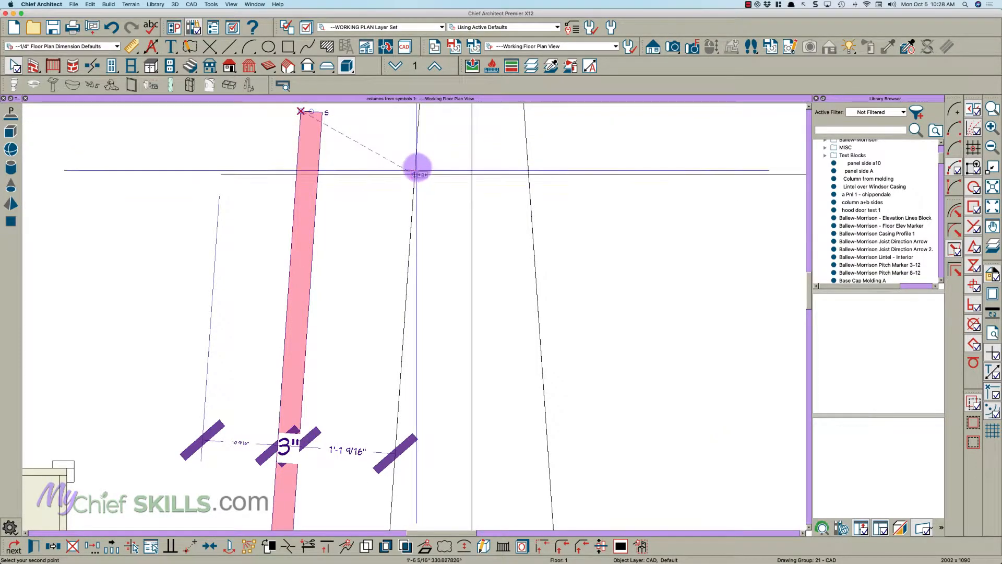
click(429, 167)
scroll(425, 154, up, 5)
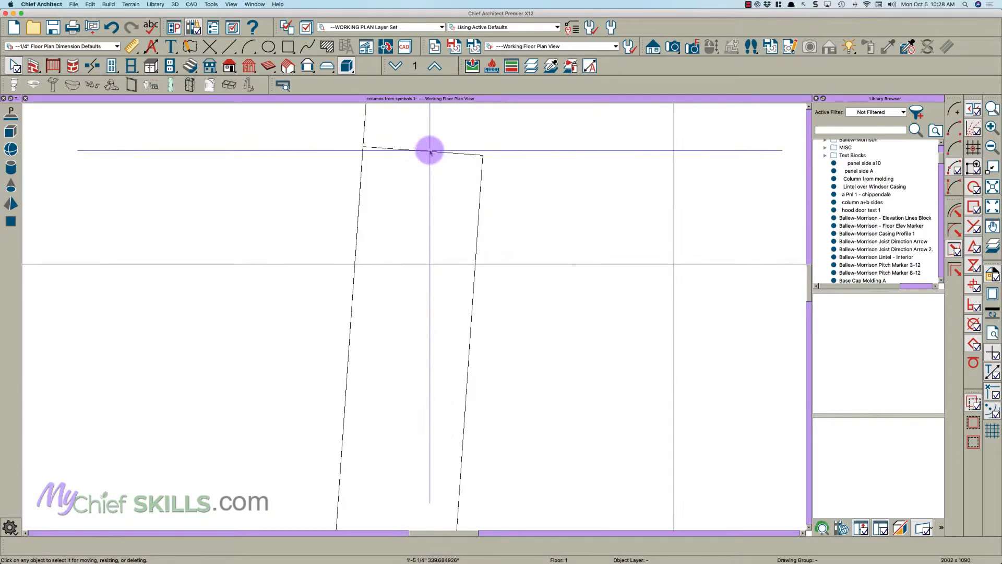
- Pull the strip's top edge down to the upper guide line and align its top left corner with that guide
key(t)
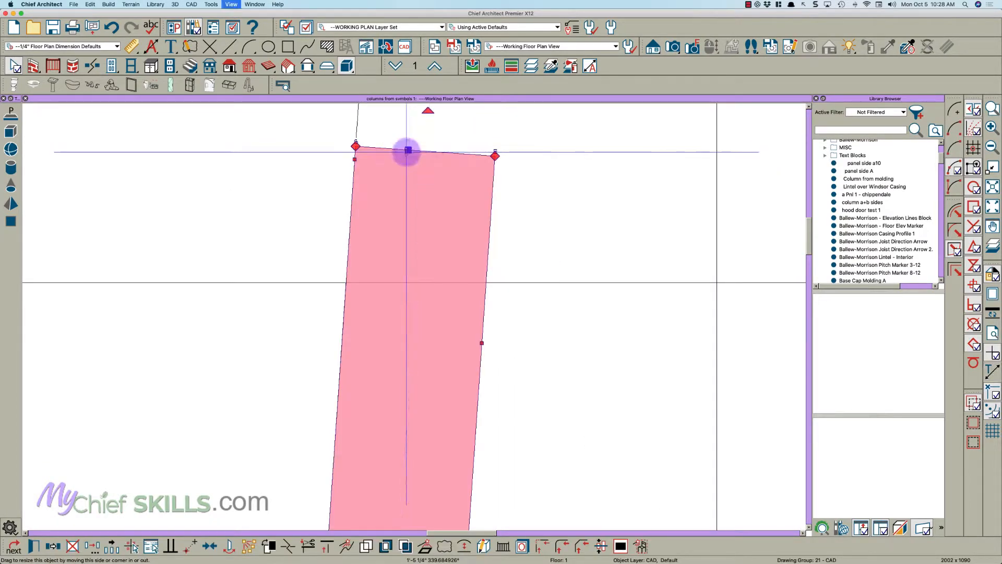
drag(408, 149, 489, 277)
scroll(490, 284, up, 3)
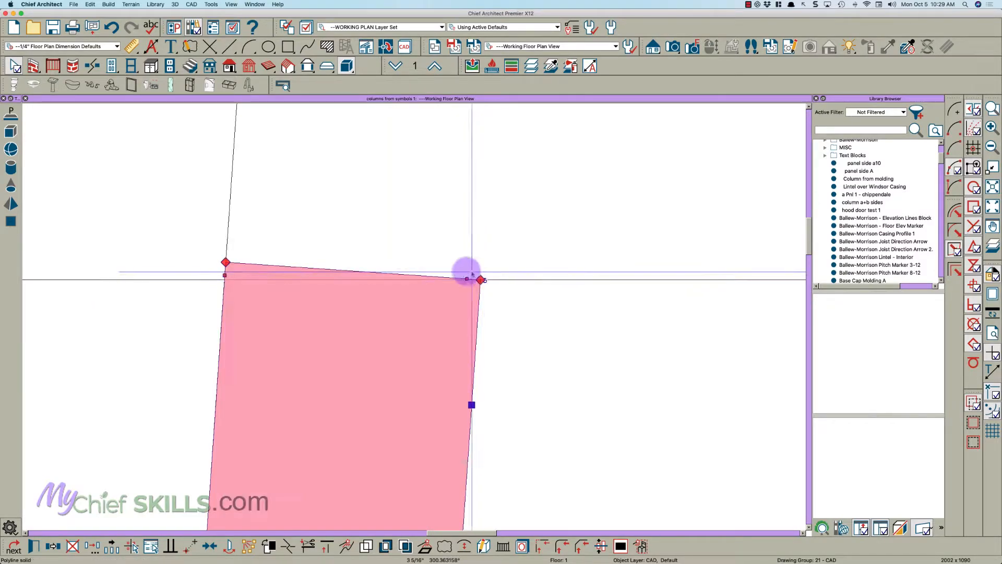
drag(226, 262, 221, 280)
scroll(338, 203, down, 5)
scroll(340, 203, down, 2)
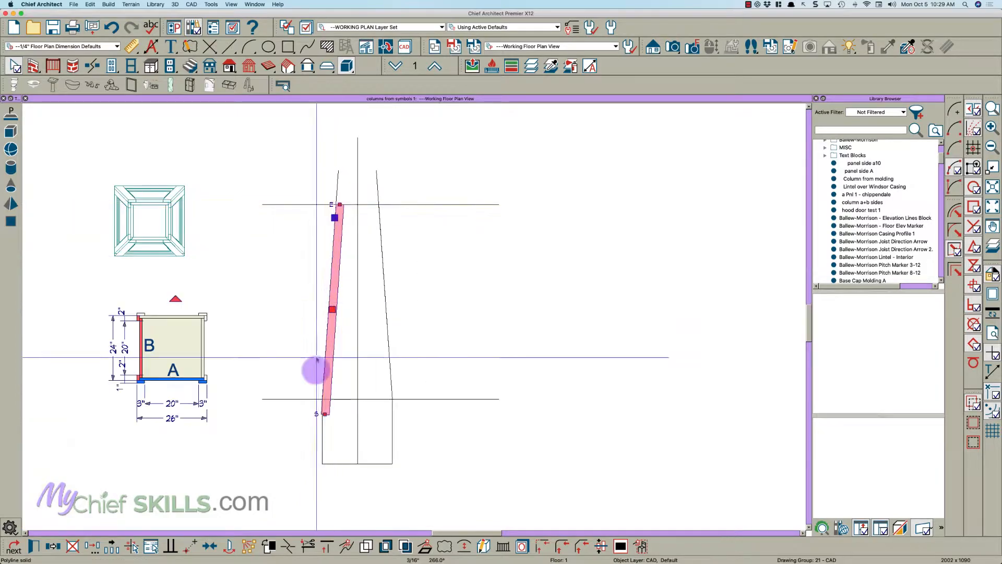
- Pull the strip's bottom edge up to the lower guide line and align its bottom right corner with that guide
scroll(322, 417, up, 6)
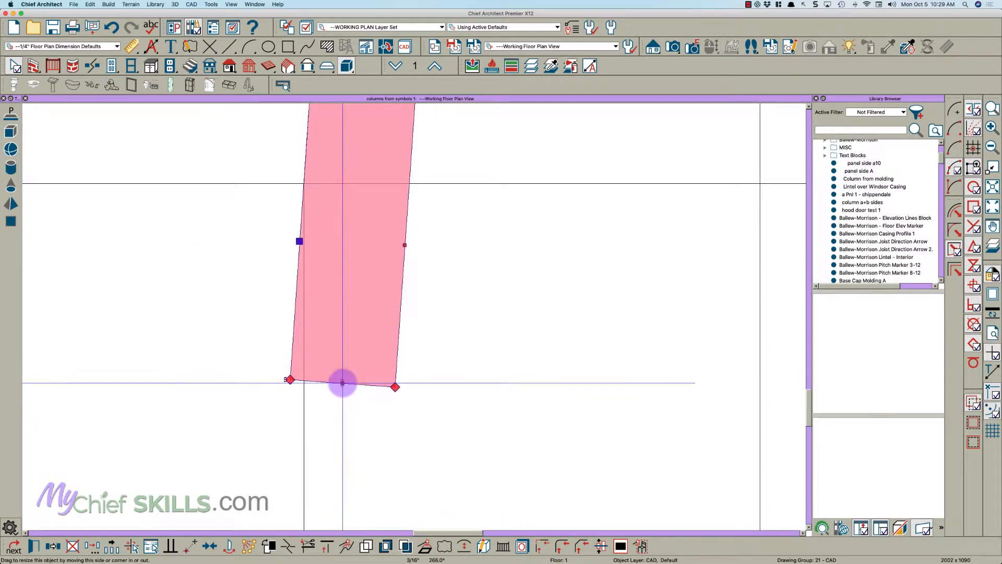
drag(342, 383, 299, 187)
scroll(404, 172, up, 2)
drag(412, 202, 413, 191)
scroll(324, 298, down, 5)
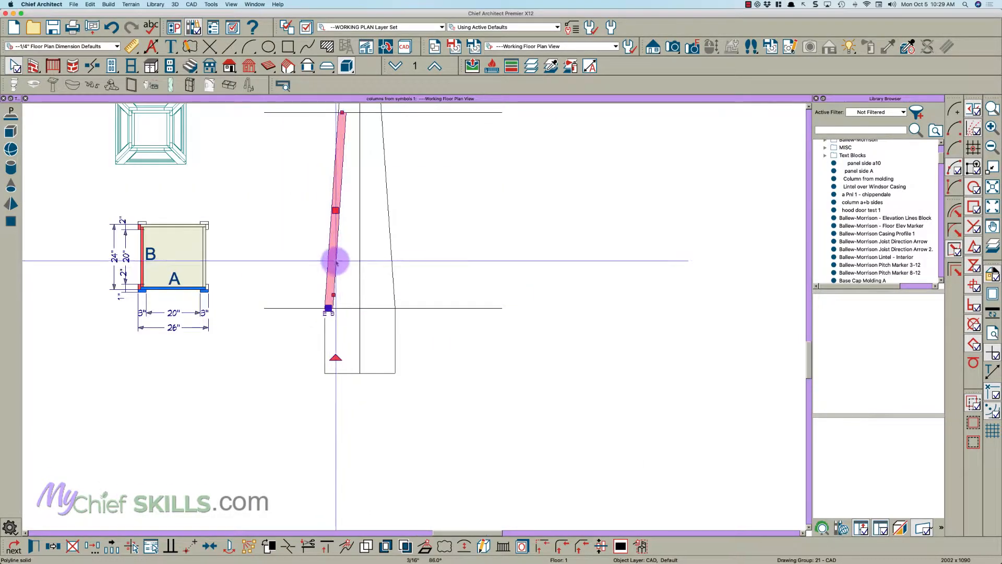
- Edit the slanted strip's finished-floor-to-bottom height in its polyline solid specification
double_click(336, 262)
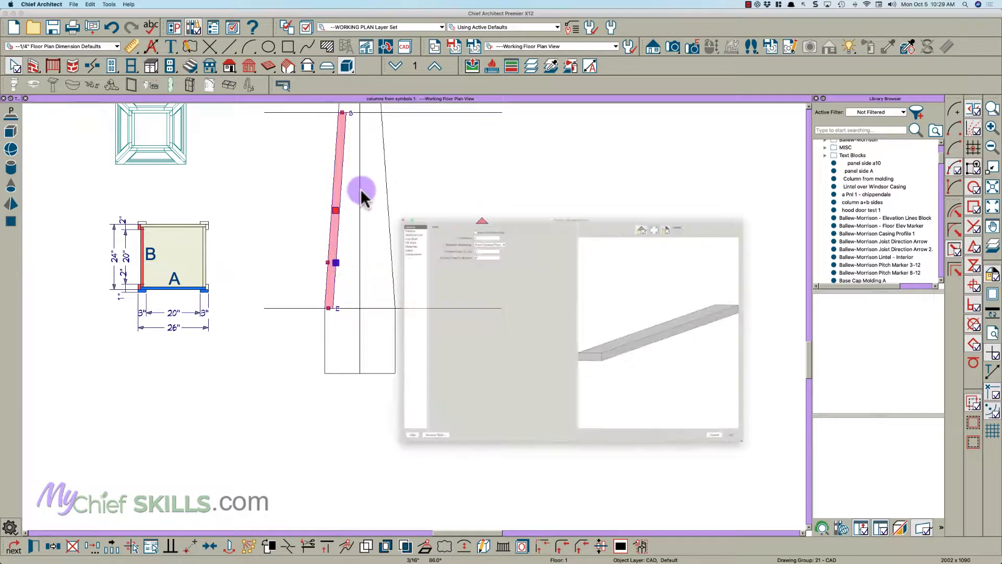
double_click(403, 198)
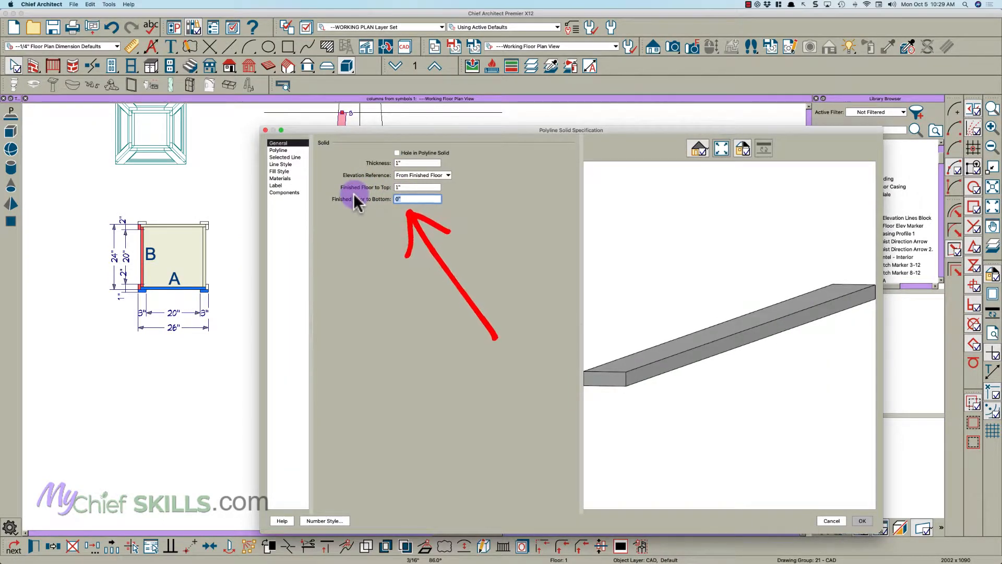
key(Return)
key(Escape)
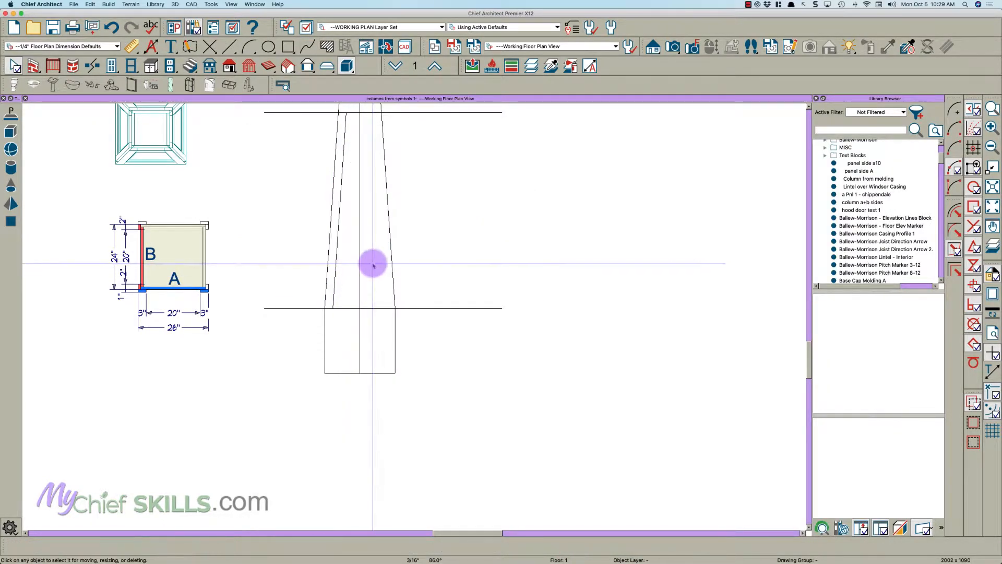
click(373, 262)
key(Escape)
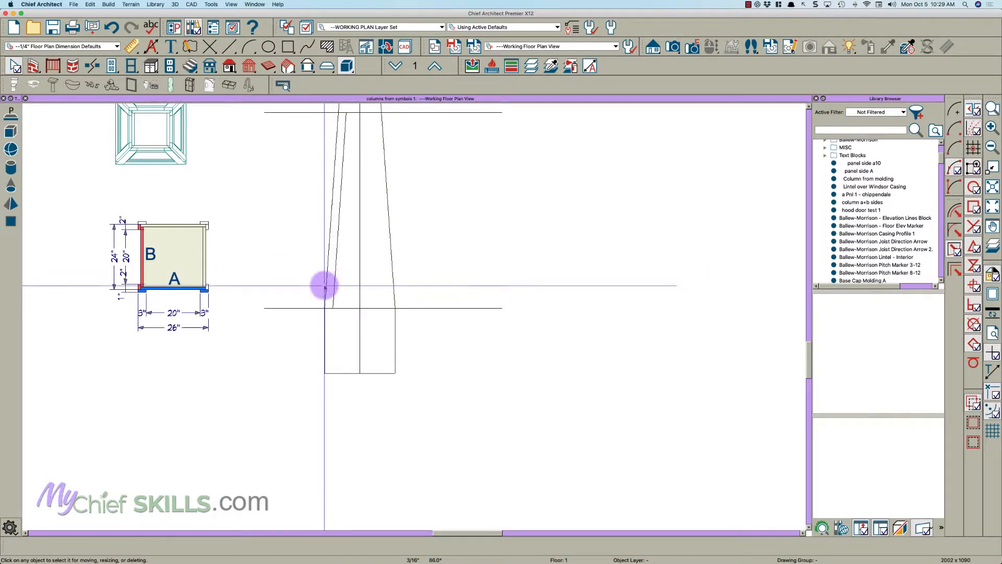
- Mirror a copy of the slanted strip about the vertical centerline to form the strip on the other side
click(334, 288)
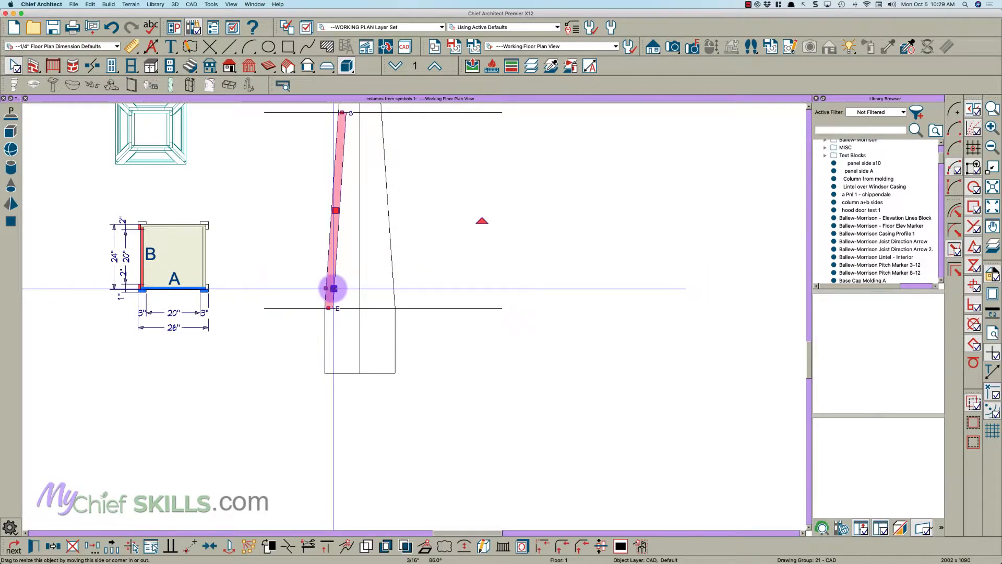
click(54, 549)
click(72, 549)
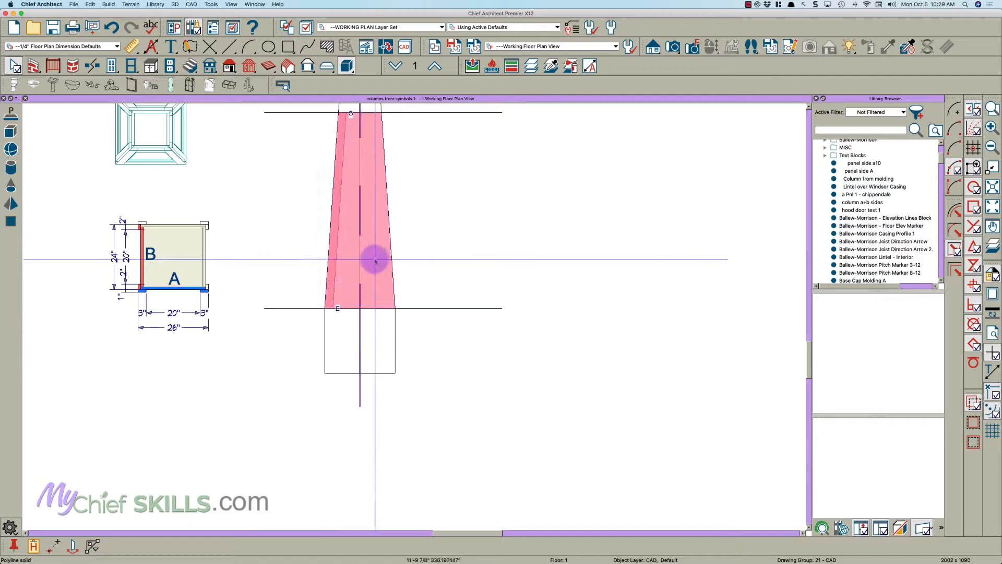
click(368, 261)
key(Escape)
scroll(372, 289, down, 3)
scroll(370, 297, up, 5)
click(371, 306)
key(Escape)
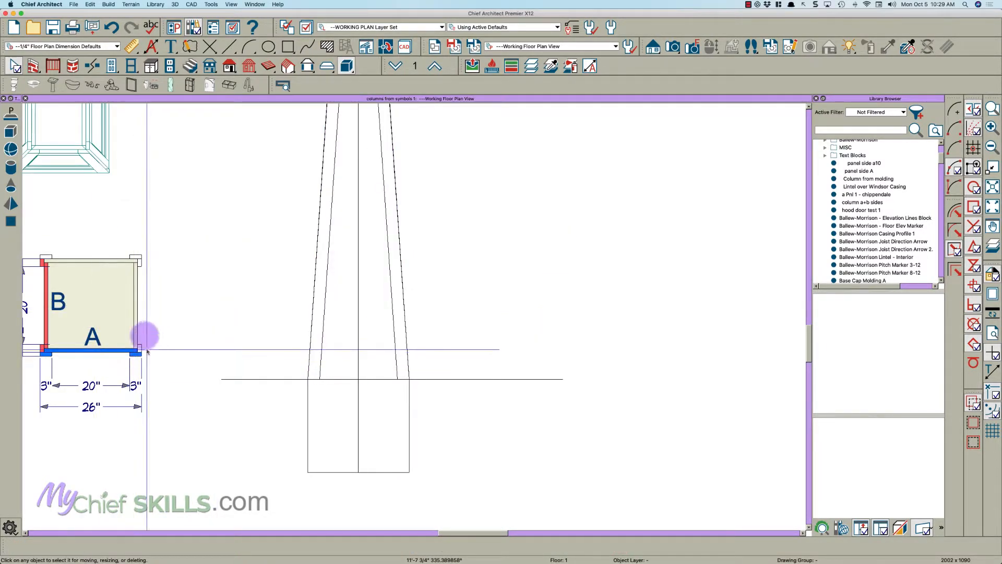
- Copy the large tapered solid in place and edit the copy's finished-floor-to-bottom height in its specification
click(340, 359)
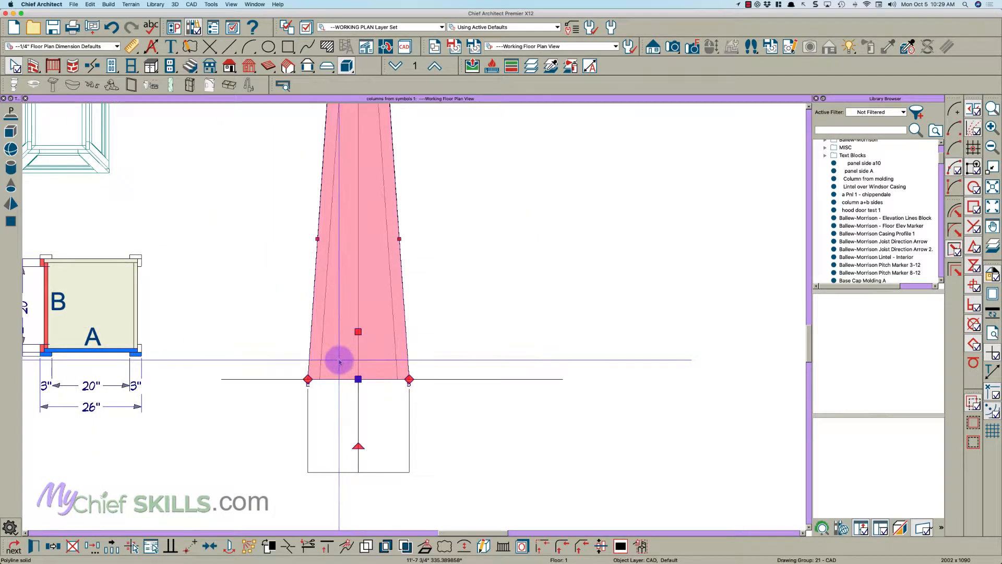
click(55, 548)
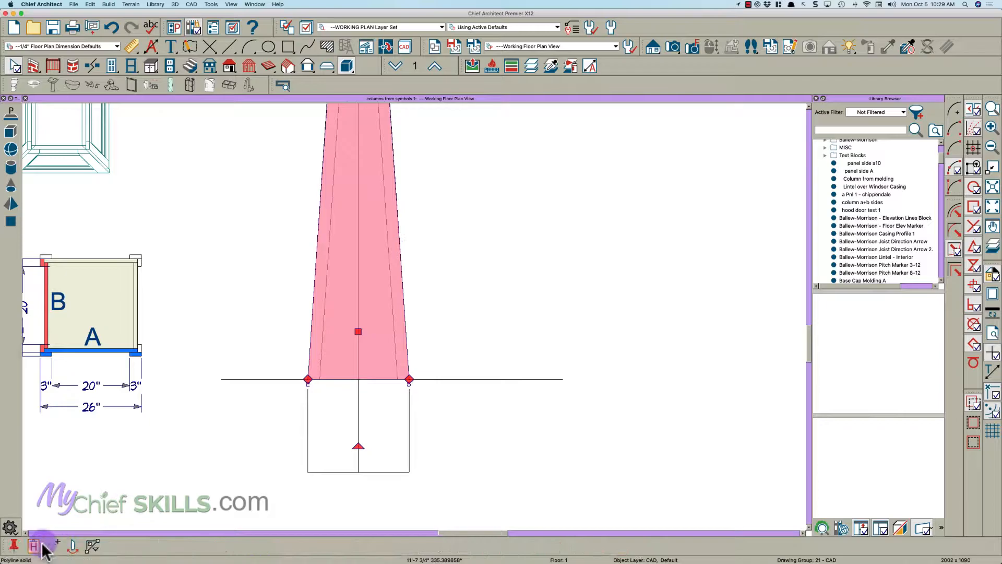
click(35, 547)
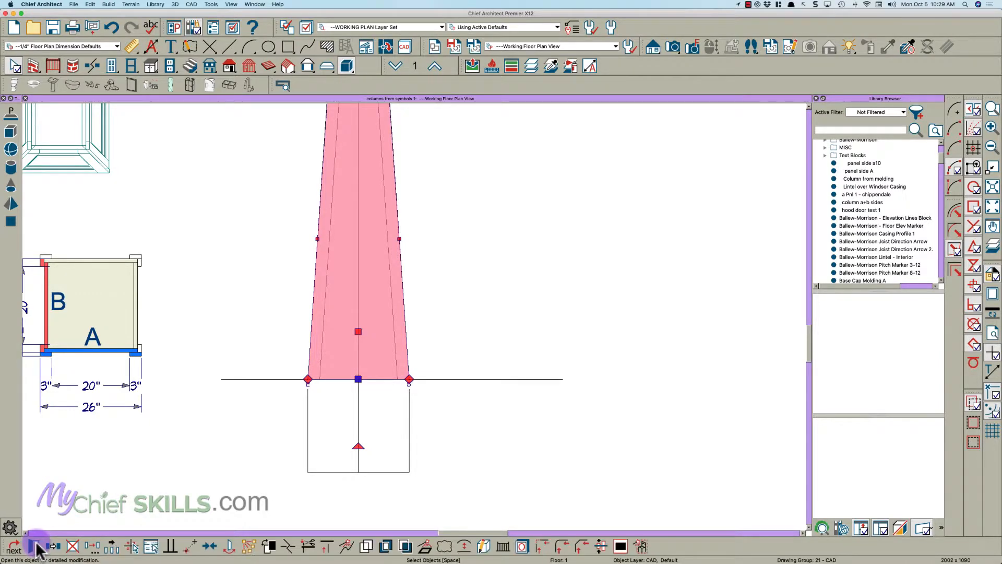
click(39, 543)
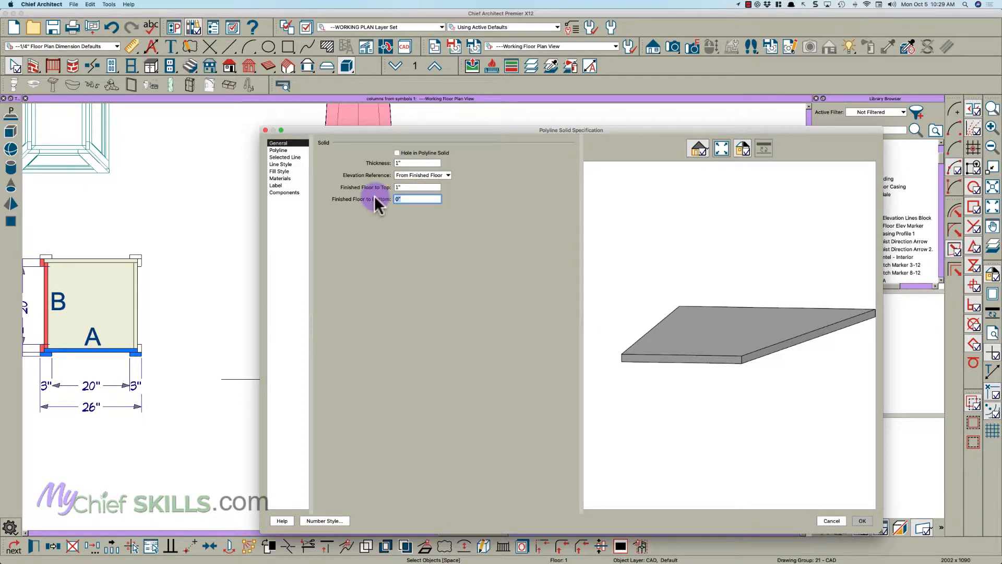
key(Tab)
key(Return)
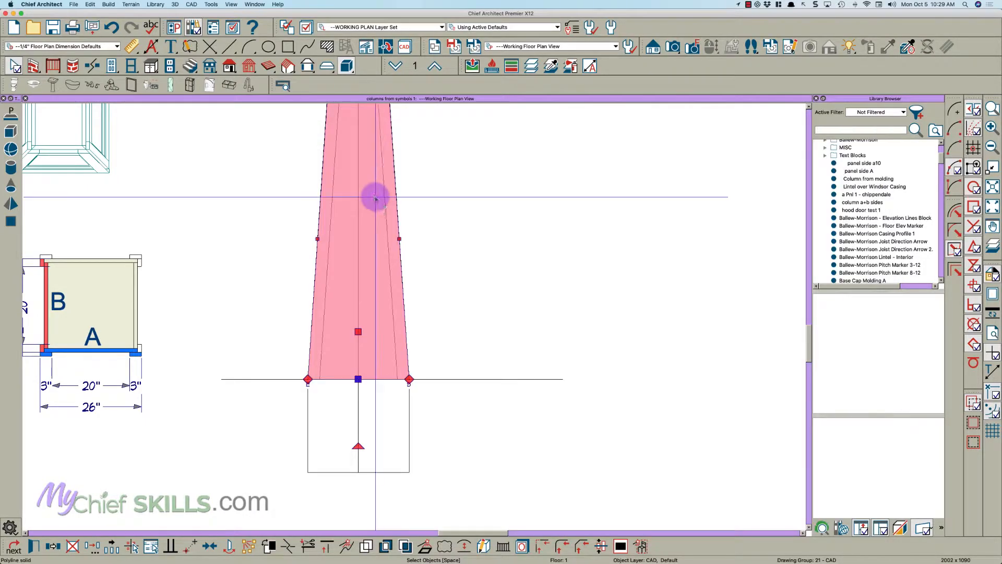
- Lower the top edge of the tapered copy to form a short bottom rail and set its height by dimension
scroll(359, 344, down, 3)
scroll(358, 193, up, 3)
drag(354, 201, 329, 448)
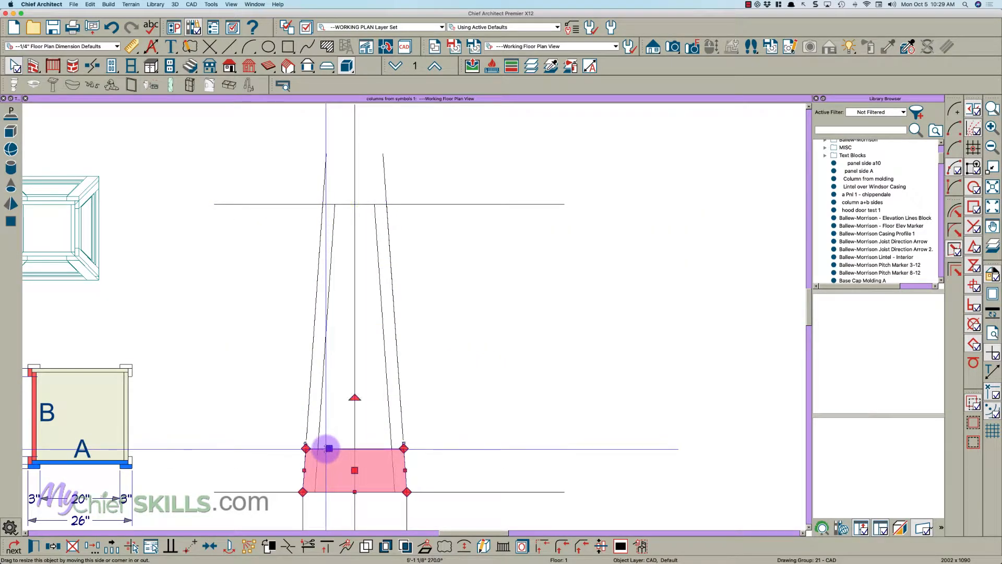
scroll(330, 454, up, 3)
click(339, 445)
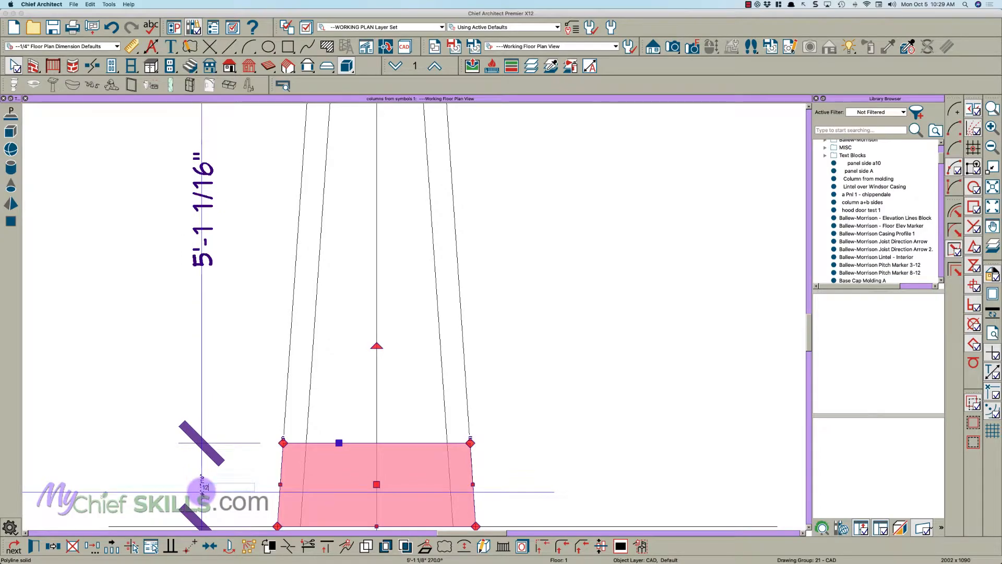
key(Return)
- Move both slanted side edges of the bottom rail inward 3" so it fits between the two strips
scroll(263, 462, down, 1)
drag(276, 478, 294, 478)
drag(440, 478, 420, 478)
scroll(351, 485, down, 6)
key(Escape)
scroll(354, 484, up, 4)
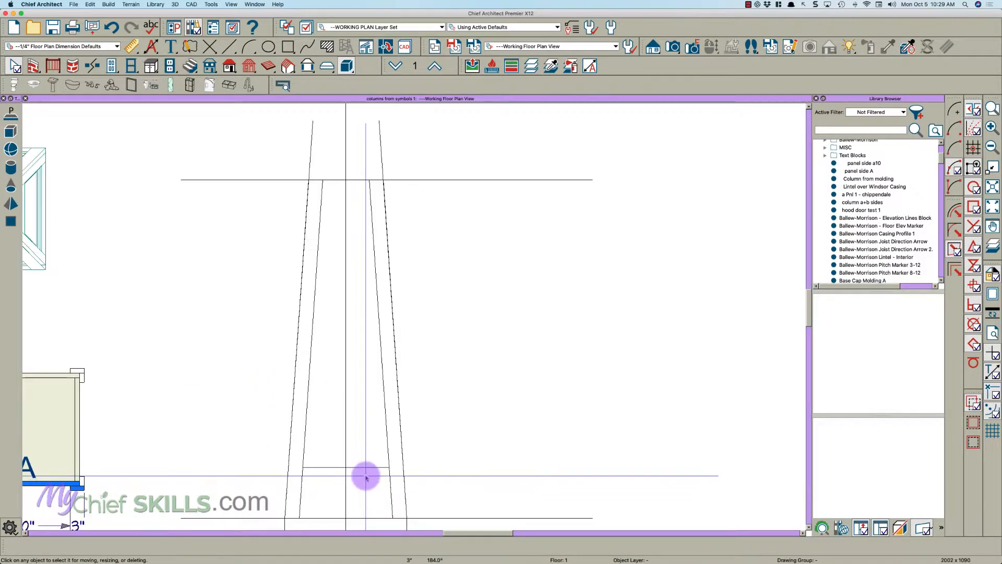
click(365, 476)
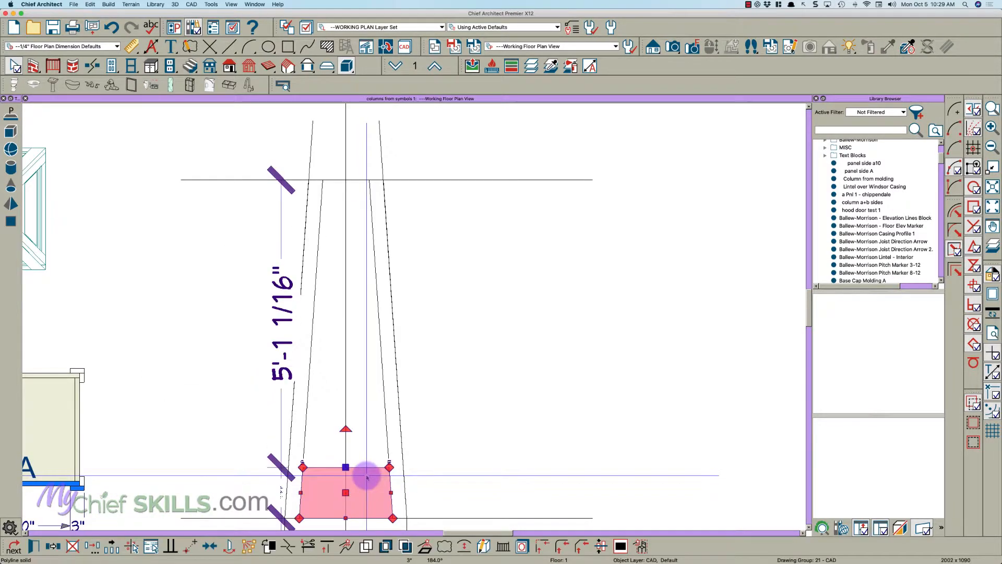
click(54, 547)
click(73, 548)
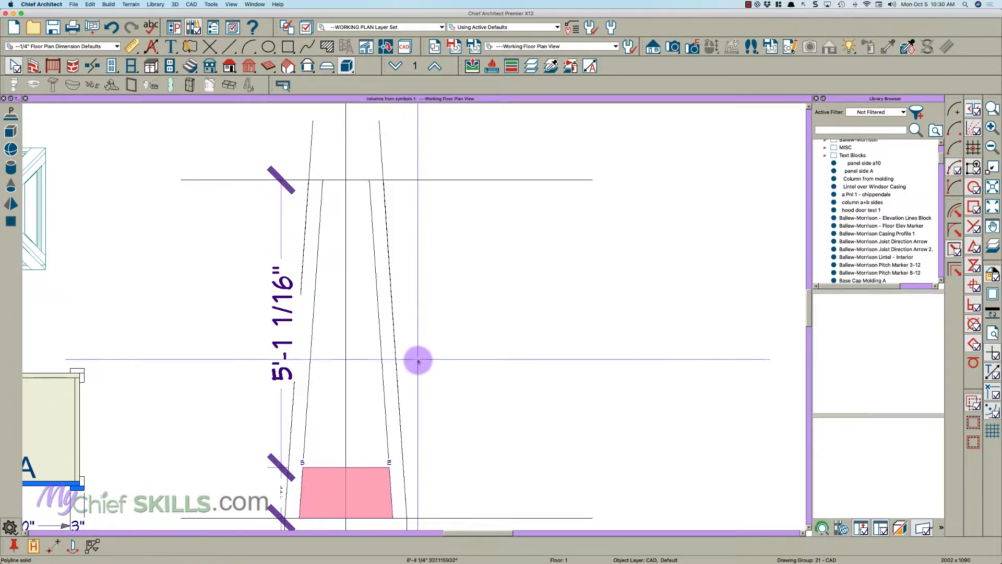
click(390, 364)
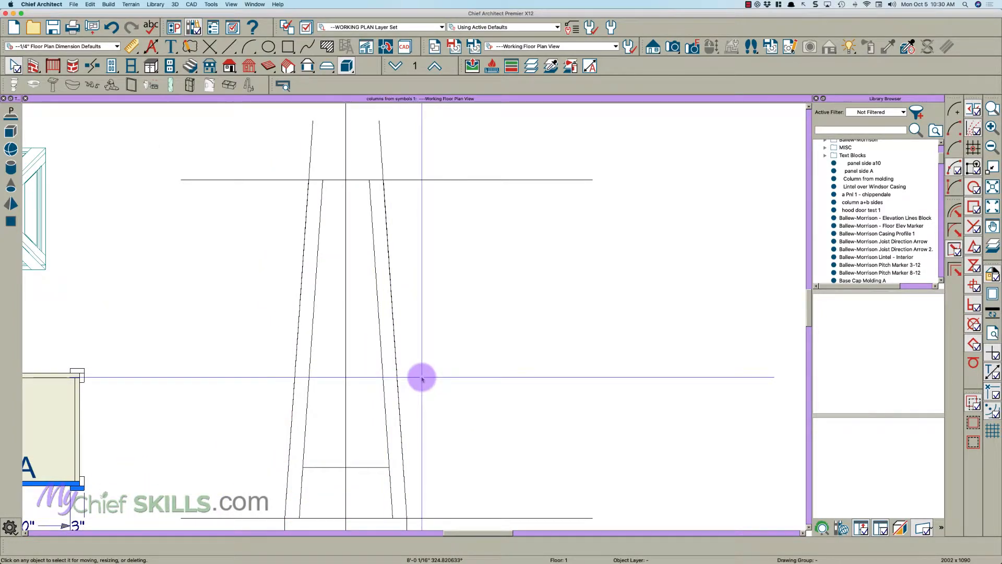
- Draw a horizontal reference line about 10 9/16" long outward from the right slanted edge at mid-height
key(l)
drag(444, 349, 396, 349)
key(space)
- Mirror a copy of the bottom rail about the short horizontal reference line to place a rail at the upper guide line
click(376, 481)
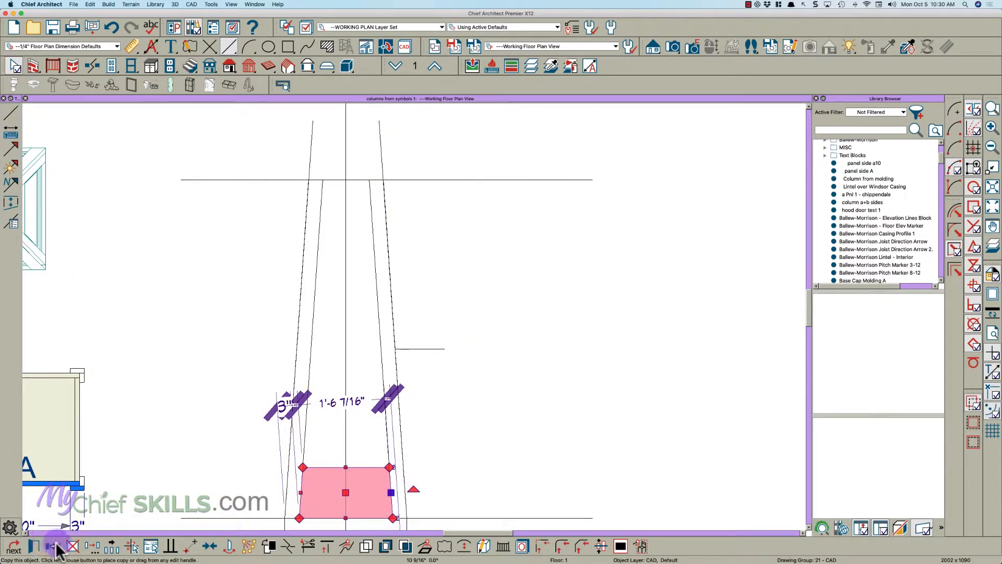
click(54, 546)
click(92, 545)
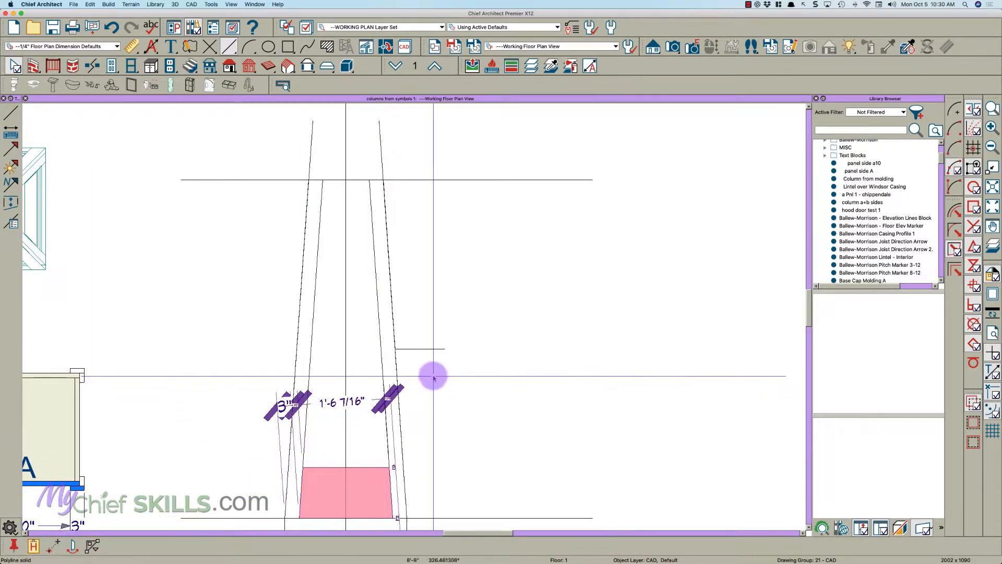
click(434, 349)
scroll(433, 353, up, 5)
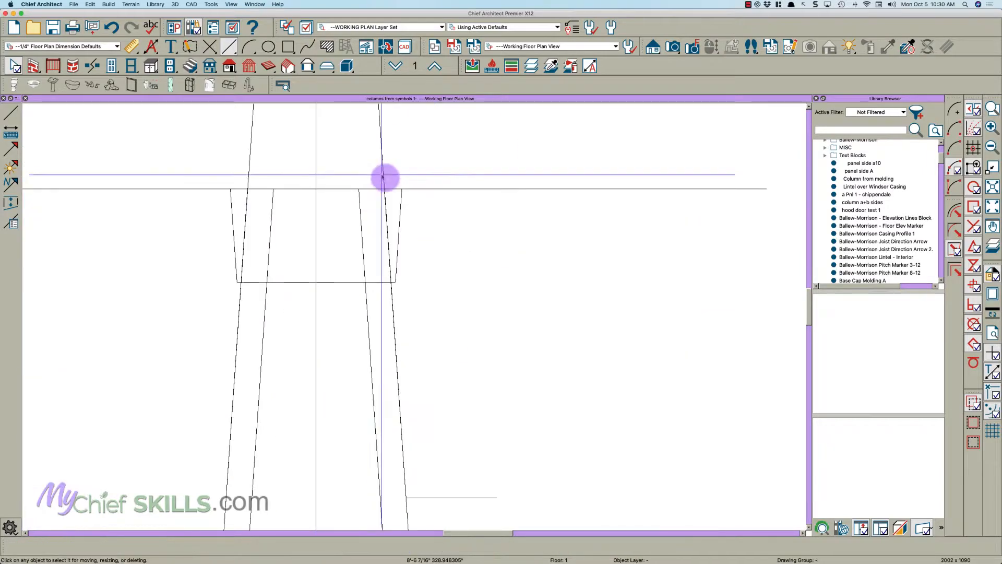
- Fit the four corners of the mirrored top rail to the inner edges of the two slanted strips
click(404, 184)
drag(403, 184, 327, 184)
drag(392, 349, 339, 348)
key(t)
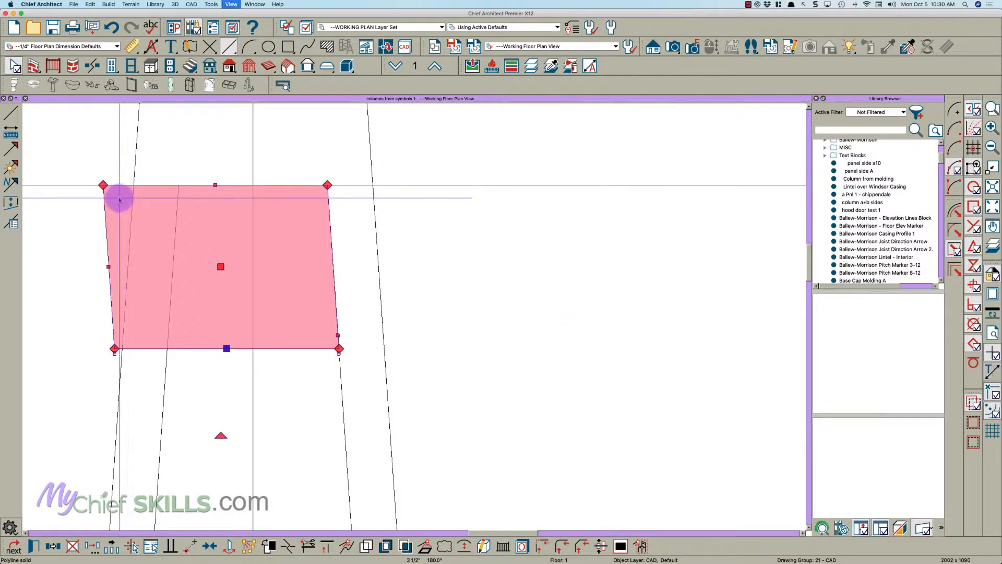
drag(103, 185, 183, 186)
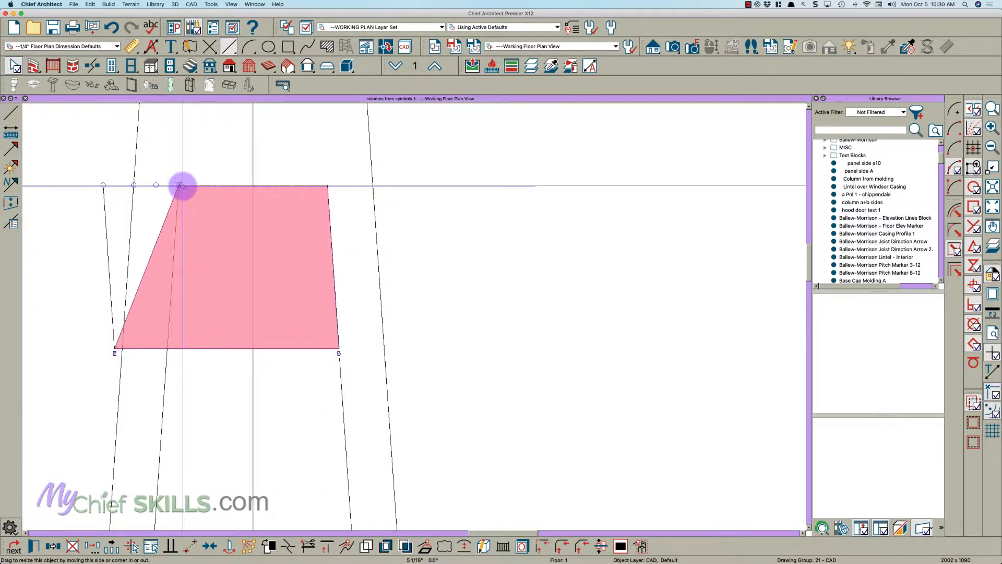
drag(114, 346, 167, 347)
key(Escape)
scroll(432, 281, down, 7)
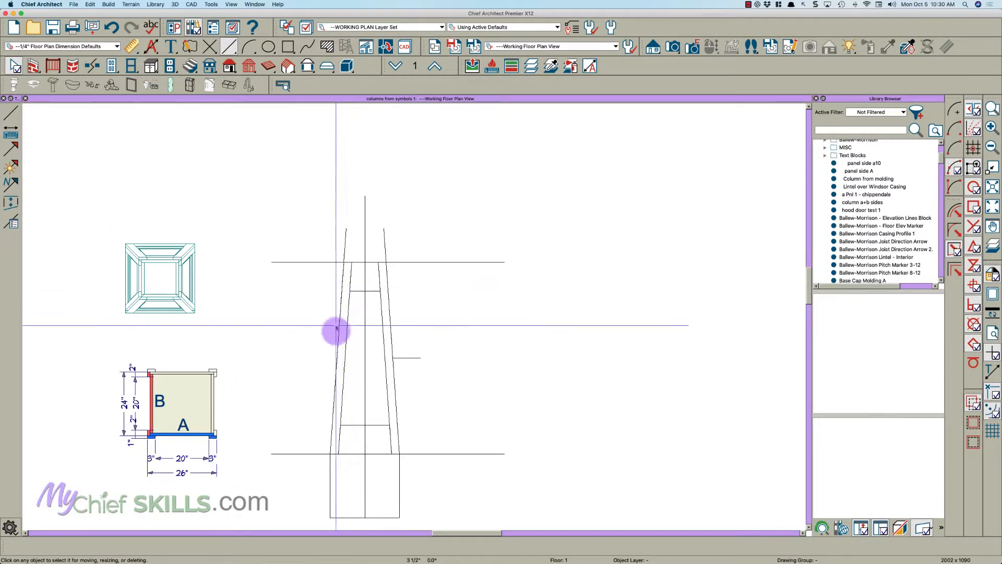
- Draw a molding polyline across the recessed opening between the two slanted strips and the top and bottom rails
scroll(360, 365, up, 4)
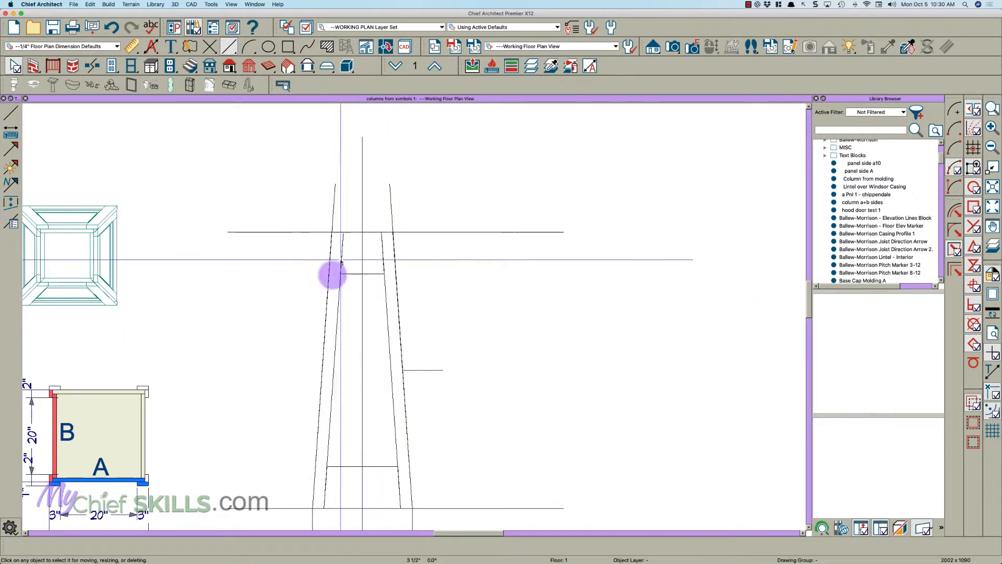
scroll(353, 445, up, 2)
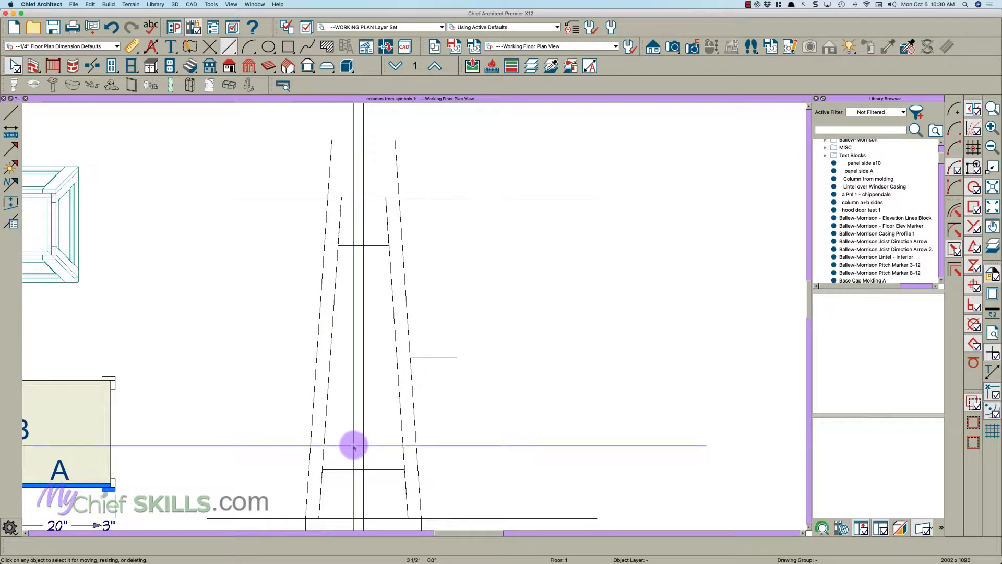
click(306, 70)
click(11, 187)
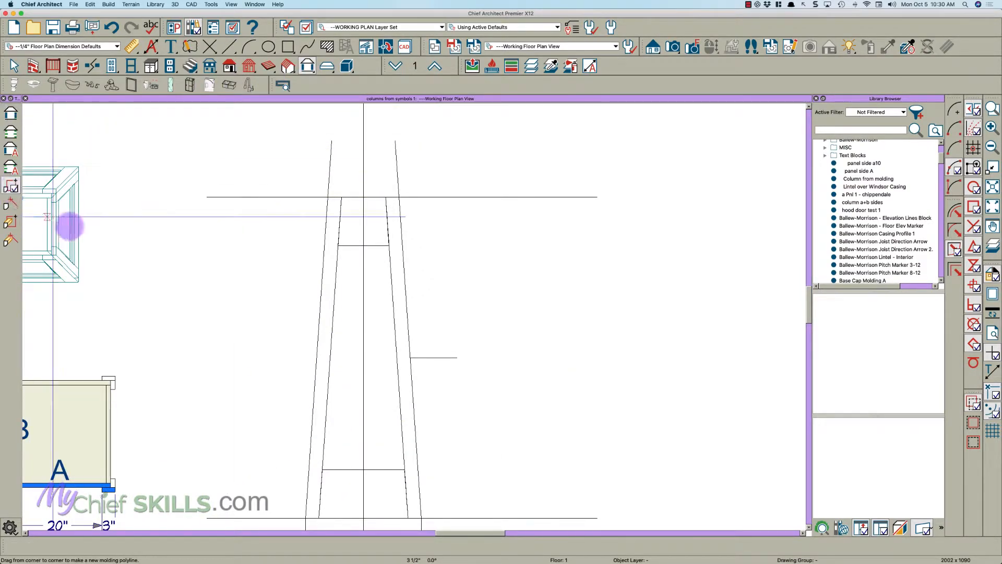
drag(338, 245, 421, 464)
key(space)
- Fit the corners of the molding polyline to the inner corners of the strip and rail frame
scroll(381, 474, up, 2)
scroll(381, 475, up, 2)
click(381, 463)
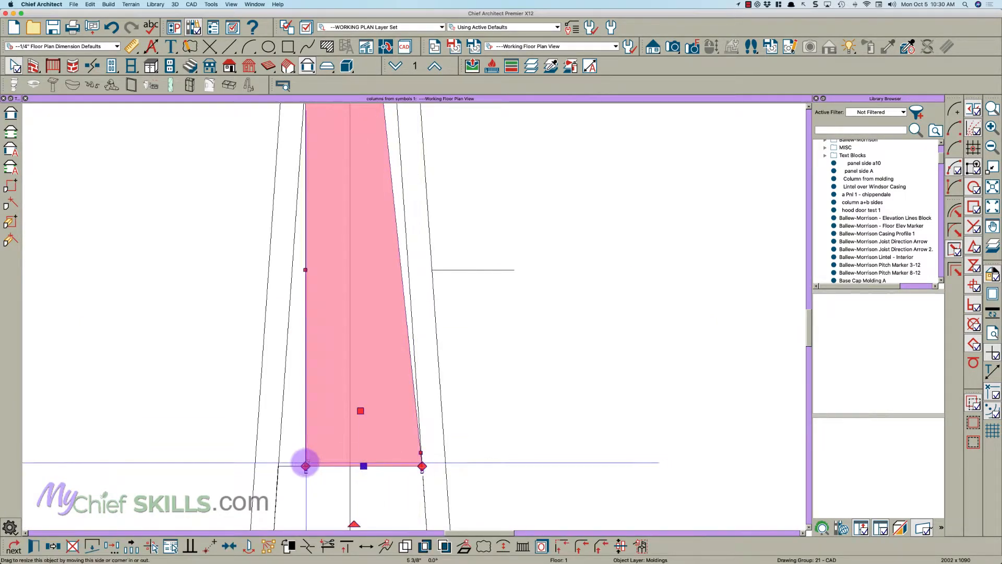
drag(304, 464, 278, 466)
scroll(301, 476, down, 1)
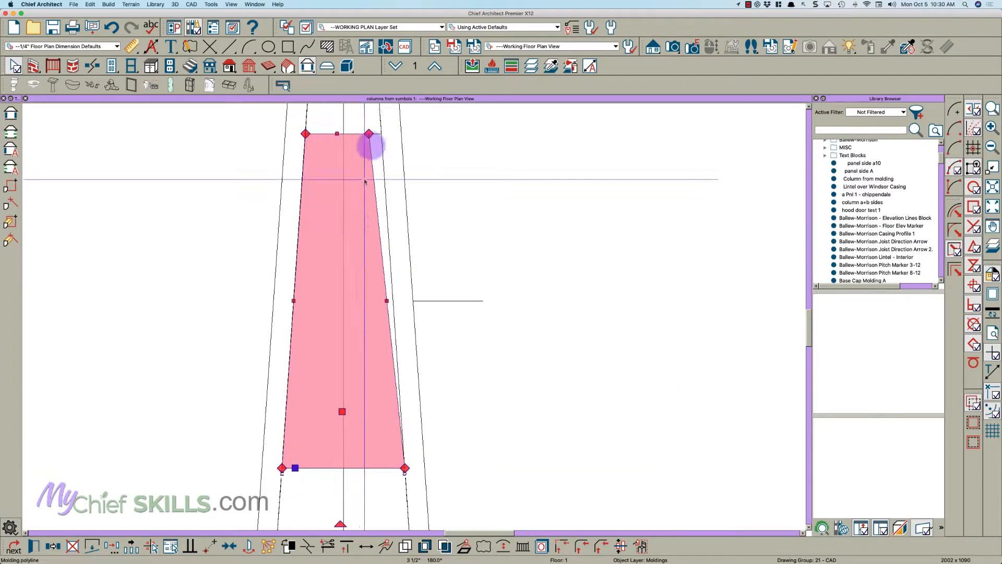
scroll(375, 131, up, 3)
drag(358, 149, 385, 147)
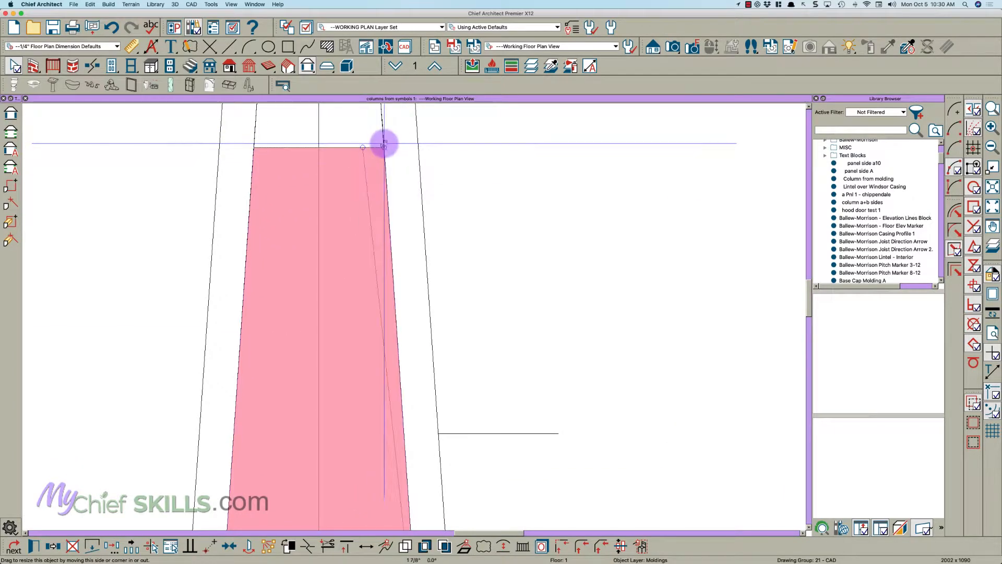
scroll(313, 152, down, 2)
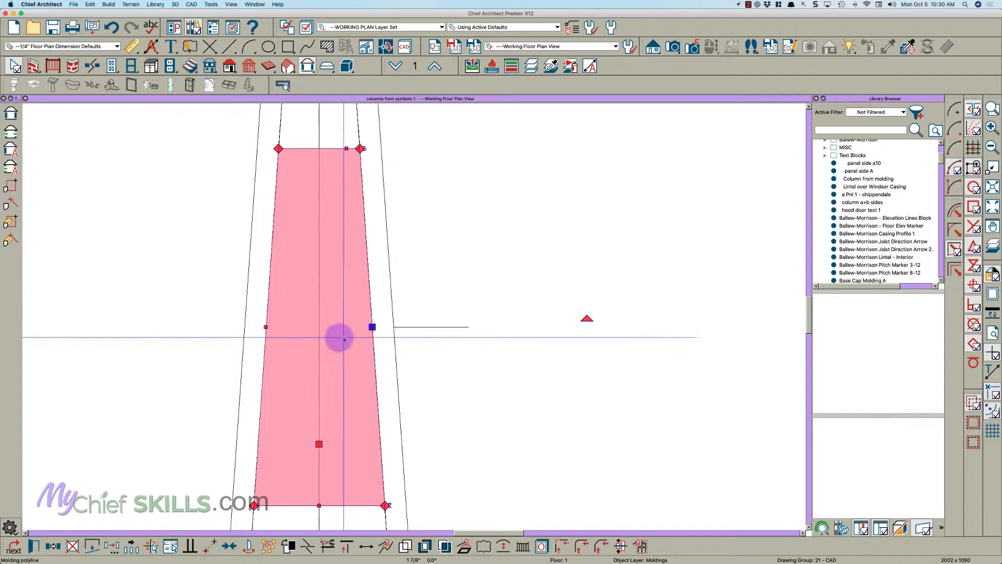
- Open the molding polyline's specification and set its height to 1"
double_click(324, 350)
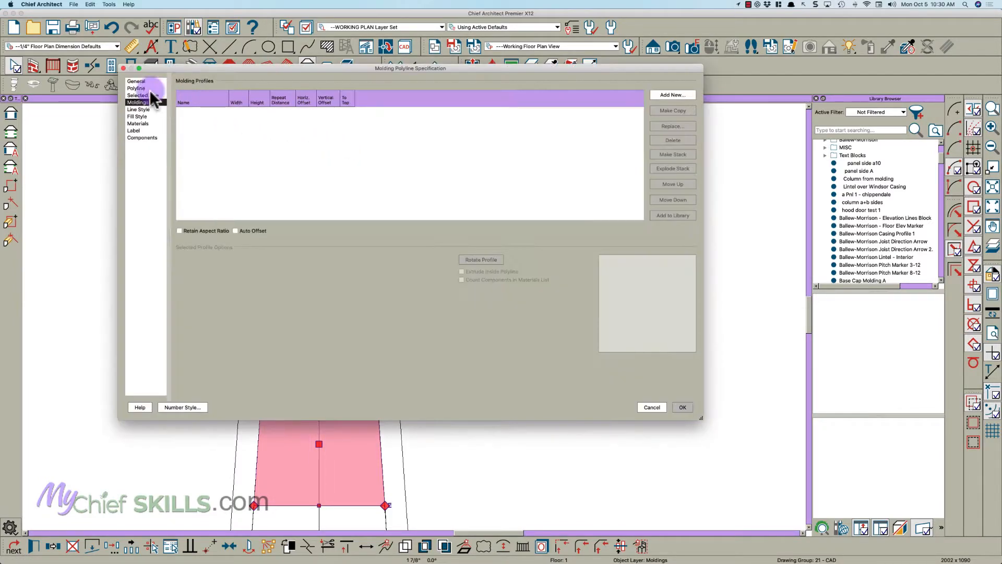
click(136, 81)
click(230, 92)
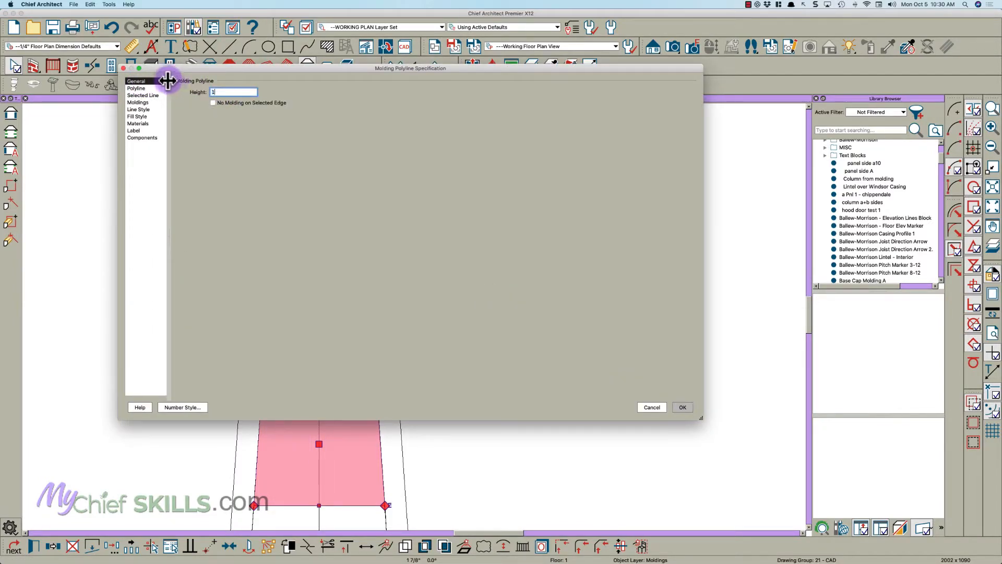
- Find "base cap" in the library and assign the Base Cap Molding A profile to the molding polyline
click(146, 102)
click(668, 95)
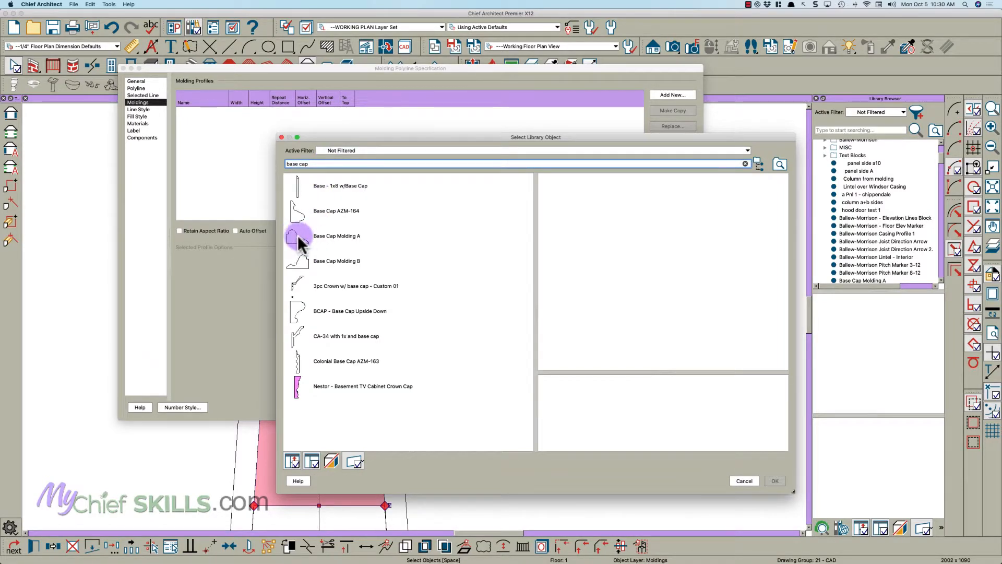
click(299, 239)
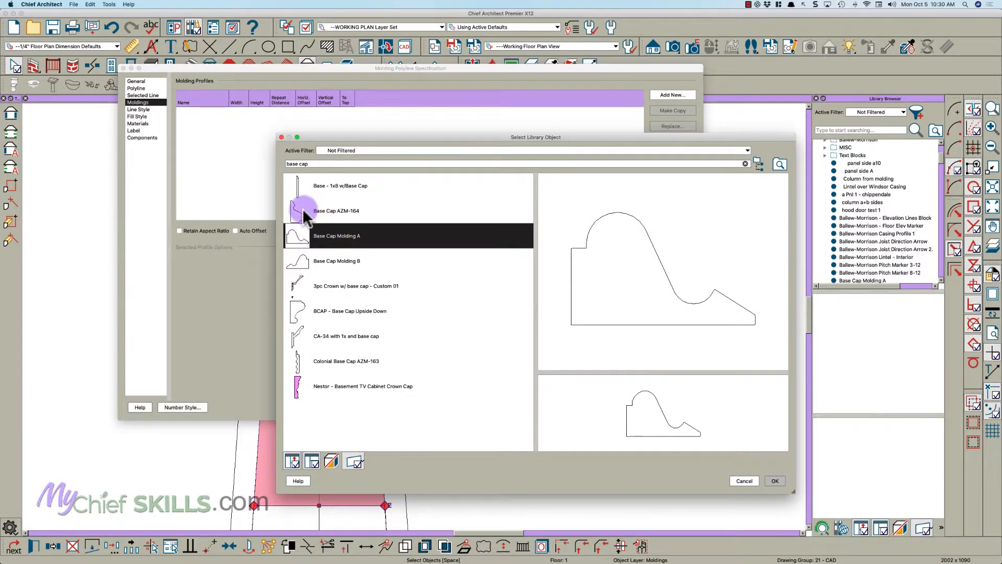
click(773, 480)
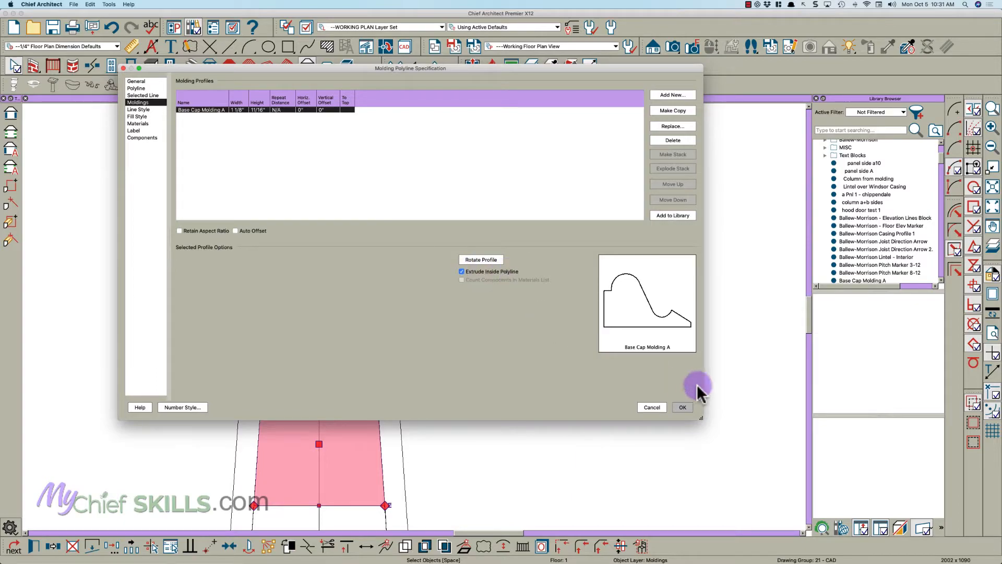
click(683, 408)
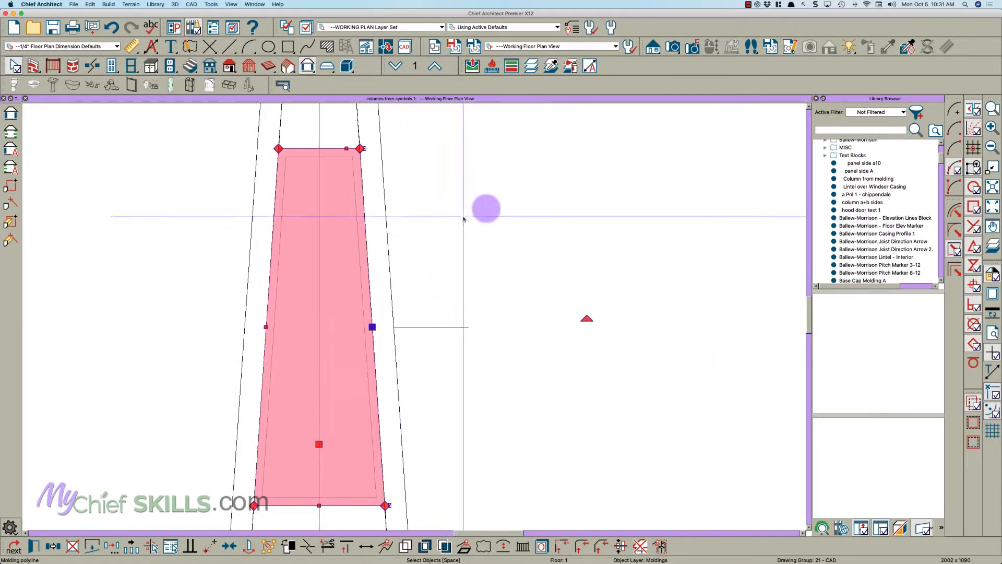
- Create a perspective full overview and paint the recessed panel with the Slate color picked from the existing column
scroll(502, 221, down, 2)
click(499, 235)
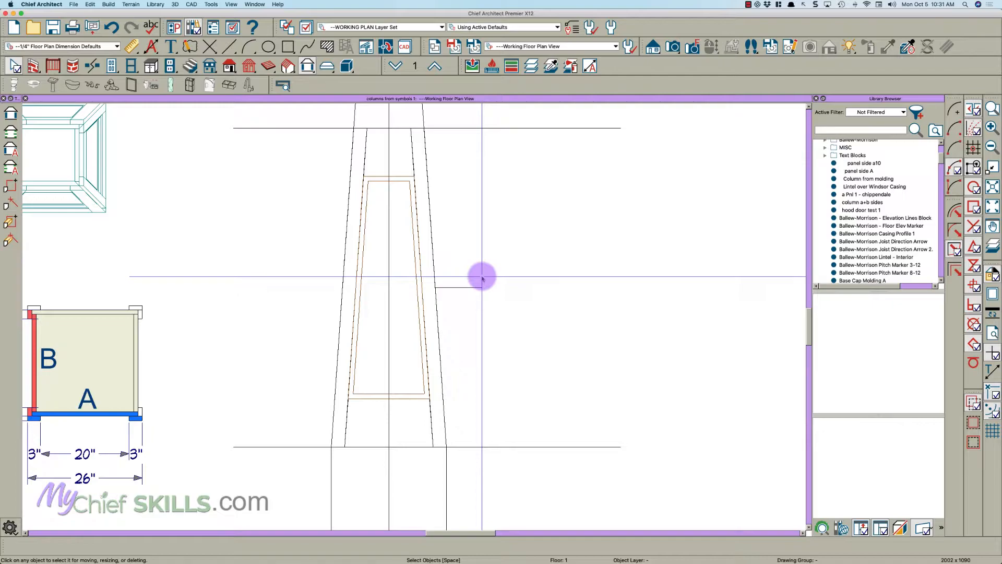
key(F9)
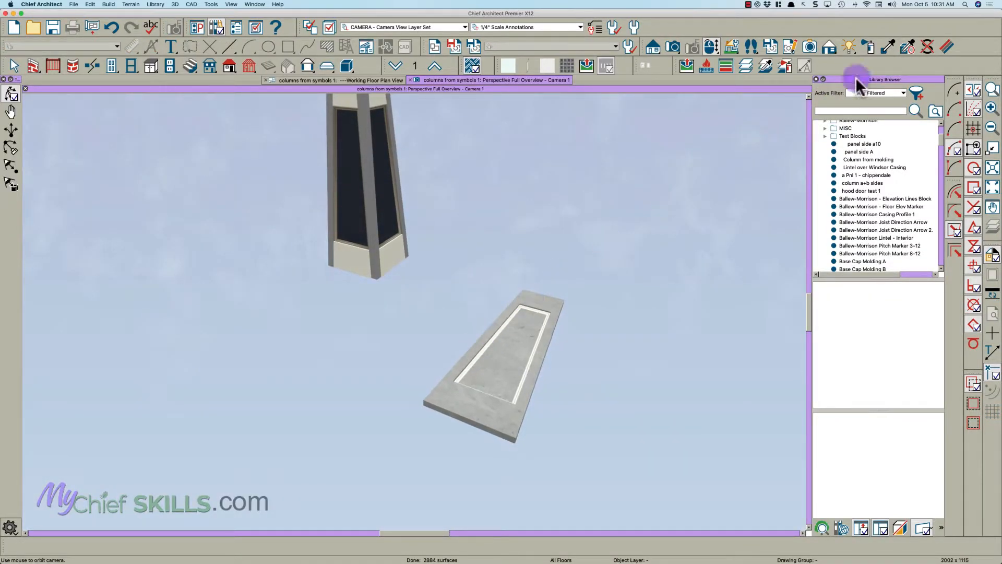
click(347, 205)
click(506, 352)
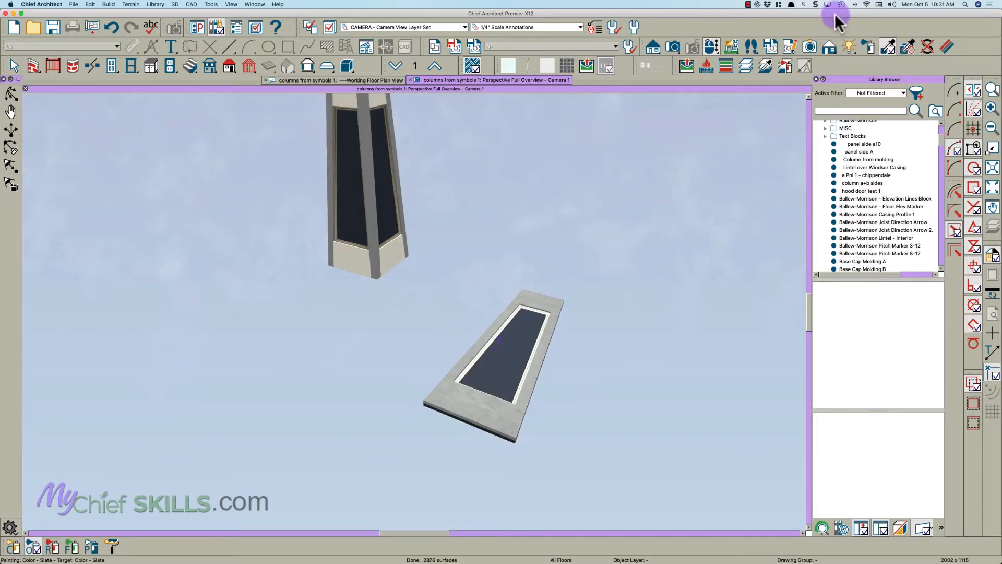
- Paint the side strips with the existing column's corner strip color and both rails with its Bone color
click(375, 223)
click(492, 364)
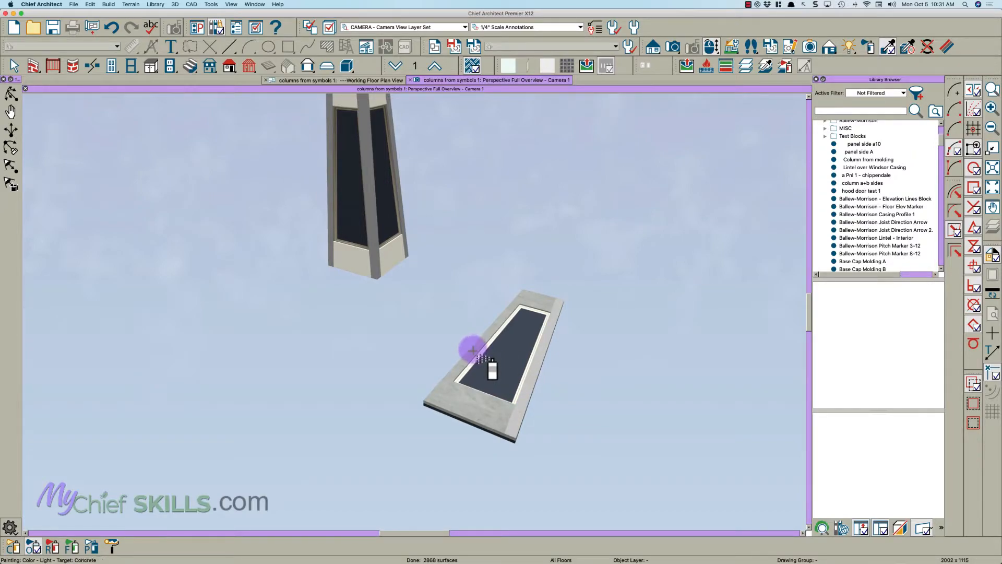
click(477, 404)
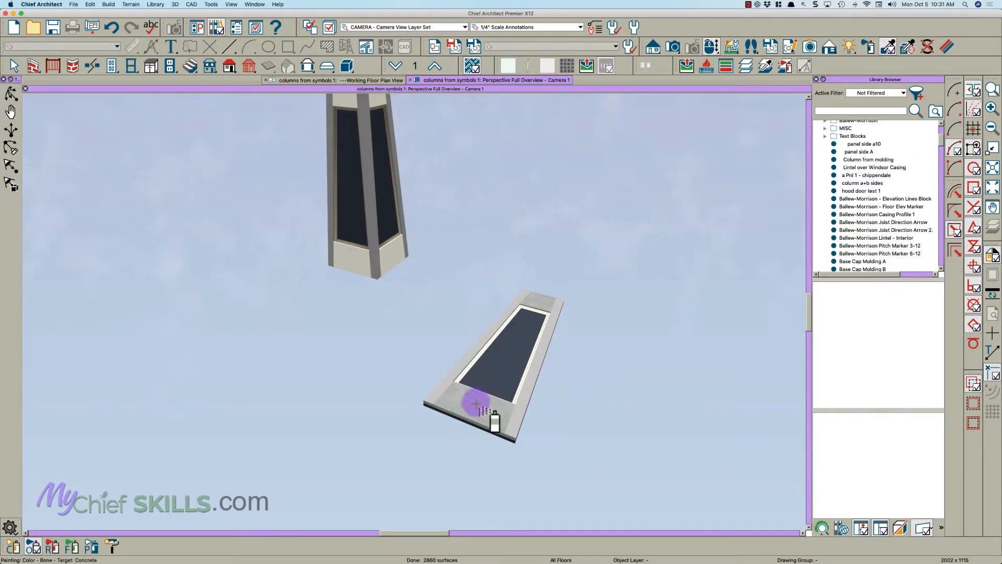
click(540, 303)
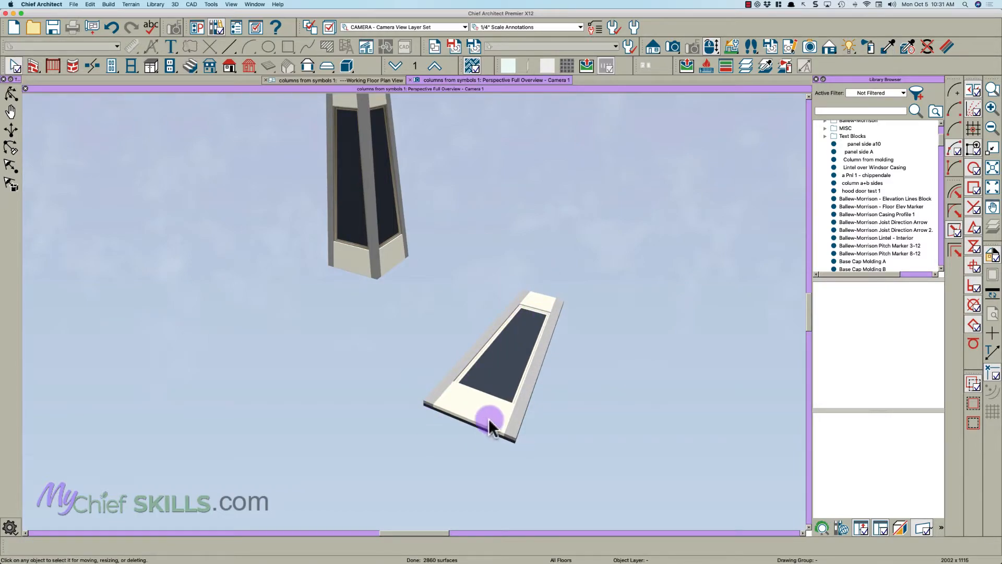
- Pick up the Beige color from the existing column's molding and apply it to the molding around the new panel
drag(488, 383, 497, 389)
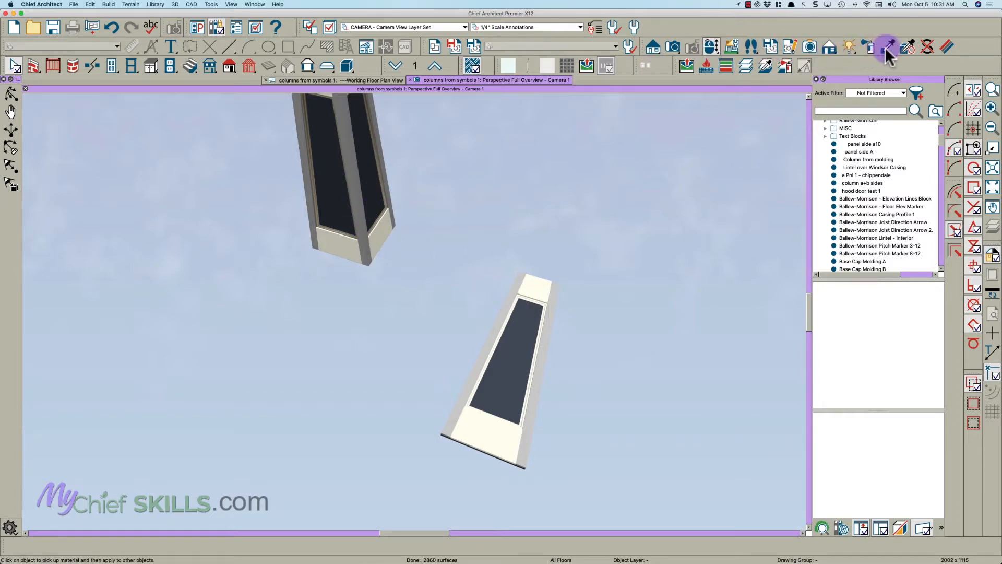
scroll(330, 217, up, 2)
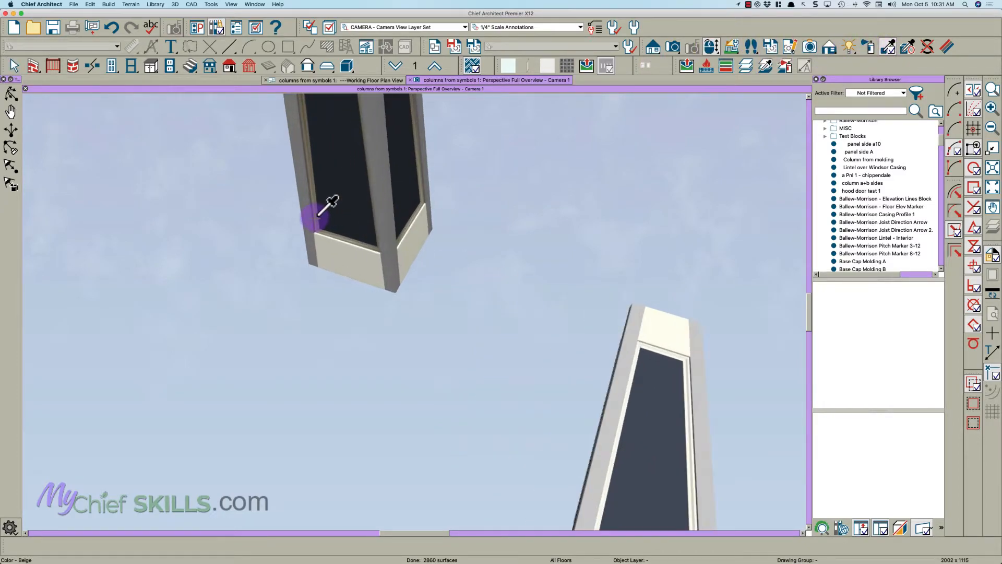
click(319, 214)
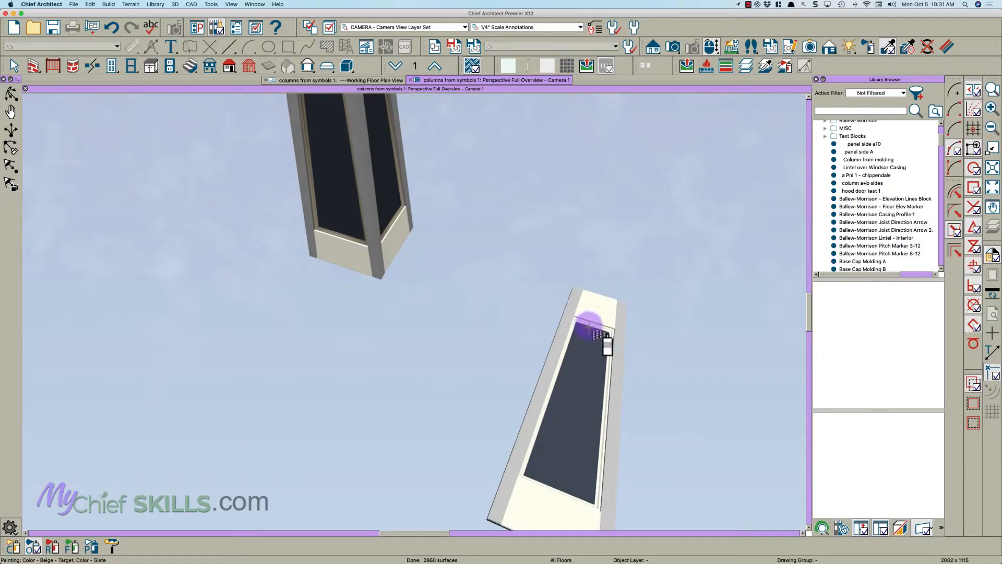
click(590, 325)
key(Escape)
scroll(533, 303, down, 2)
key(space)
key(space)
key(space)
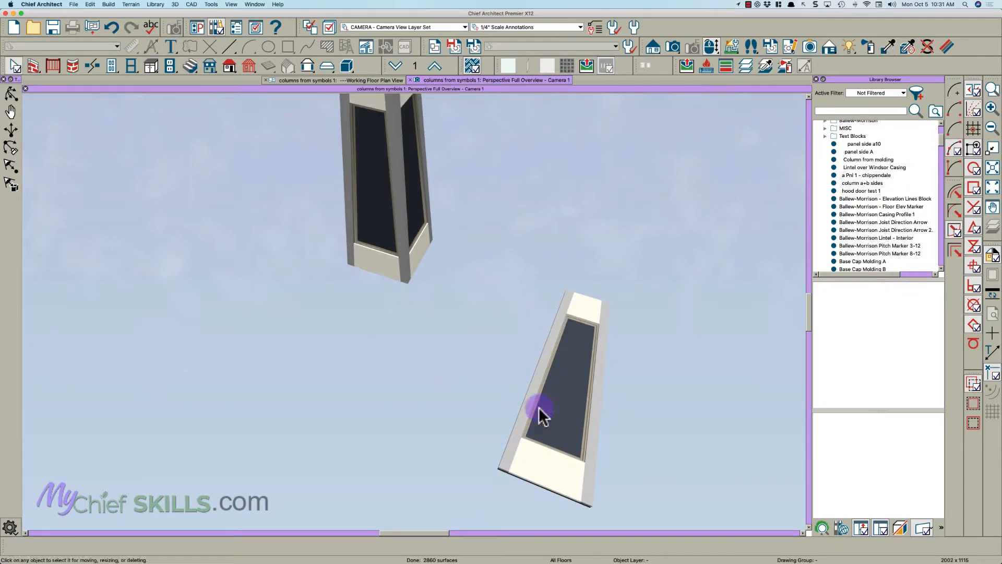
- In the floor plan, move the left edge of the base rectangle inward to match the 24" width on the column plan
click(387, 82)
scroll(481, 179, down, 2)
scroll(426, 319, up, 2)
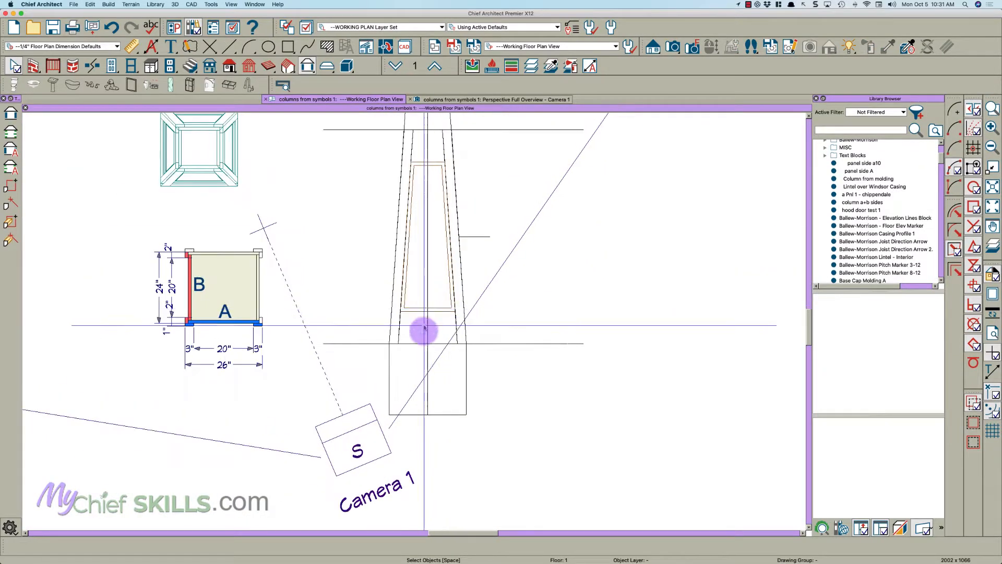
scroll(418, 339, up, 2)
scroll(231, 327, down, 2)
scroll(172, 316, up, 3)
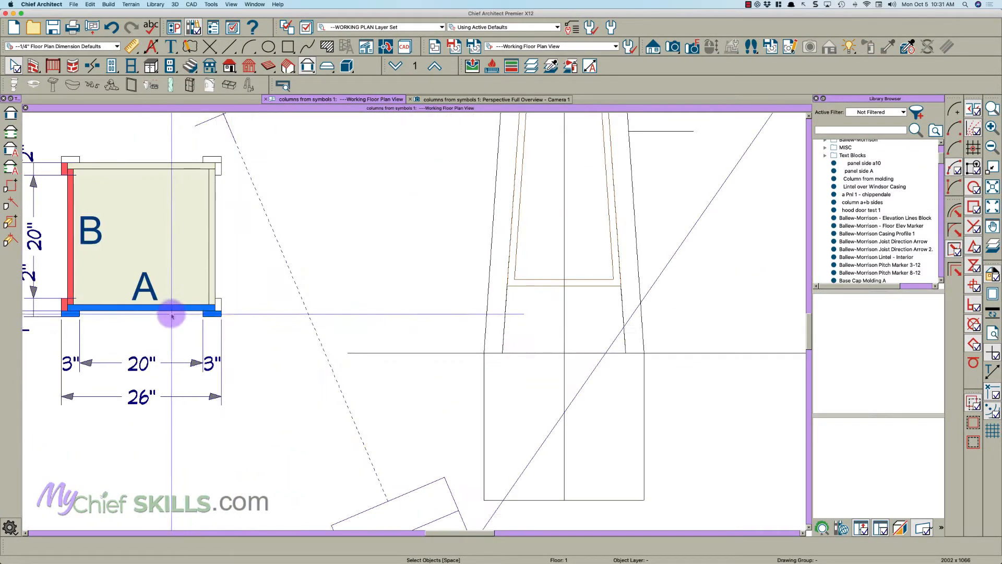
scroll(553, 444, up, 2)
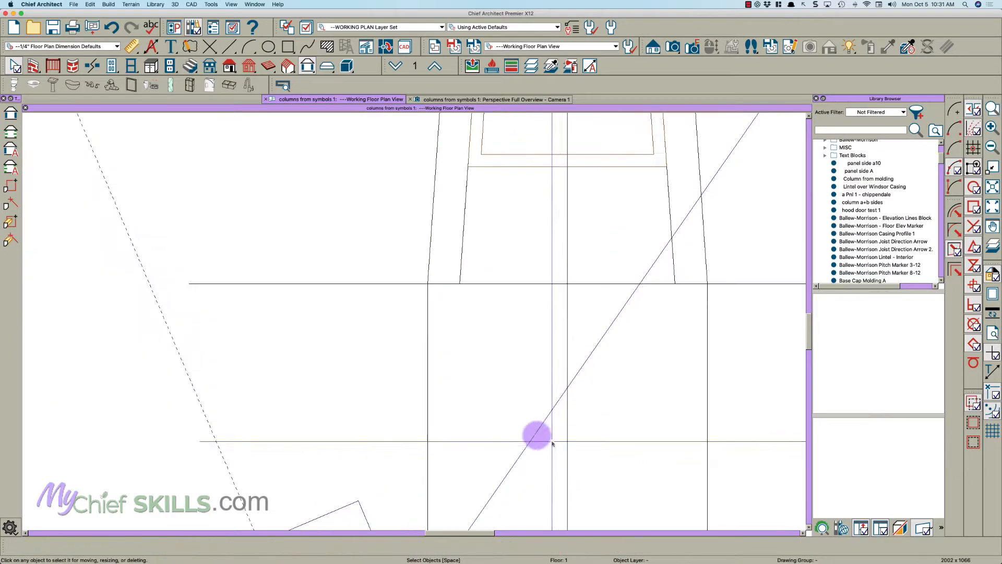
click(429, 399)
scroll(463, 359, down, 2)
key(Escape)
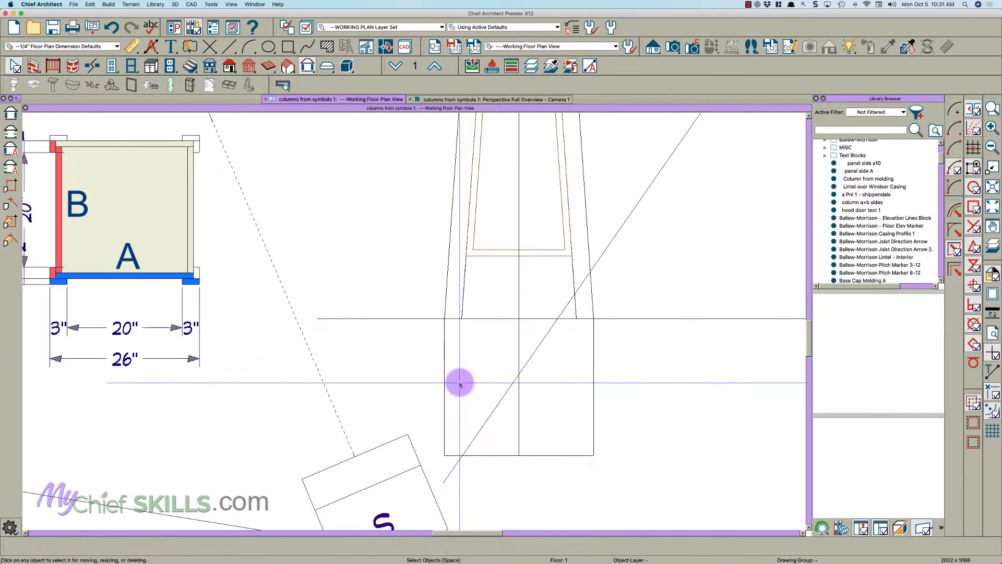
click(448, 385)
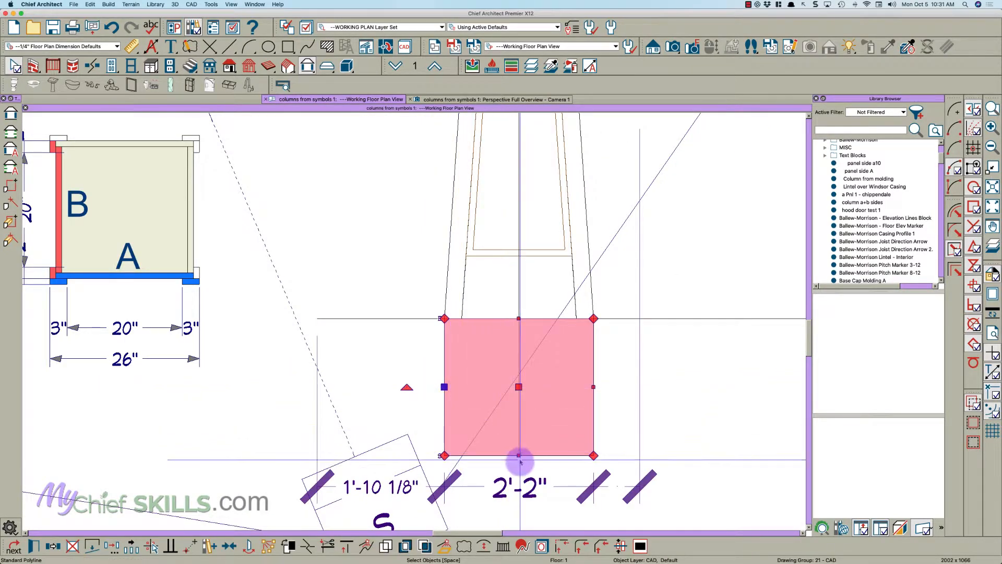
key(Return)
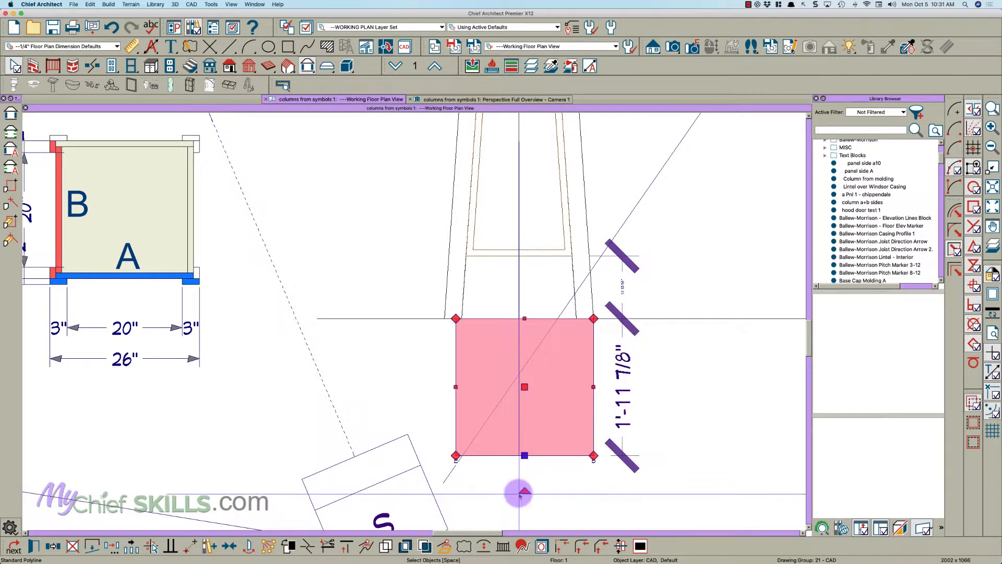
- Center the narrowed base rectangle on the tapered panel above it
key(c)
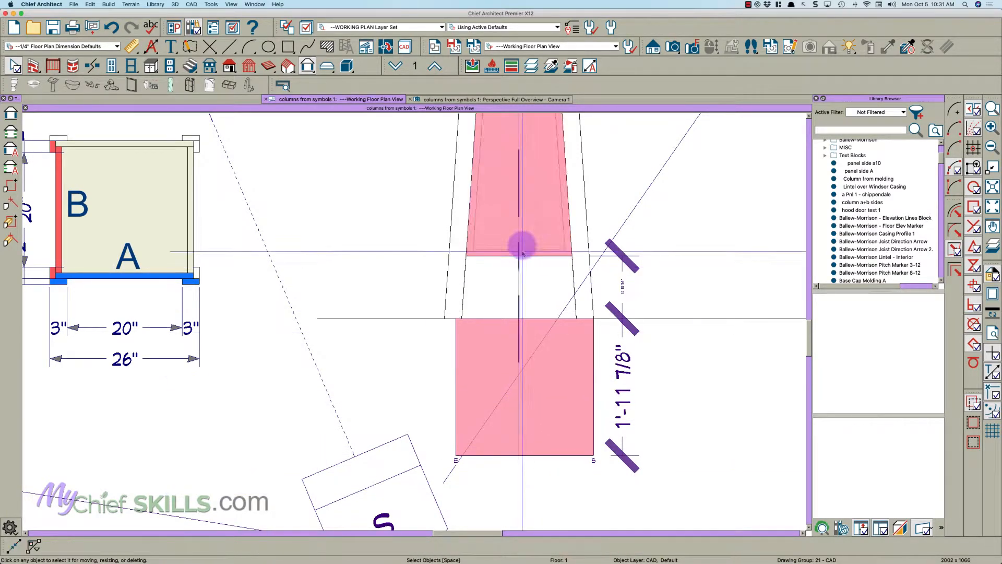
click(518, 239)
scroll(518, 239, up, 1)
scroll(552, 235, up, 1)
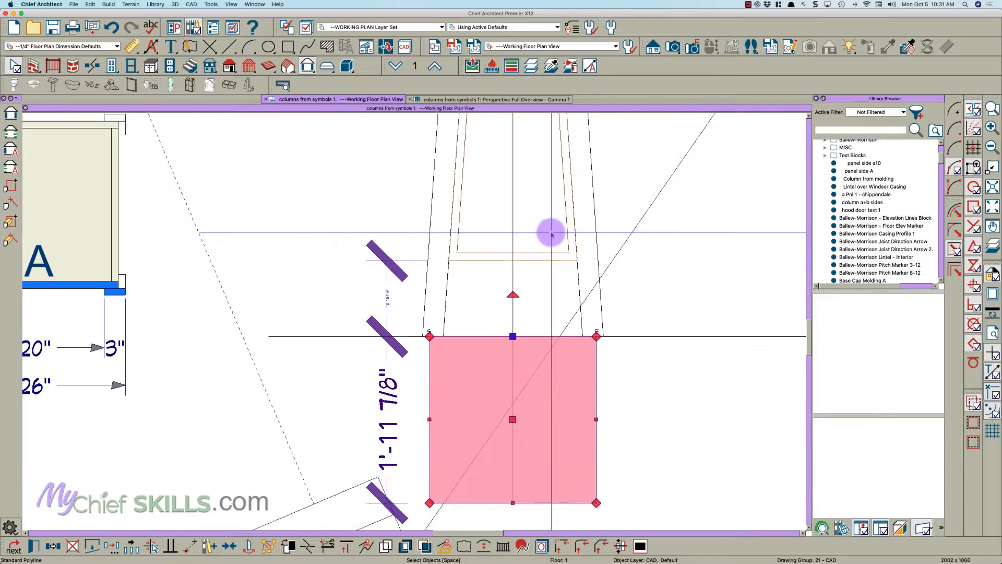
key(Escape)
- Move both slanted side edges of the full-width back panel solid inward to the upper corners of the base rectangle
click(538, 205)
scroll(590, 279, up, 1)
scroll(600, 271, up, 1)
drag(602, 265, 594, 416)
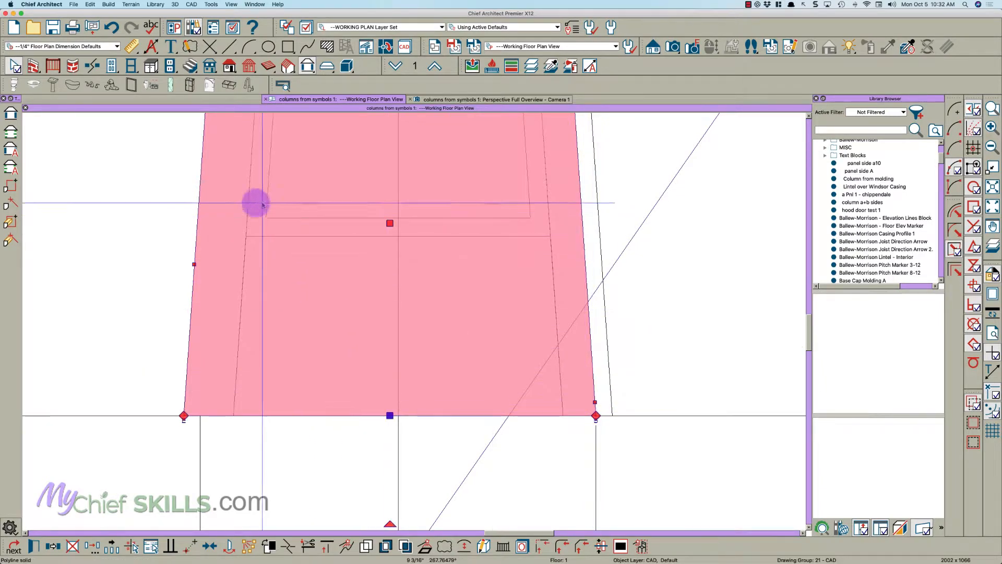
drag(196, 264, 200, 415)
scroll(253, 396, down, 5)
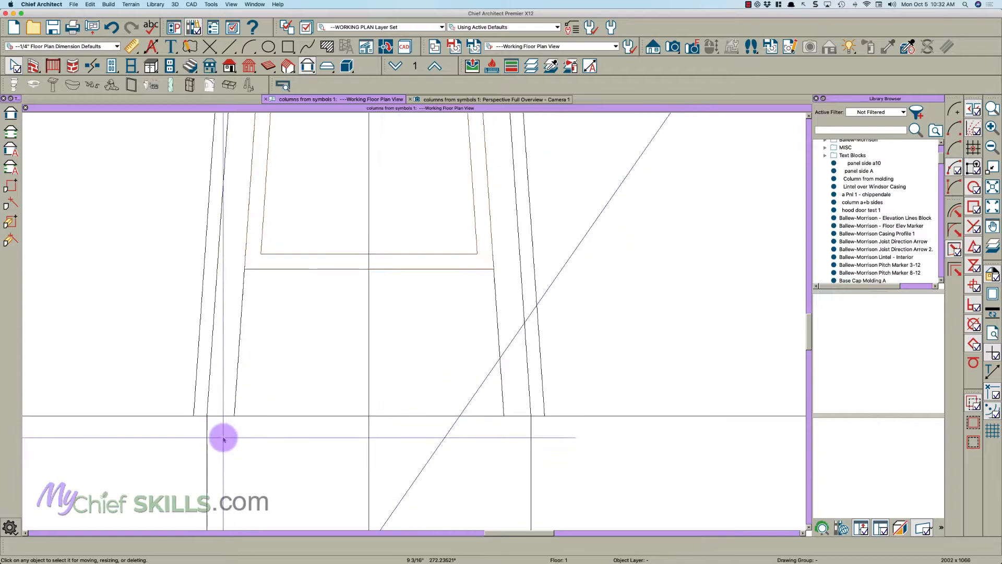
- Move the upper edge of the base rectangle about 1'-3 1/8" down, away from the tapered panel
click(387, 445)
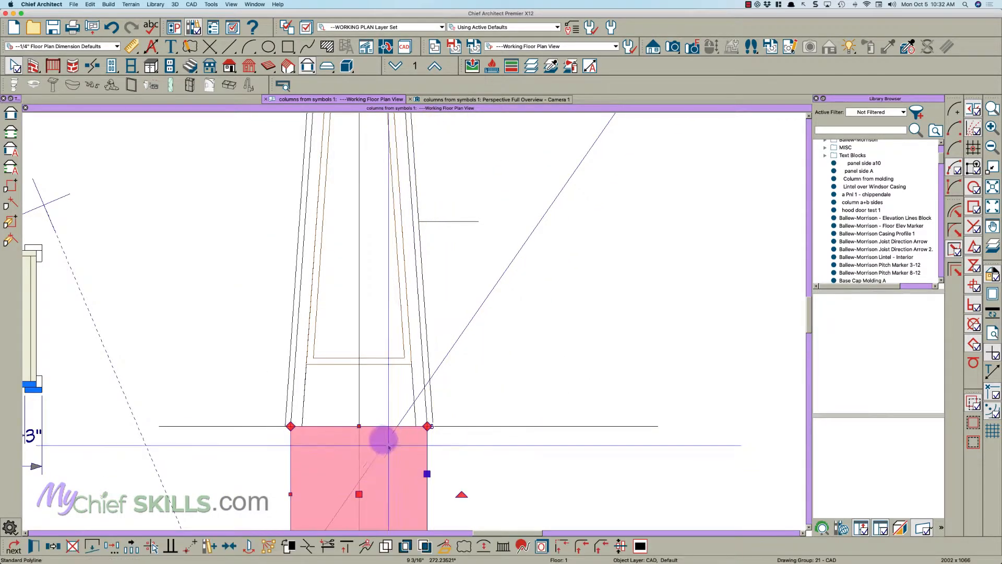
drag(359, 433, 360, 513)
key(Escape)
scroll(404, 425, down, 5)
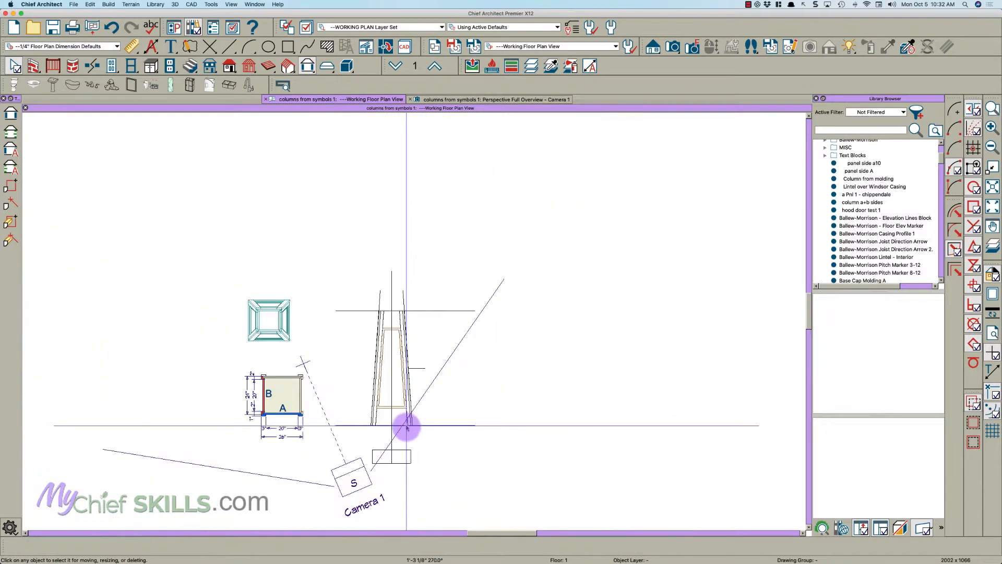
- Delete the camera and the construction lines around the tapered panel in the floor plan
click(347, 476)
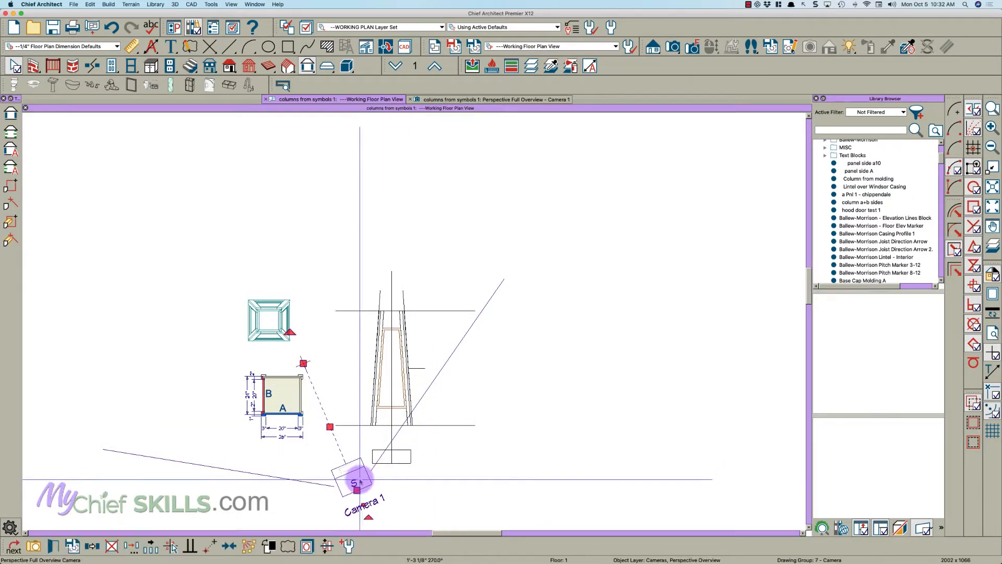
key(Delete)
drag(447, 436, 417, 291)
key(Delete)
shift+drag(416, 287, 352, 281)
key(Delete)
- Convert all the tapered panel's solids to a Fixture (Exterior) library symbol named "panel side A100", with advanced options shown
drag(418, 427, 353, 280)
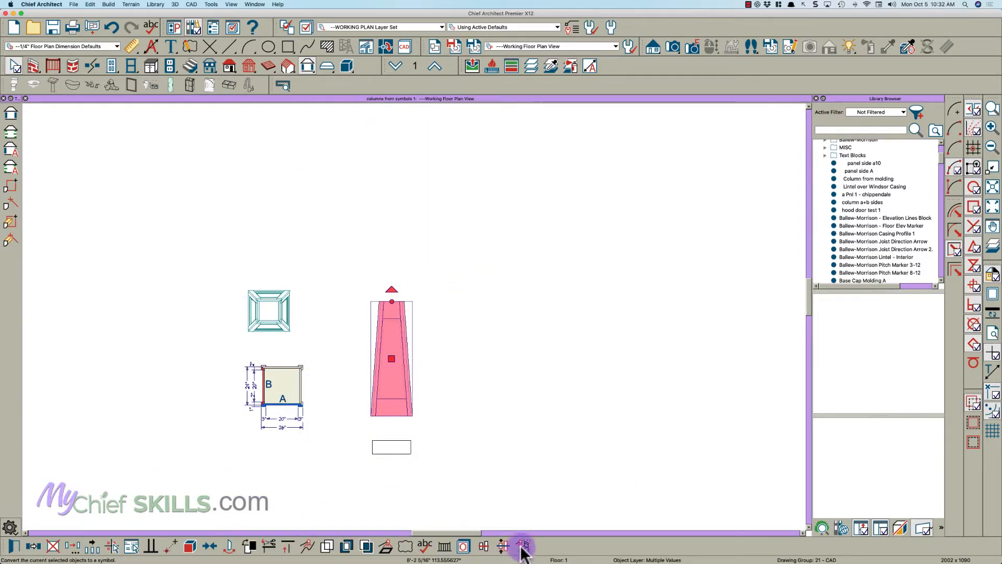
click(522, 545)
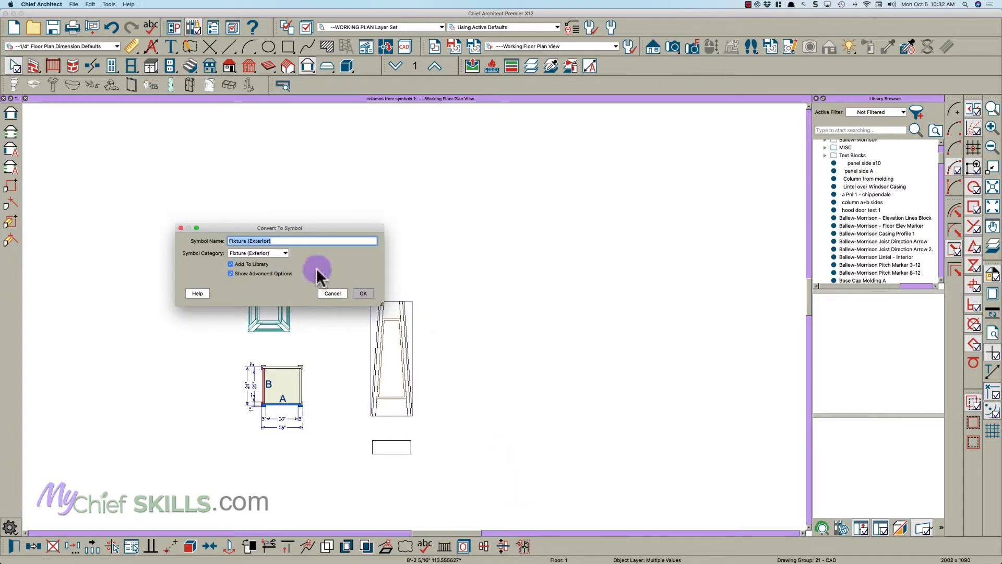
text(panel side A100)
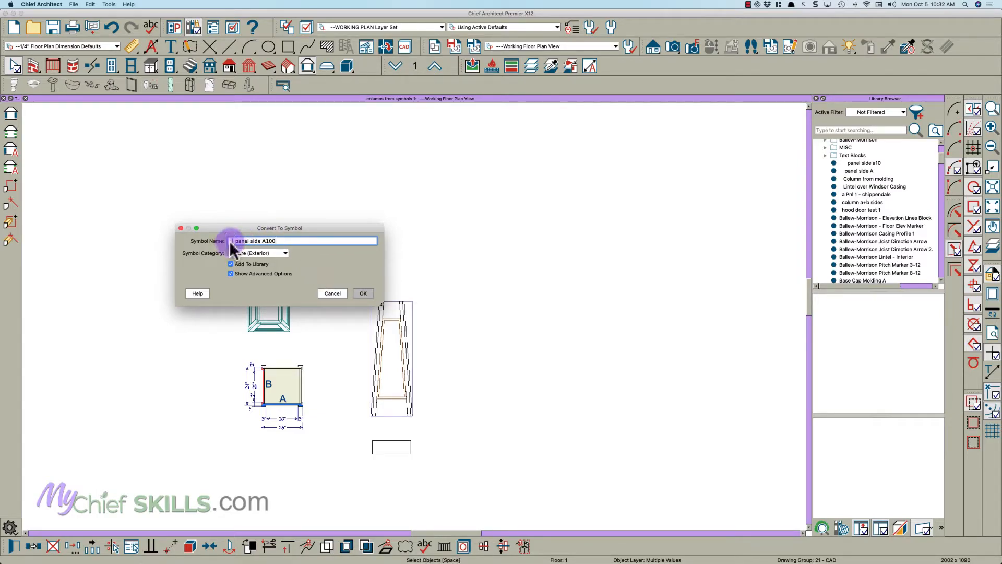
click(244, 254)
click(363, 294)
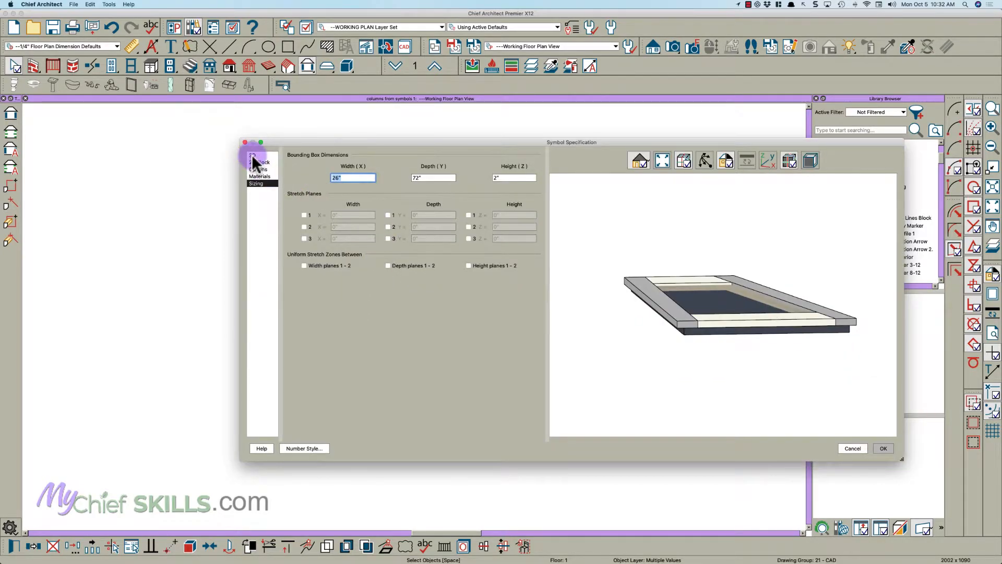
- Rotate the panel side A100 symbol by +86° about the X axis, check its tilt against the axes and accept the specification
click(253, 155)
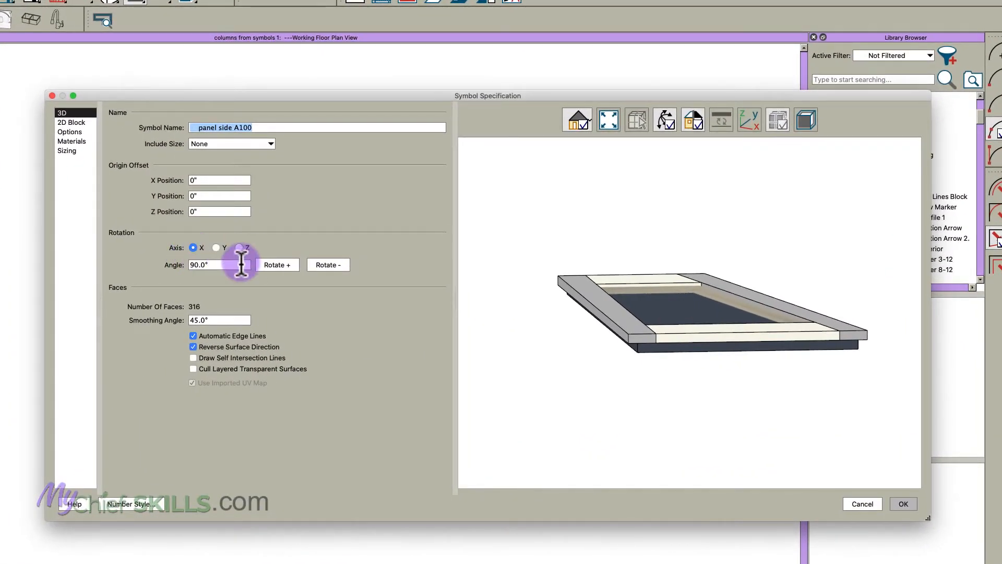
drag(617, 313, 720, 357)
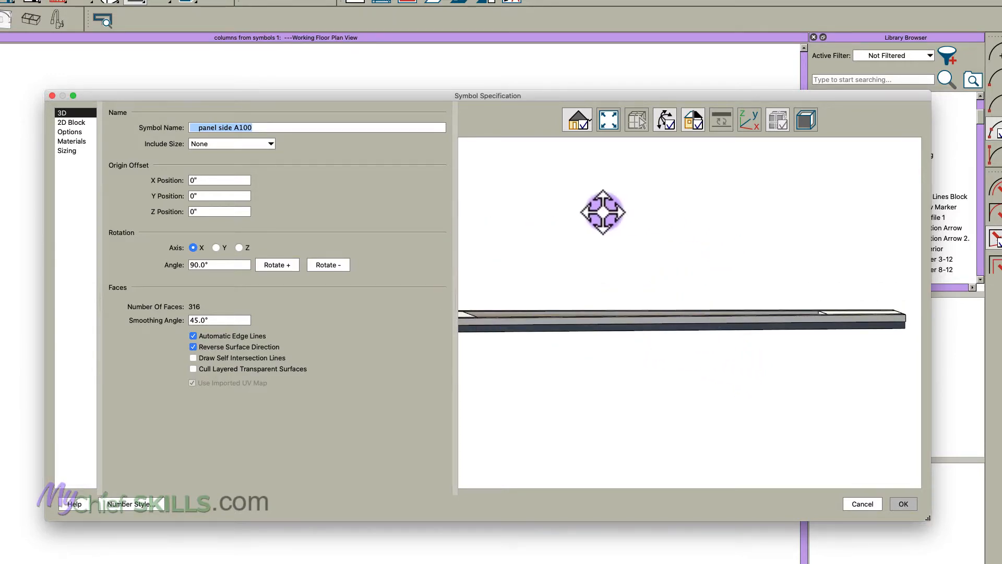
click(231, 264)
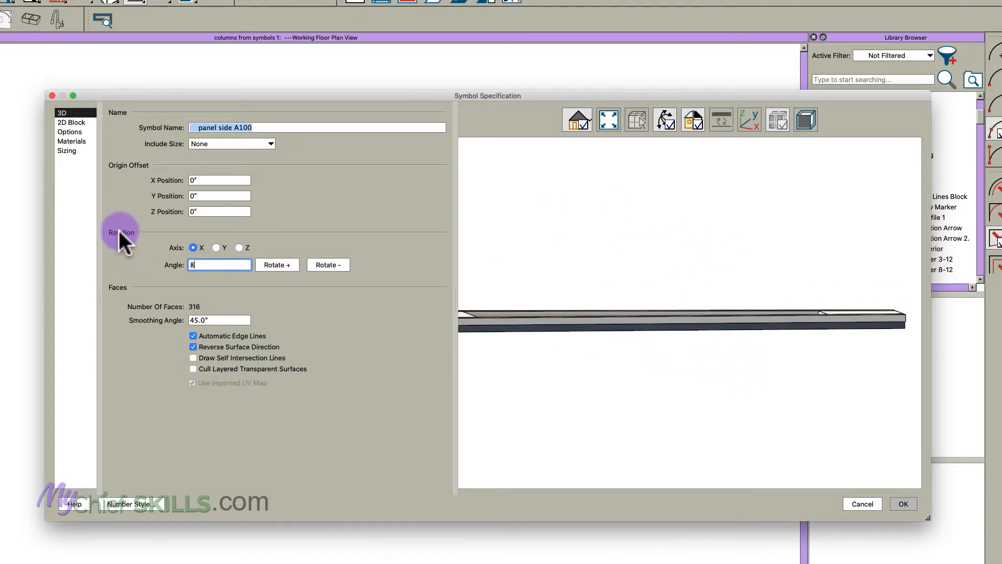
click(277, 265)
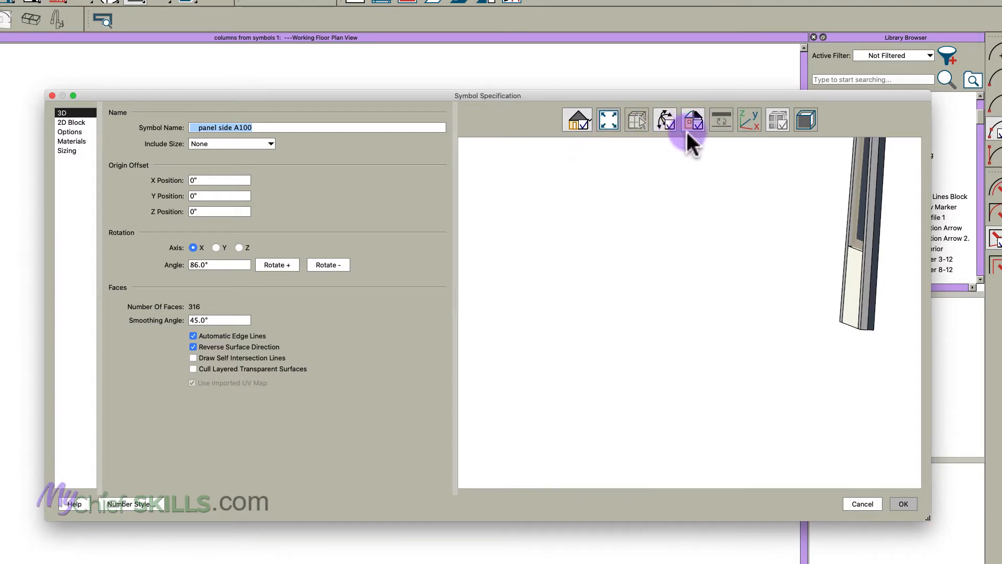
click(609, 121)
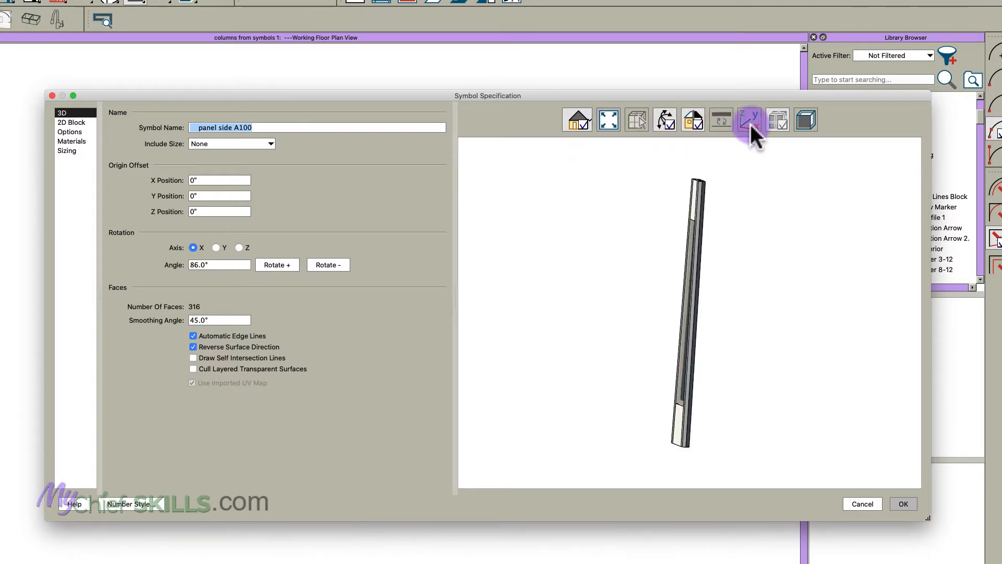
drag(747, 148, 802, 381)
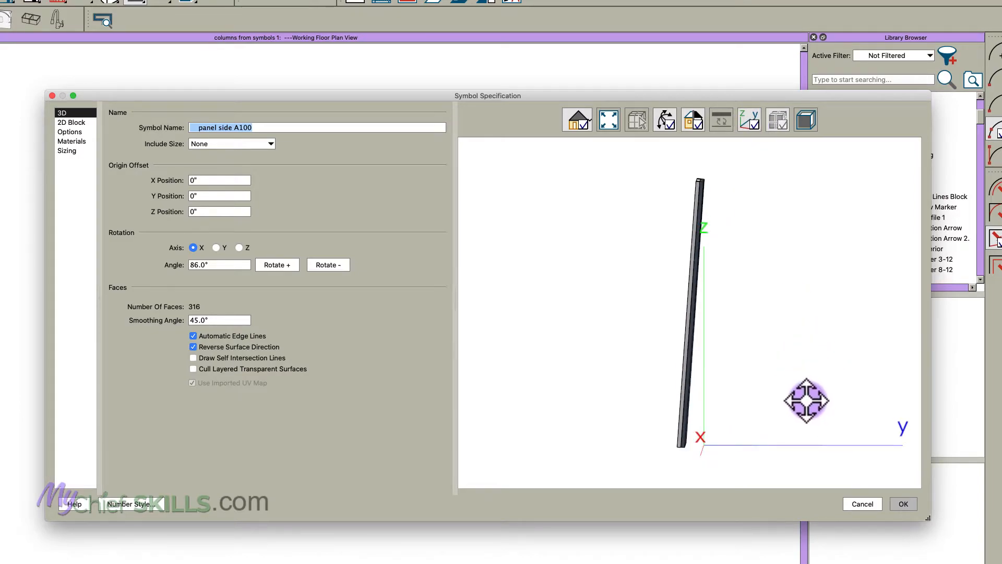
click(894, 505)
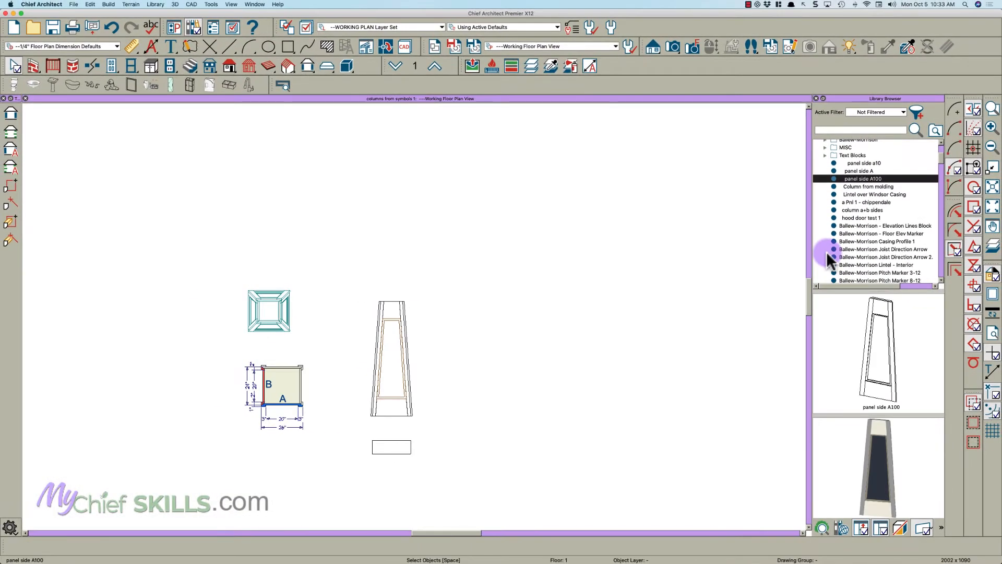
- Move the upper edge of the base rectangle about 1'-8" up so it overlaps the lower end of the tapered panel
key(space)
scroll(383, 417, up, 5)
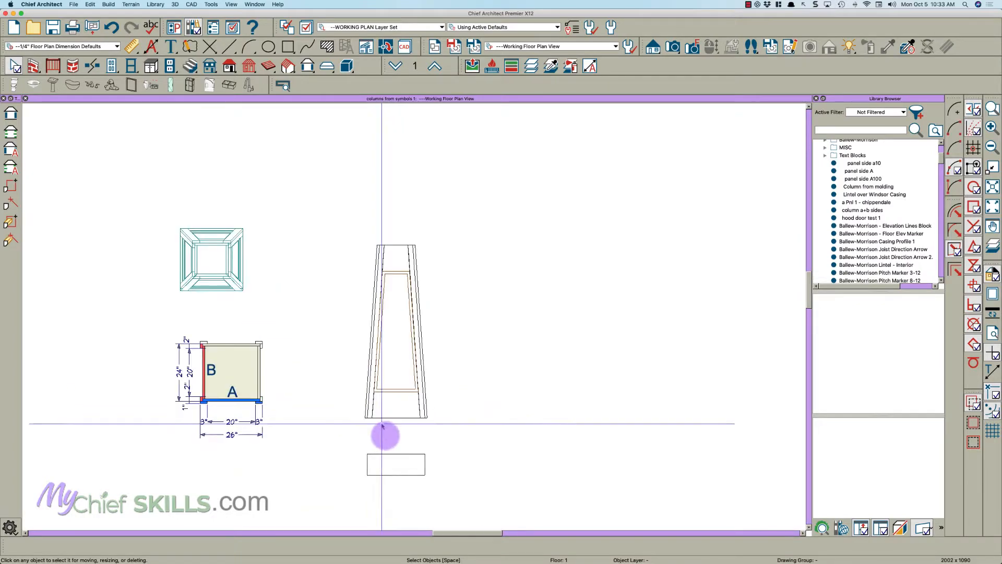
scroll(388, 452, up, 2)
click(410, 461)
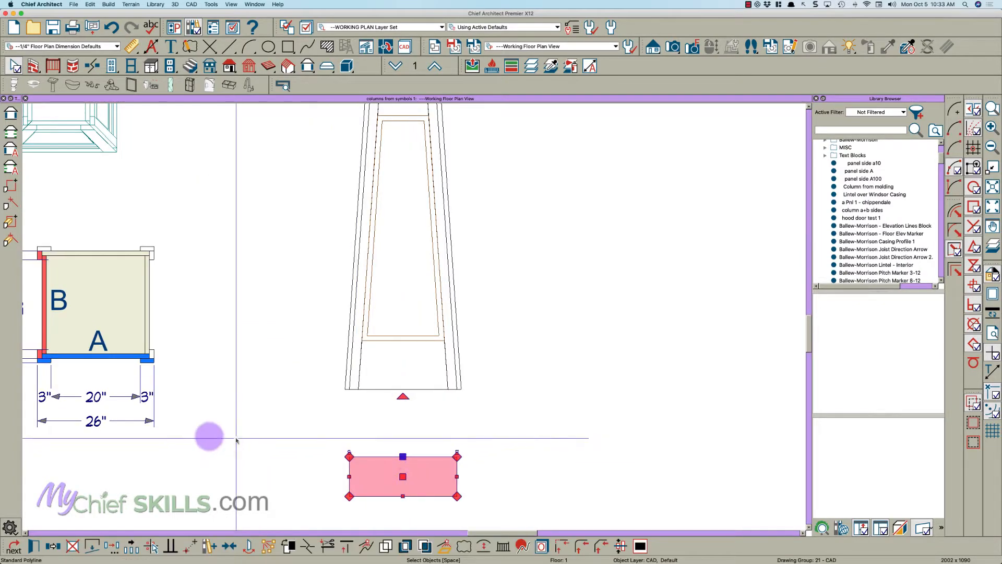
scroll(396, 444, down, 2)
drag(415, 452, 416, 374)
scroll(433, 396, up, 1)
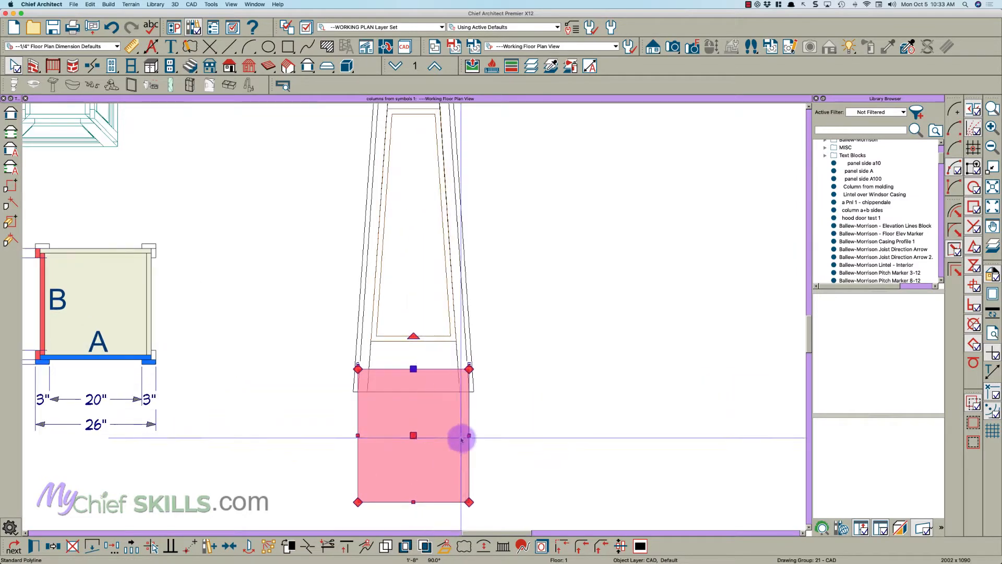
drag(467, 437, 467, 444)
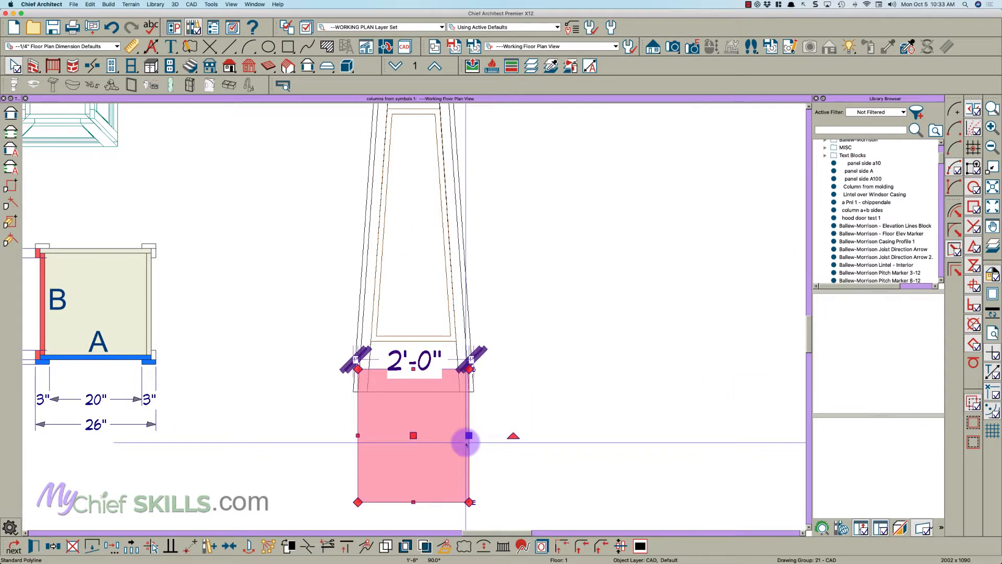
key(Escape)
- Lower the base rectangle's upper edge about 4 7/8" to align it with the bottom edge of the tapered panel
scroll(458, 438, down, 1)
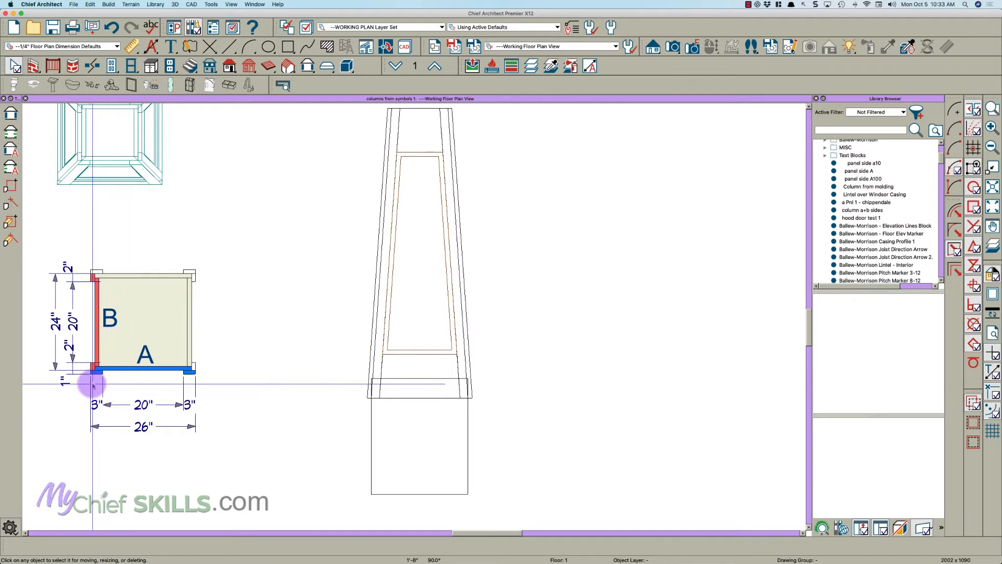
scroll(374, 405, up, 3)
click(442, 355)
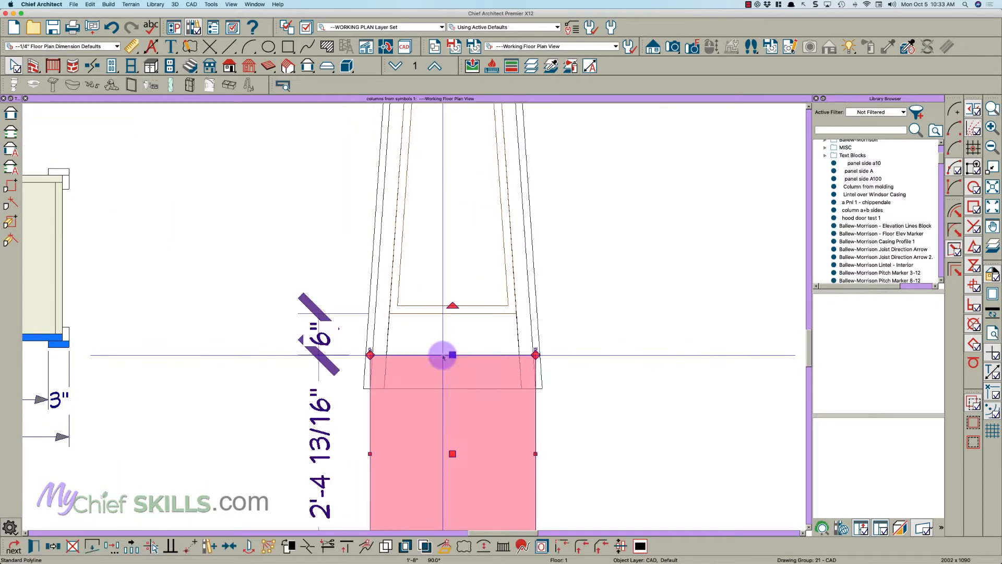
drag(450, 355, 421, 388)
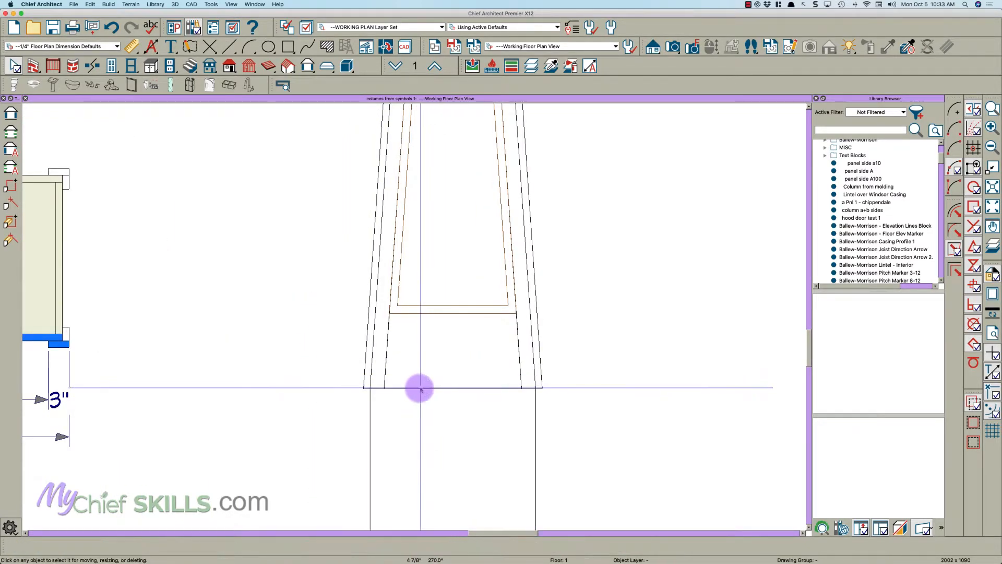
- Move the outer slanted edges of both side strips inward to the upper corners of the base rectangle
scroll(412, 385, up, 3)
click(298, 361)
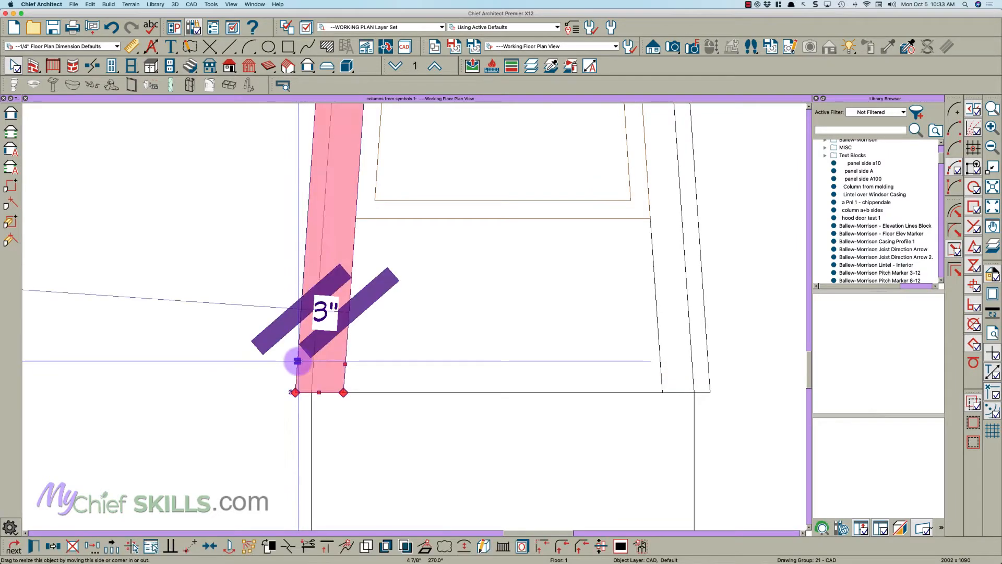
drag(298, 361, 312, 391)
click(707, 343)
drag(706, 343, 691, 386)
click(577, 380)
scroll(561, 382, down, 1)
scroll(547, 357, up, 1)
scroll(479, 347, down, 2)
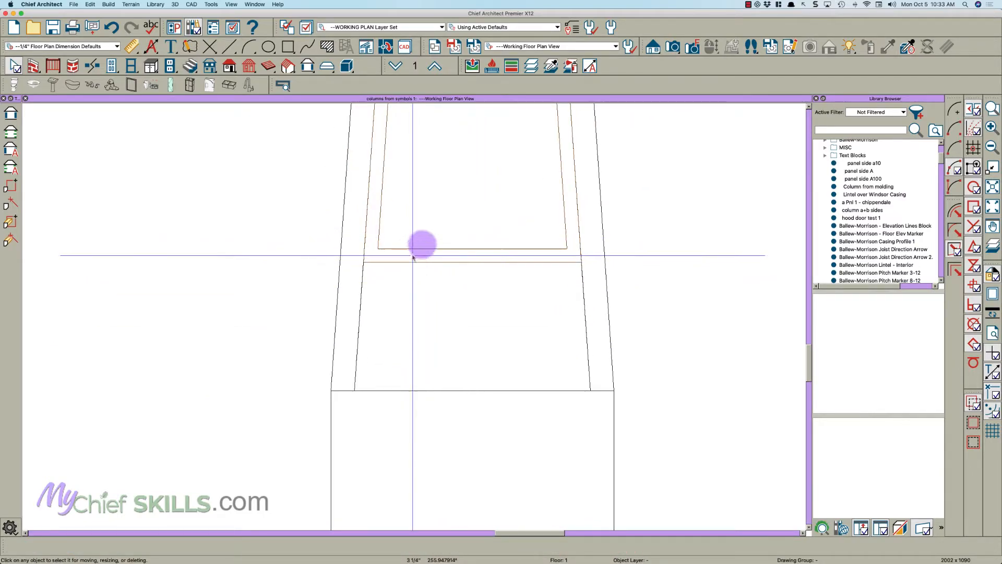
- Set the base rectangle's width to 22" and center it on the tapered panel
click(333, 438)
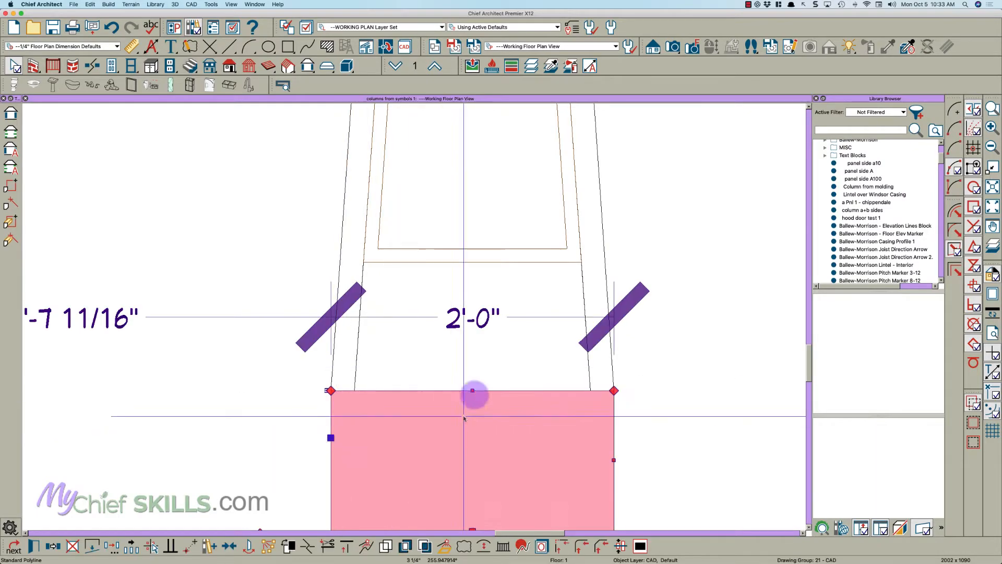
text(22)
key(Return)
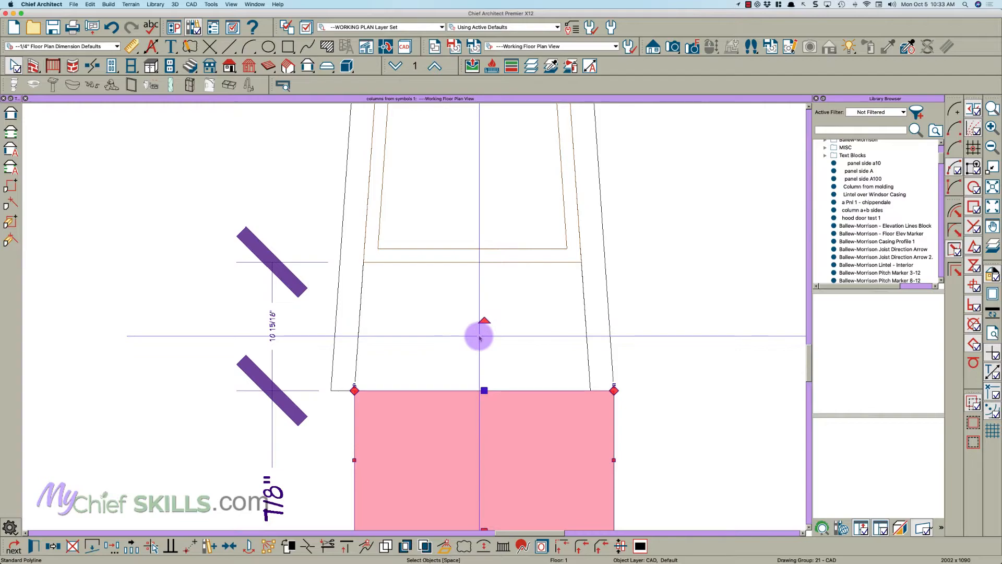
key(c)
click(474, 254)
key(Escape)
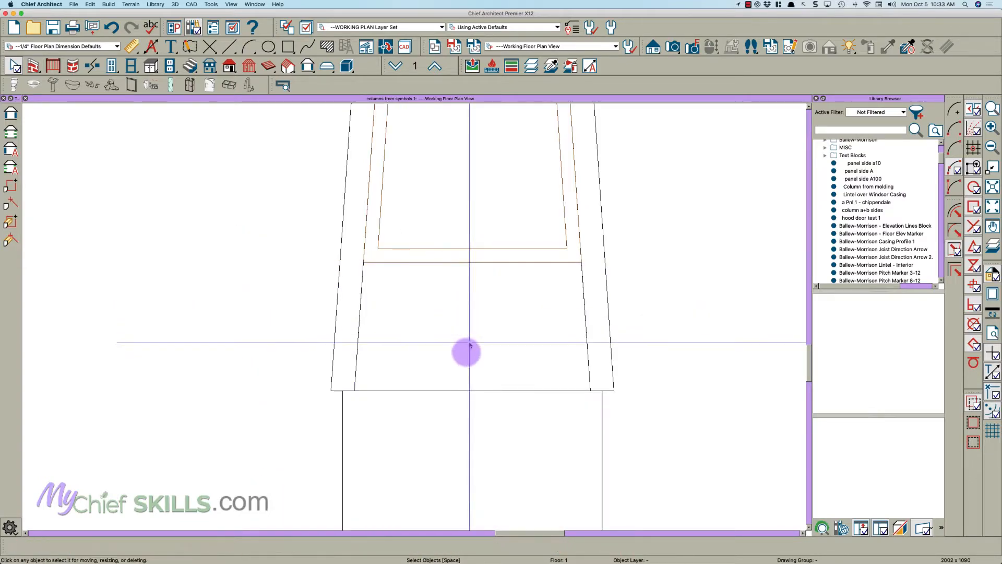
- Move both slanted side edges of the back panel solid inward to the upper corners of the 22" base rectangle
click(441, 195)
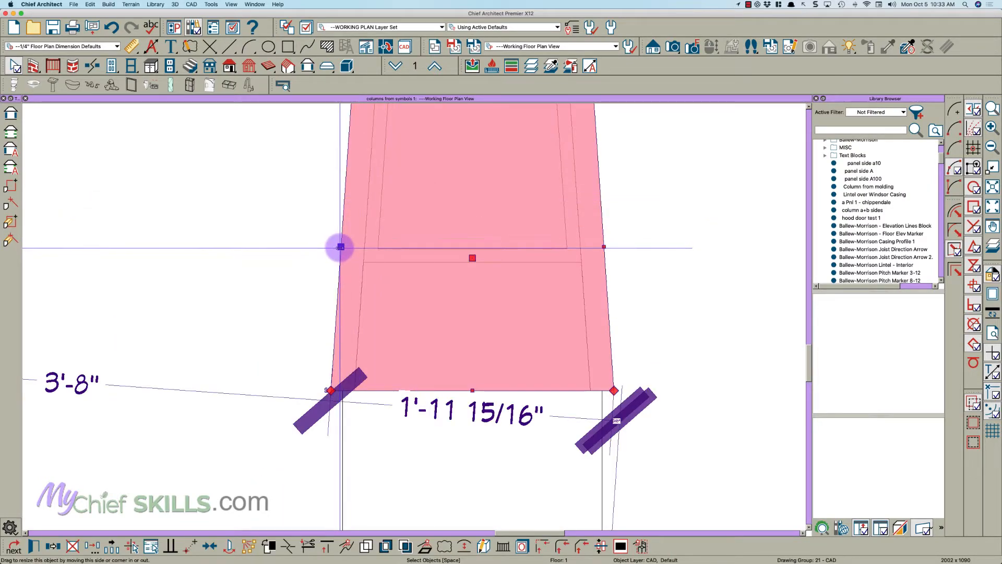
key(t)
drag(340, 248, 342, 391)
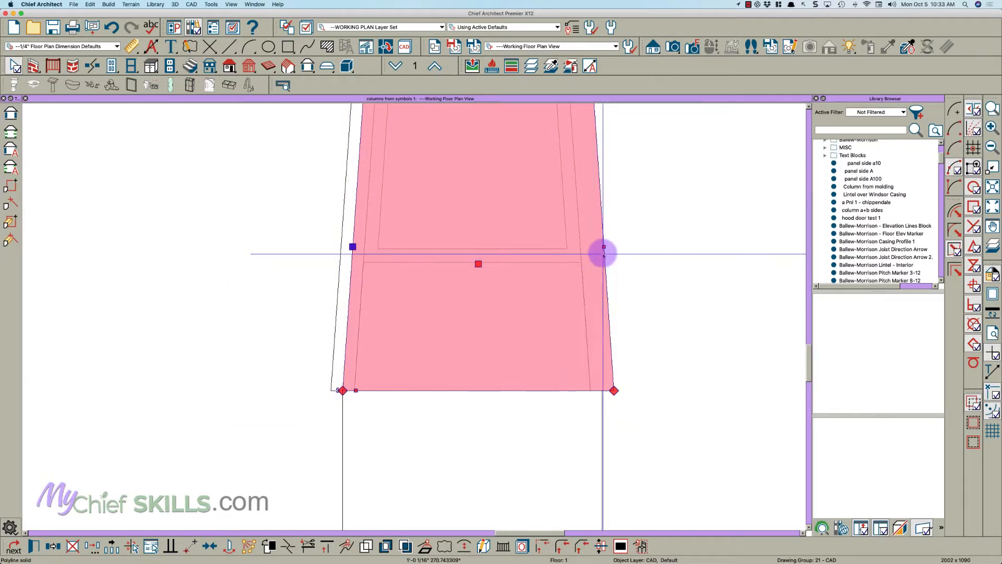
drag(604, 245, 603, 391)
key(Escape)
- Move the upper edge of the base rectangle about 10 11/16" down, away from the narrowed panel
scroll(508, 368, down, 1)
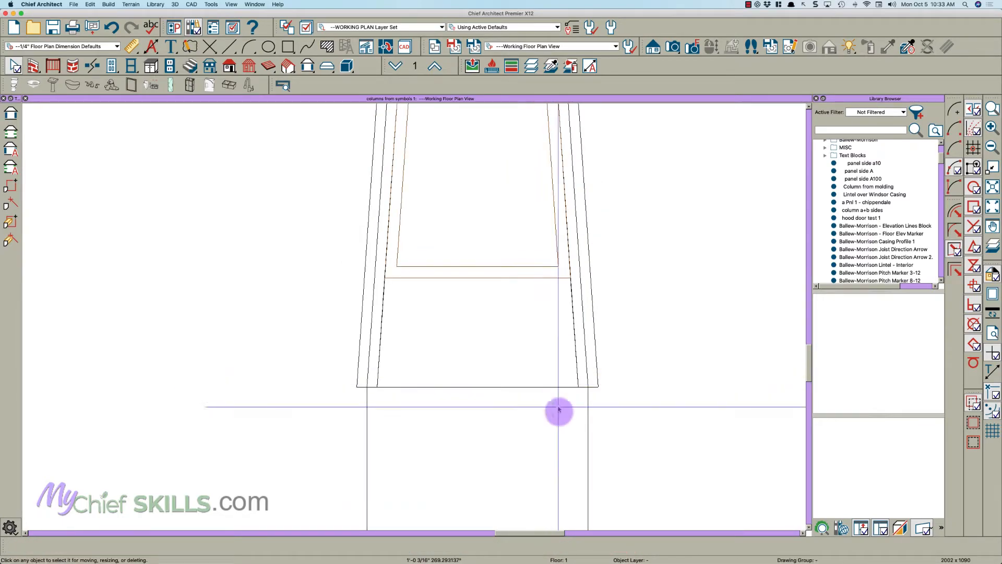
click(588, 439)
key(Escape)
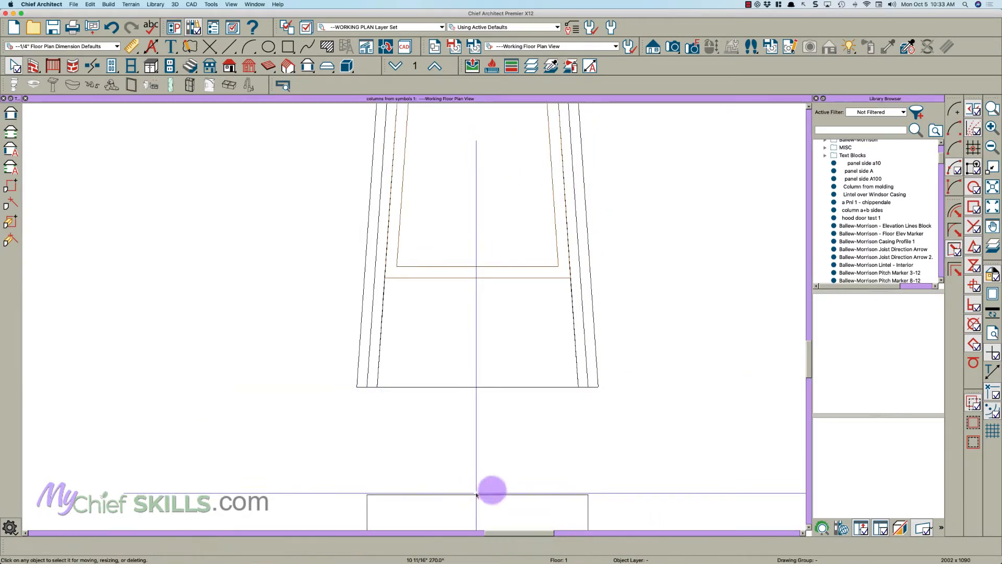
- Convert all the narrowed panel's solids to a Fixture (Exterior) library symbol named "panel side b100"
scroll(486, 488, down, 2)
scroll(548, 477, down, 3)
drag(564, 459, 454, 145)
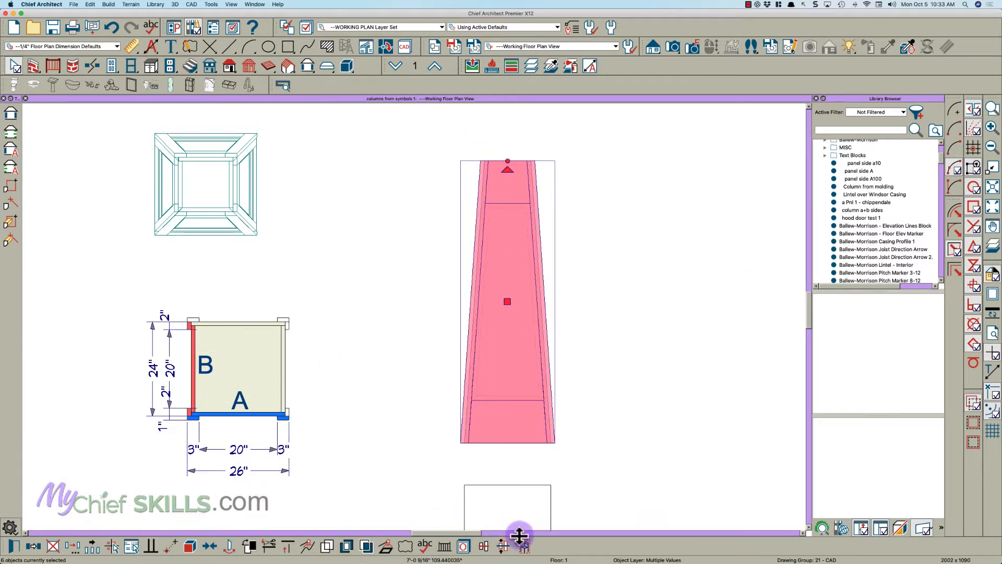
click(522, 546)
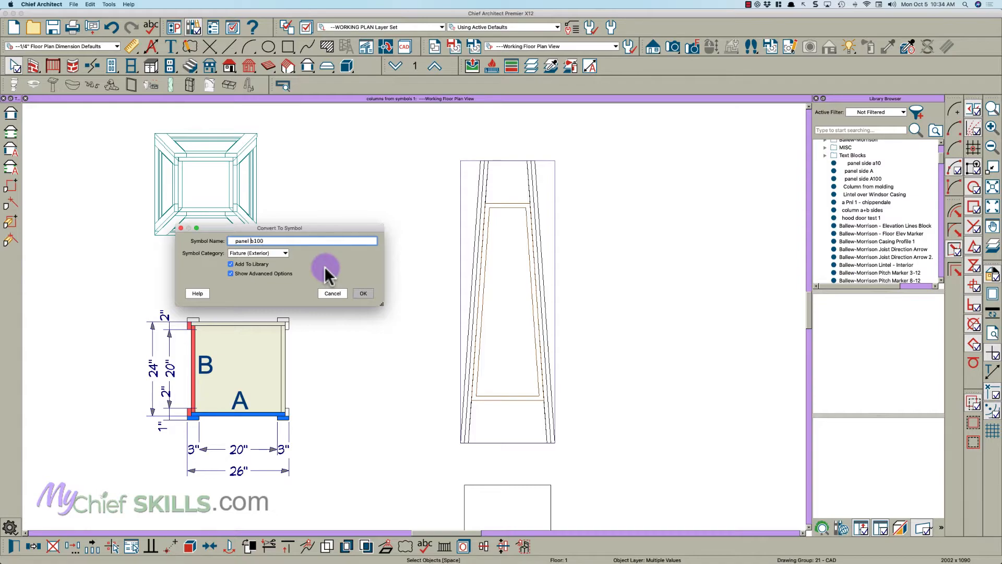
click(362, 294)
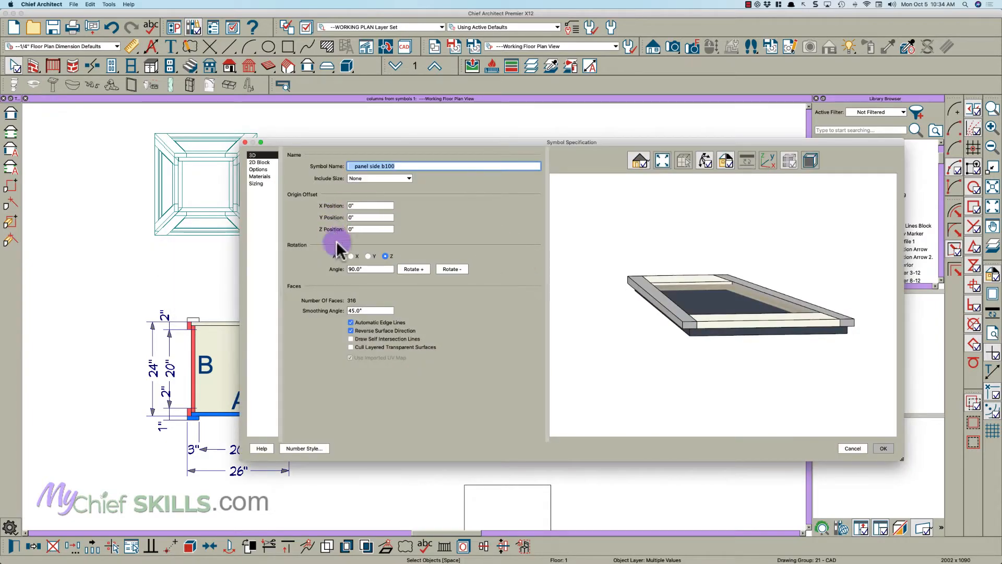
- Rotate the panel side b100 symbol by +86° about the X axis and accept the specification
drag(368, 268, 345, 268)
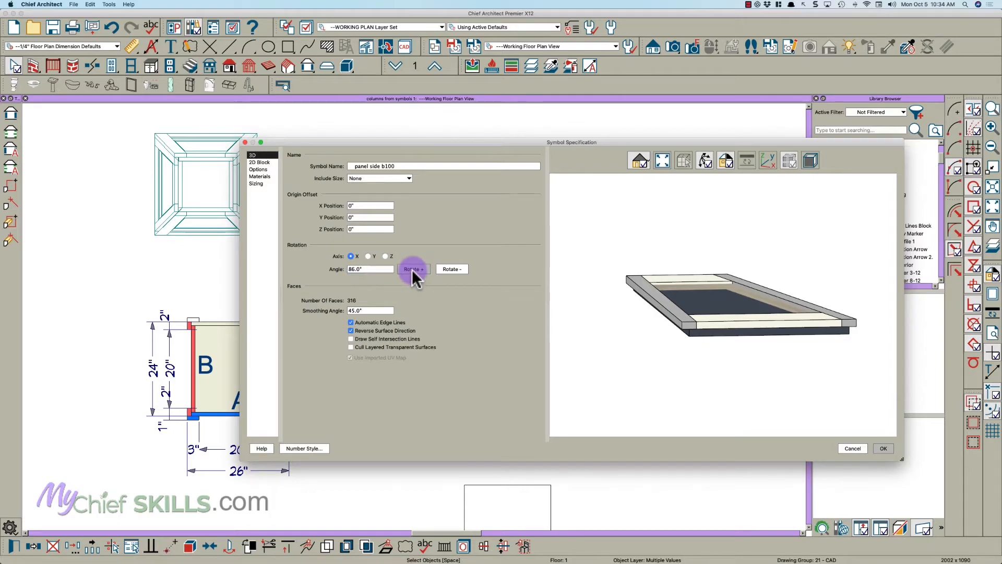
click(445, 275)
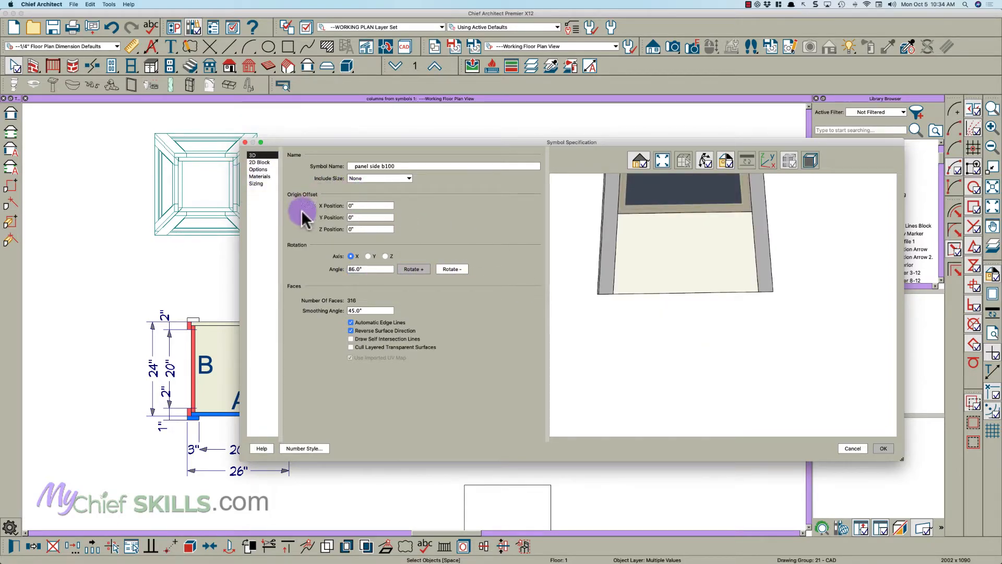
click(883, 450)
key(space)
- Place the panel side A100 symbol in the open area of the plan and rotate it so its outer face points down
scroll(559, 376, down, 5)
mouse_move(317, 336)
middle_down()
mouse_move(138, 334)
mouse_move(137, 365)
middle_up()
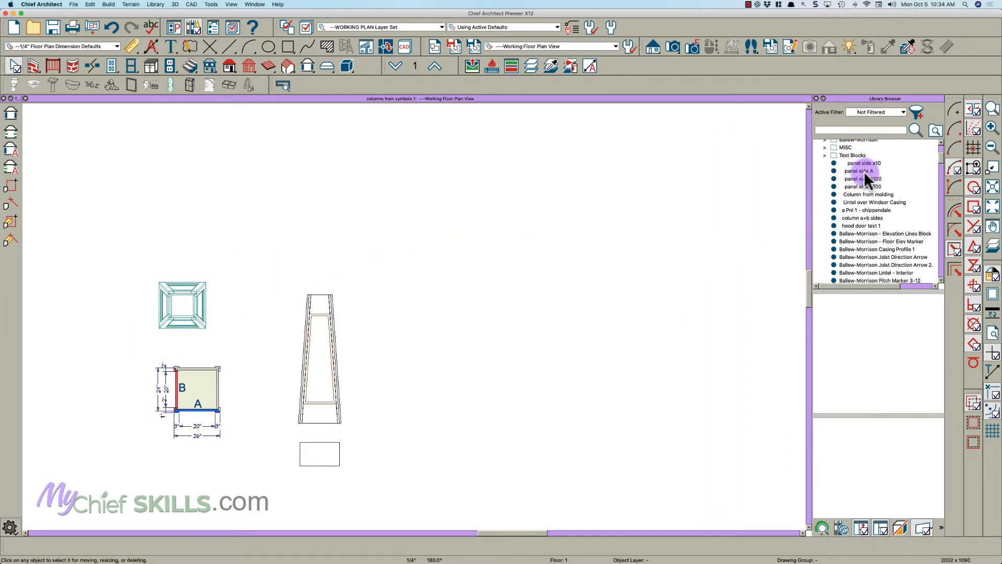
click(880, 179)
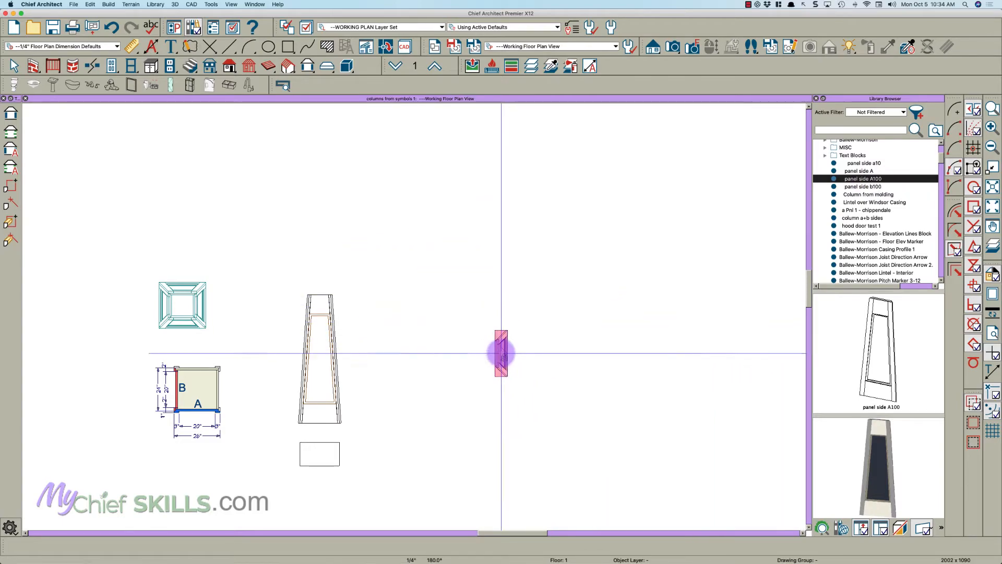
scroll(509, 348, up, 3)
click(509, 347)
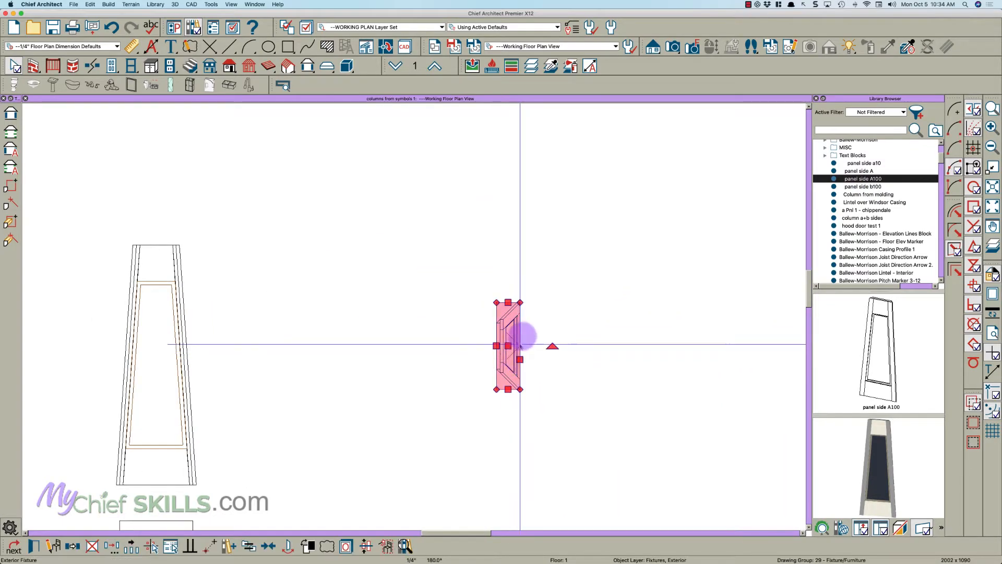
drag(552, 346, 502, 405)
key(Escape)
- Place a panel side b100 symbol up and to the right of the side A panel and rotate it 90° to face right
drag(863, 187, 578, 319)
drag(593, 363, 627, 319)
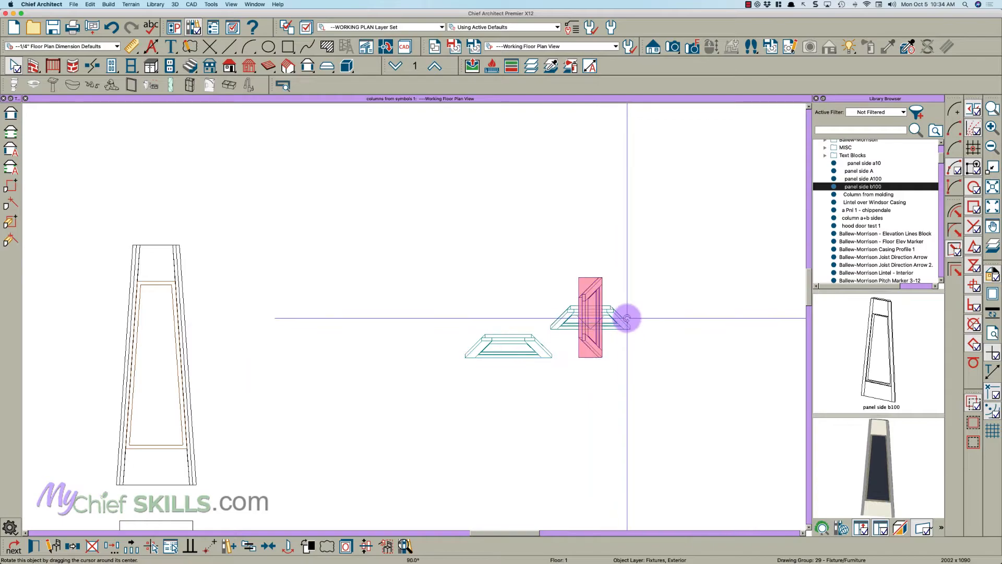
scroll(599, 319, up, 5)
drag(563, 291, 452, 255)
click(376, 308)
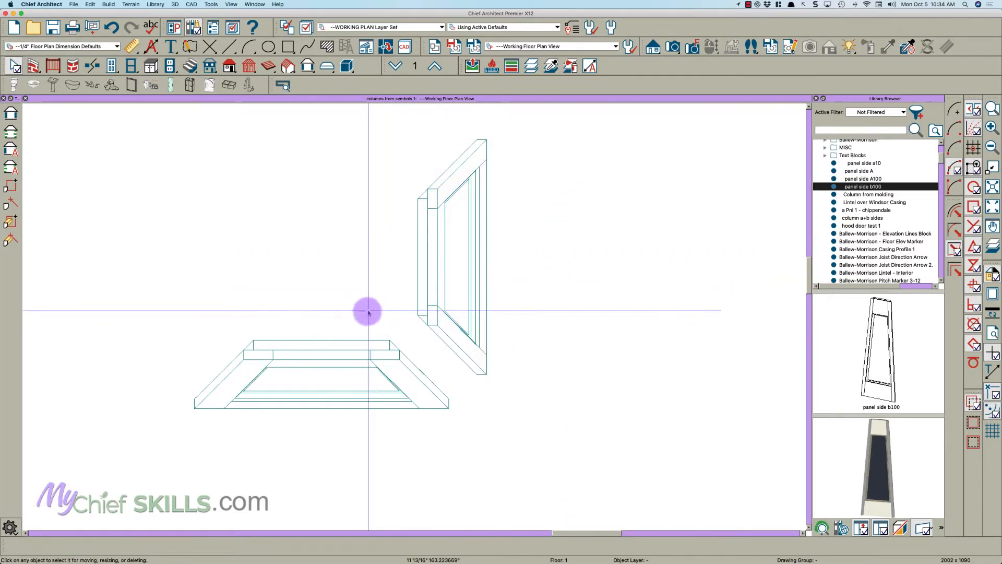
- Create a CAD detail from the plan view and explode both panel blocks in it
scroll(374, 308, up, 5)
scroll(491, 373, down, 2)
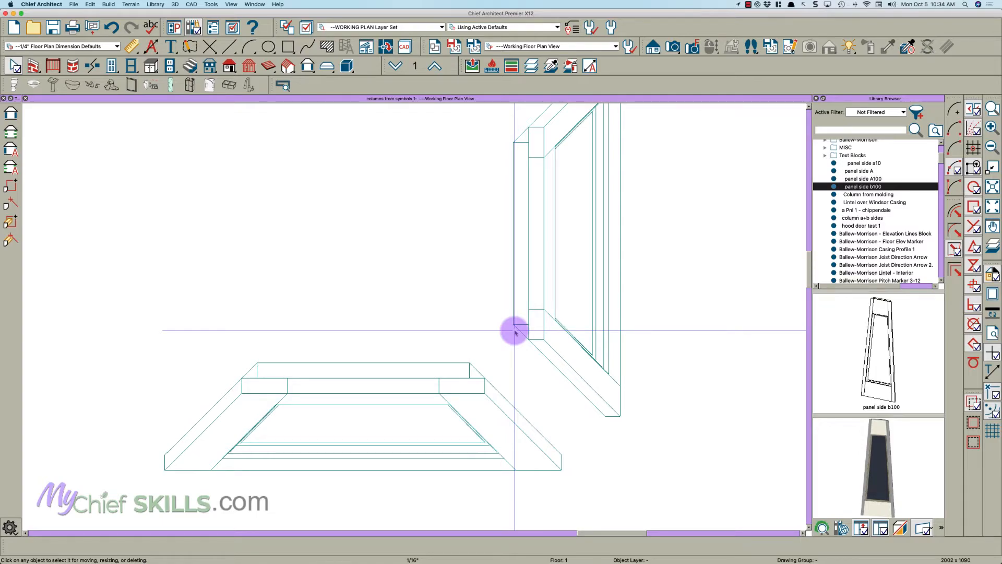
click(385, 47)
click(428, 340)
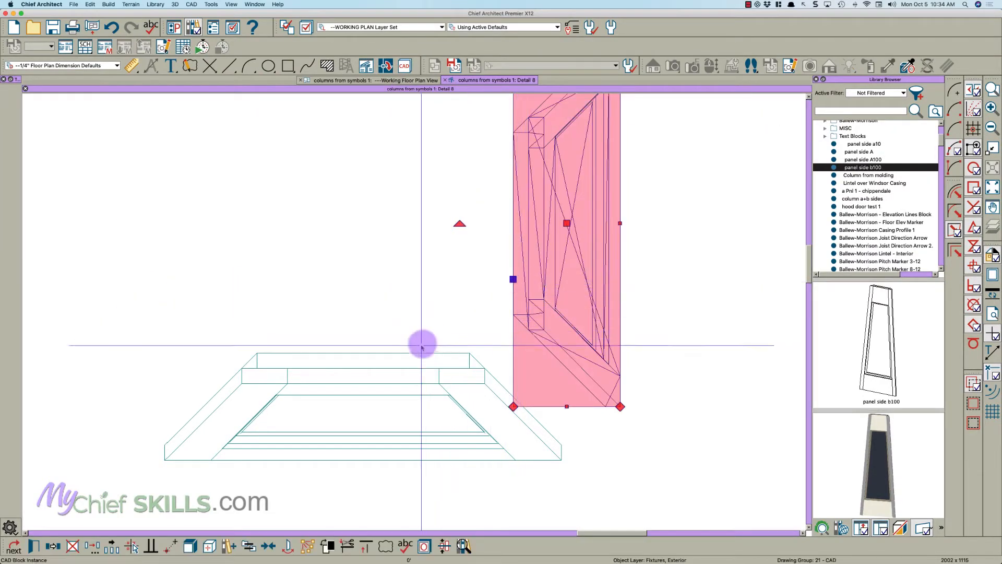
shift+click(396, 369)
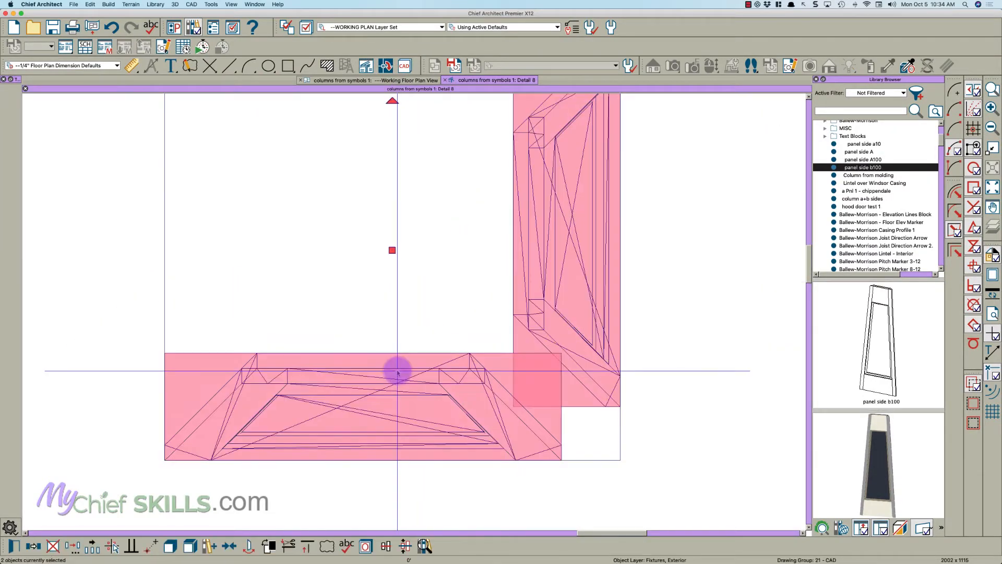
click(189, 546)
key(Escape)
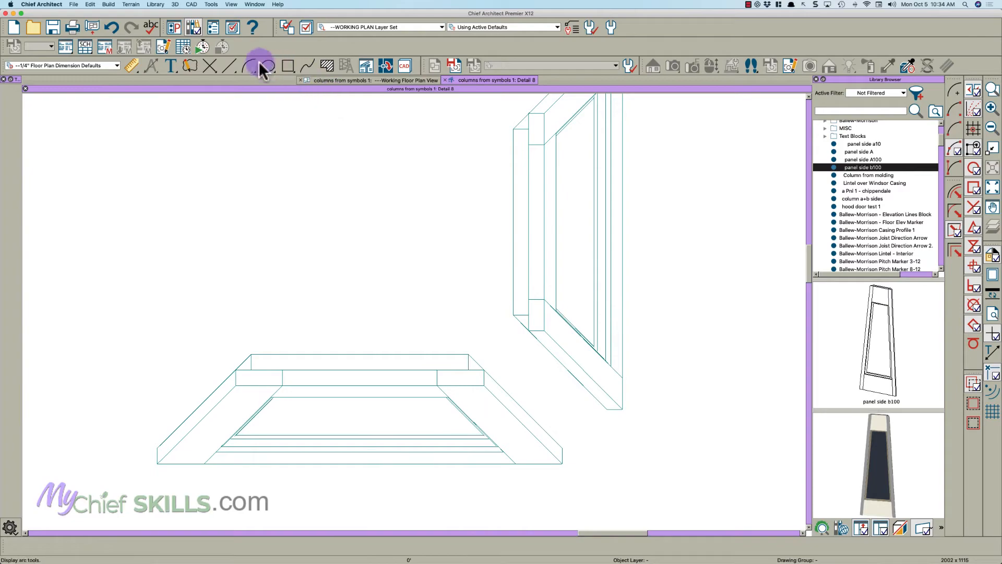
- Mark the matching inner corners with CAD points, one near side B's lower inner end and one at side A's upper right corner
click(209, 68)
scroll(537, 410, up, 3)
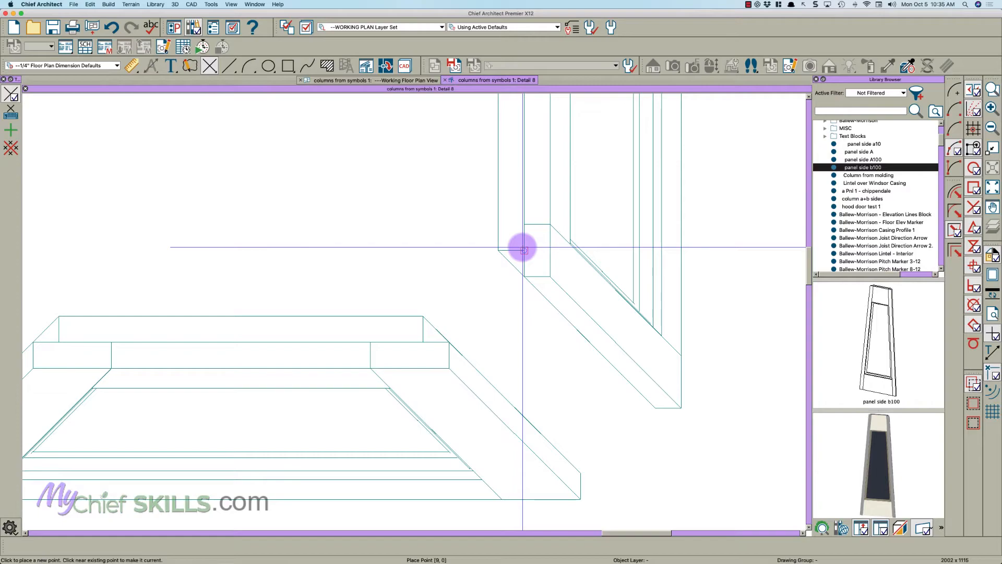
click(524, 249)
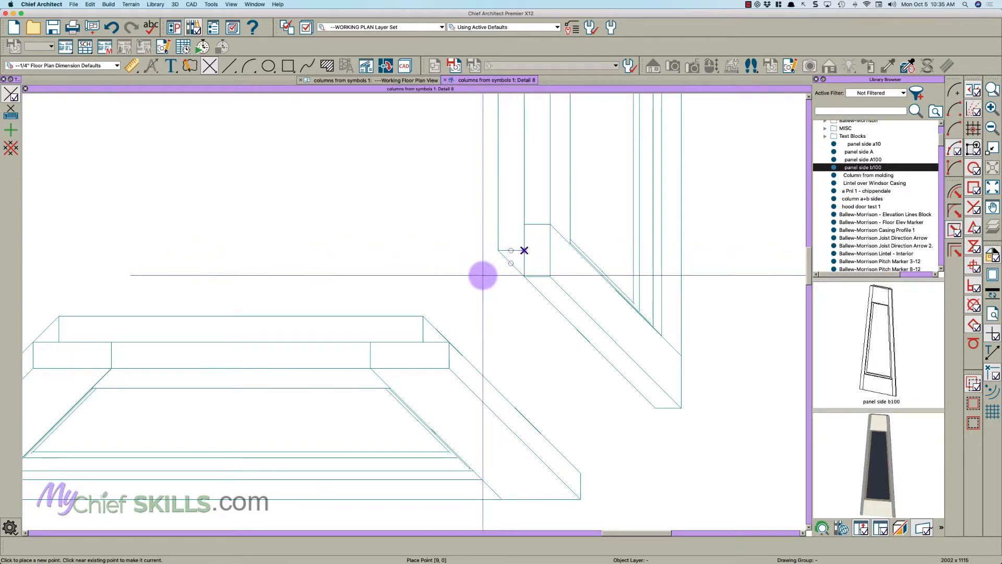
click(423, 316)
key(space)
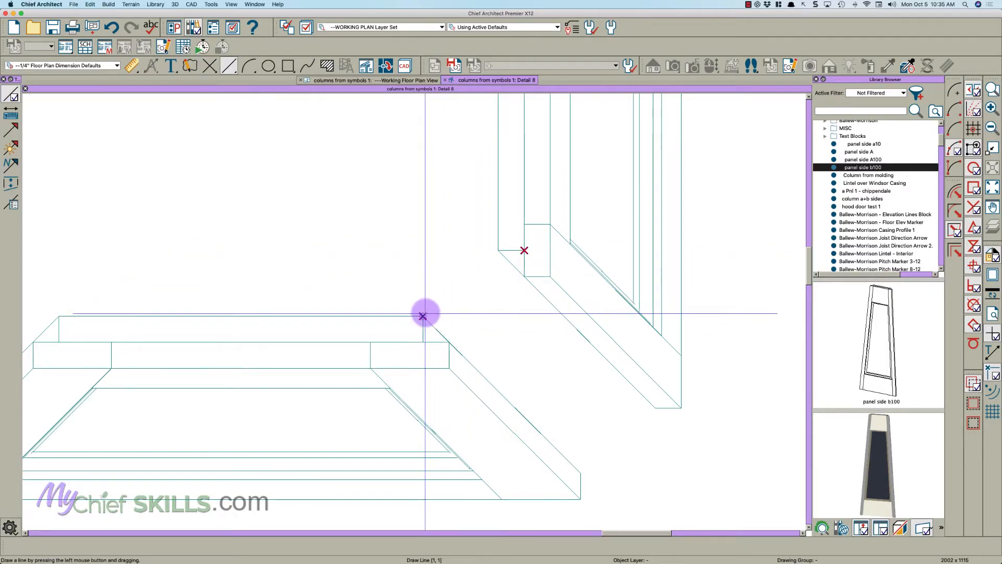
- Draw a line between the two marked corners in the detail and copy it in place into the floor plan
mouse_move(423, 316)
mouse_down()
mouse_move(533, 237)
mouse_move(524, 250)
mouse_up()
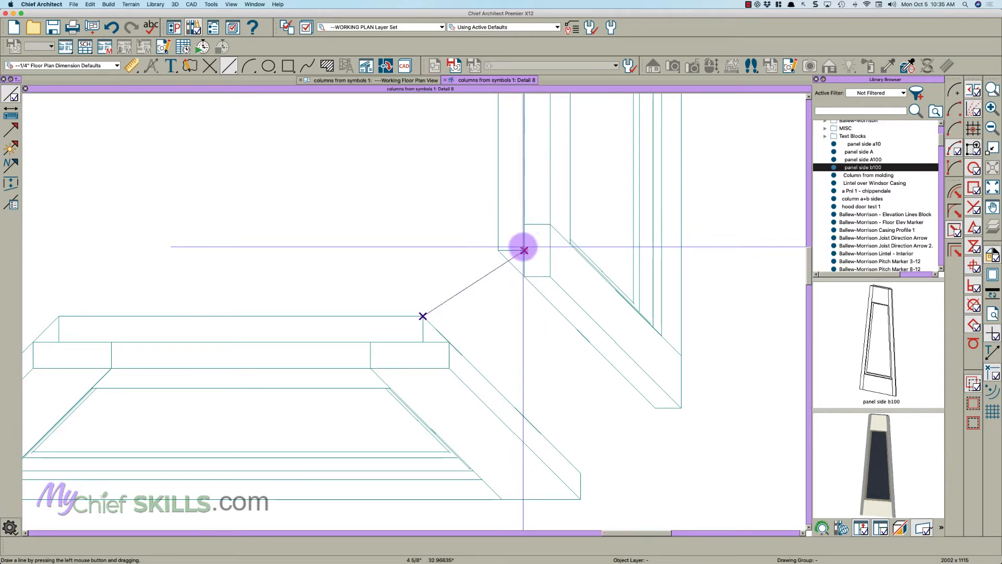
click(484, 282)
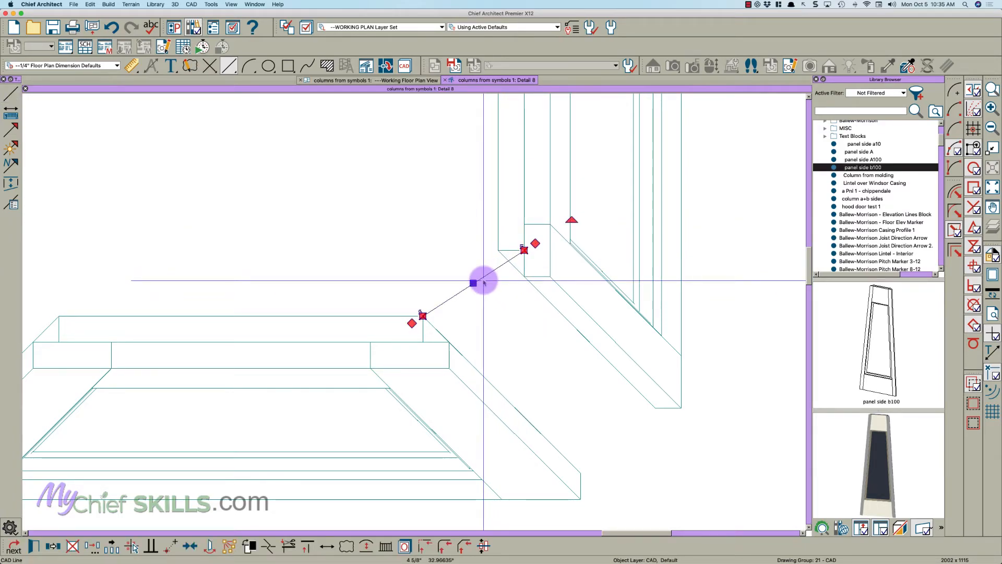
click(408, 80)
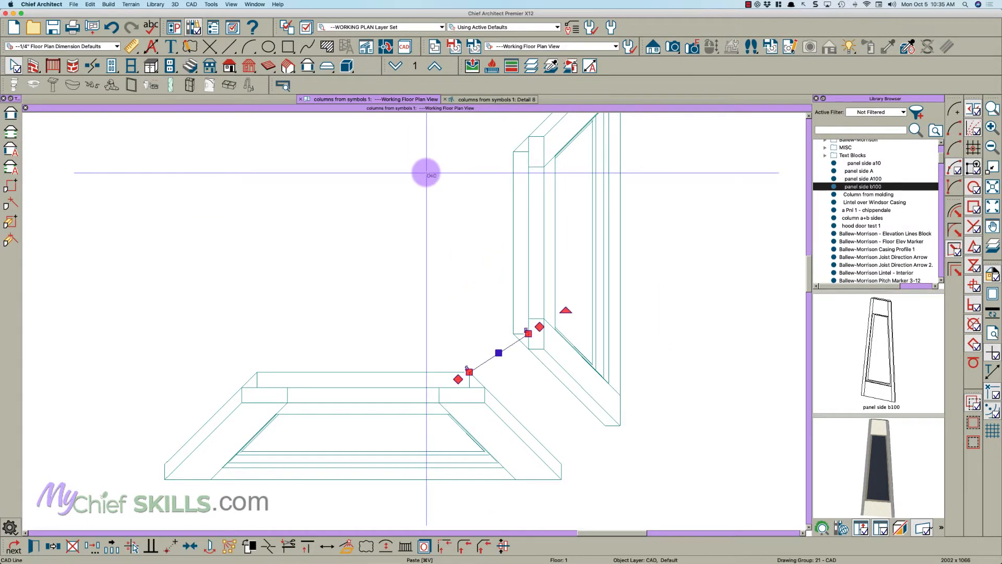
- Move the side B panel point to point along the reference line so its inner corner meets the side A panel's corner
click(536, 277)
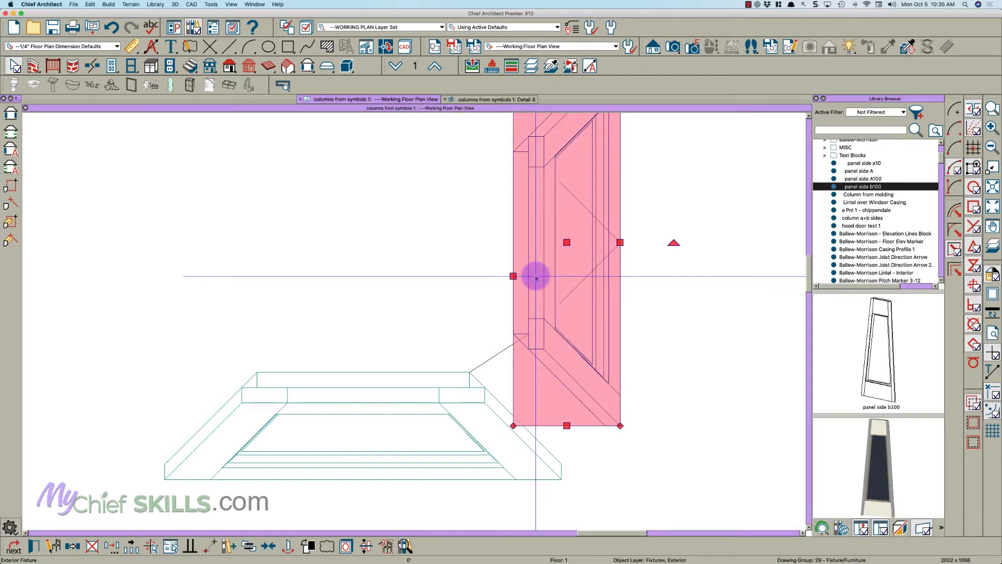
key(p)
click(529, 334)
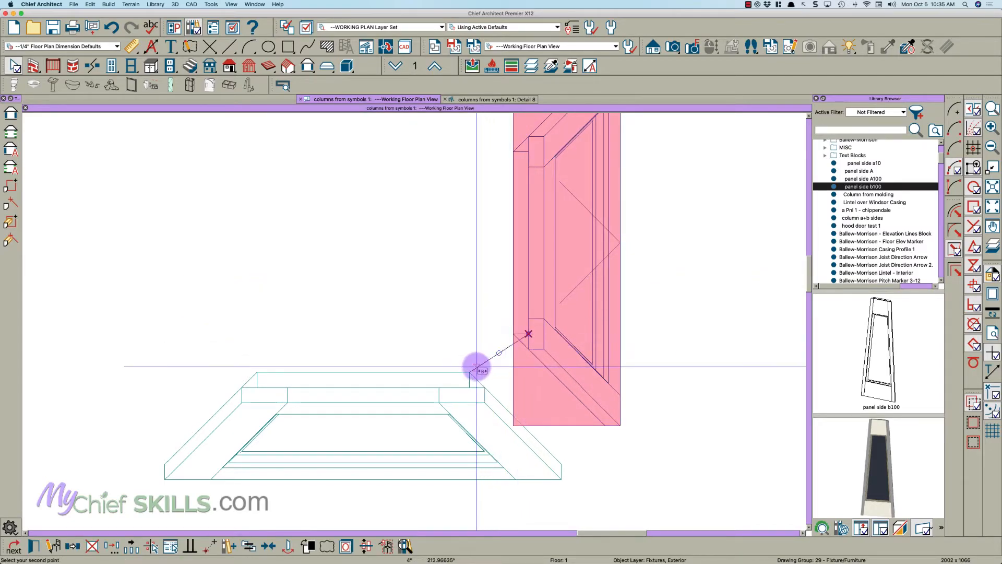
click(471, 368)
key(Escape)
- Delete the diagonal reference line from the floor plan
scroll(423, 358, down, 1)
click(521, 345)
key(Tab)
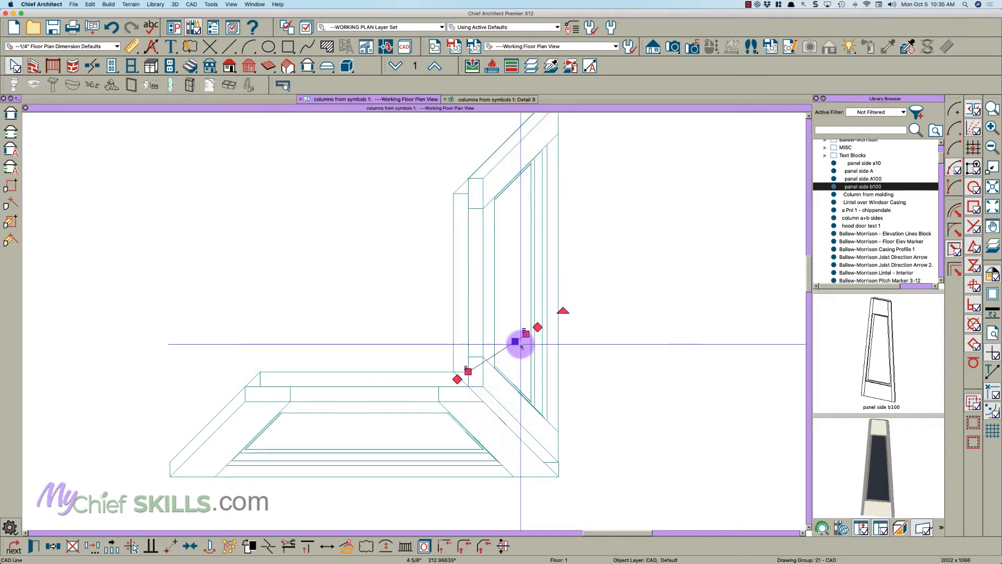
key(Escape)
- Mirror a copy of the side B panel about the side A panel's centerline, and start copying the side A panel
scroll(521, 345, down, 1)
scroll(521, 345, up, 3)
click(515, 318)
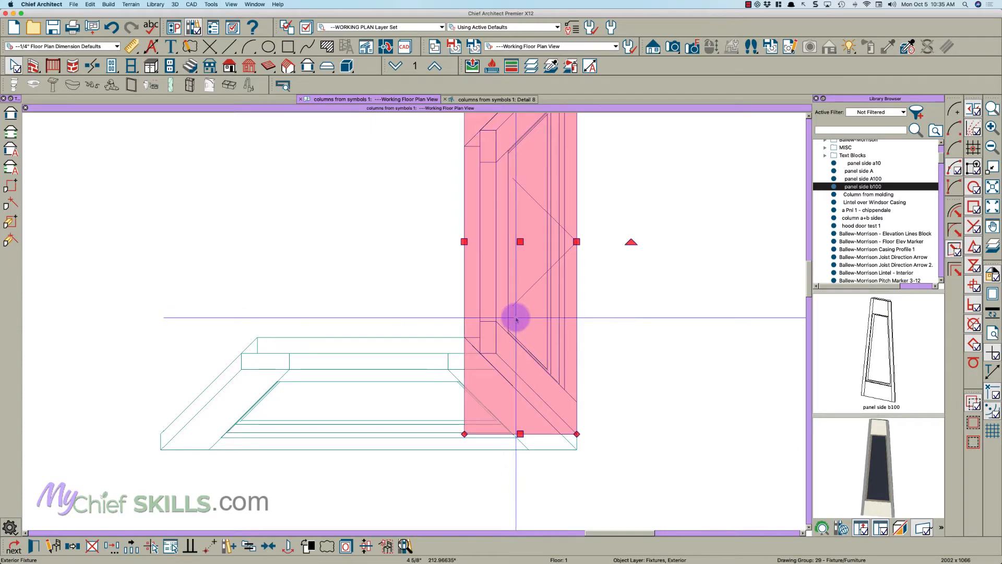
click(72, 545)
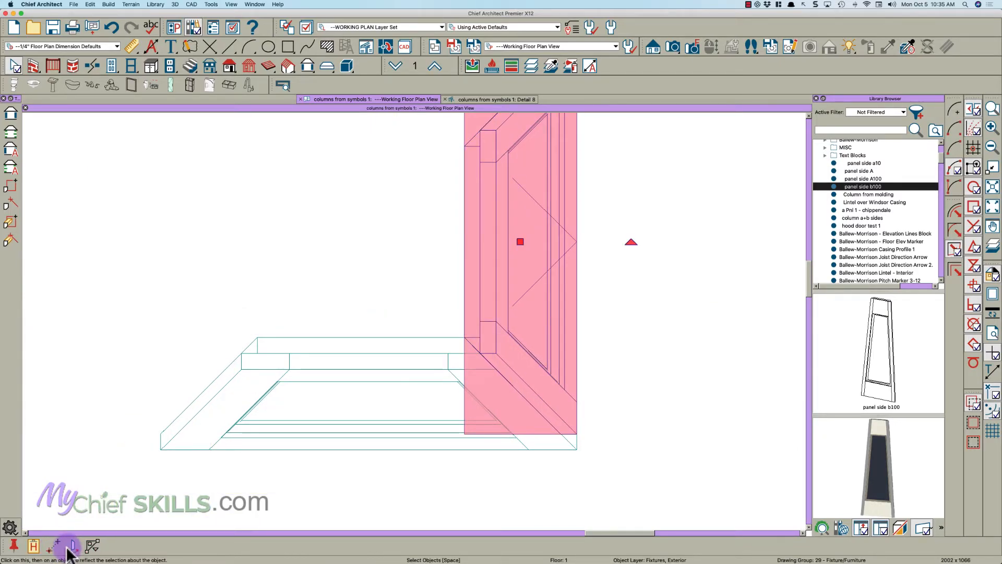
click(366, 367)
scroll(366, 366, down, 4)
click(279, 424)
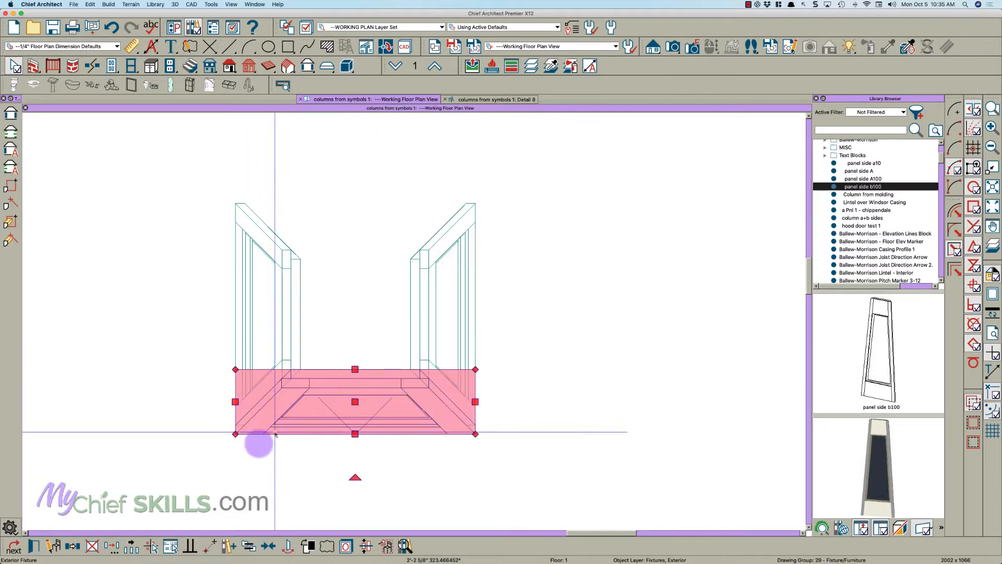
click(72, 545)
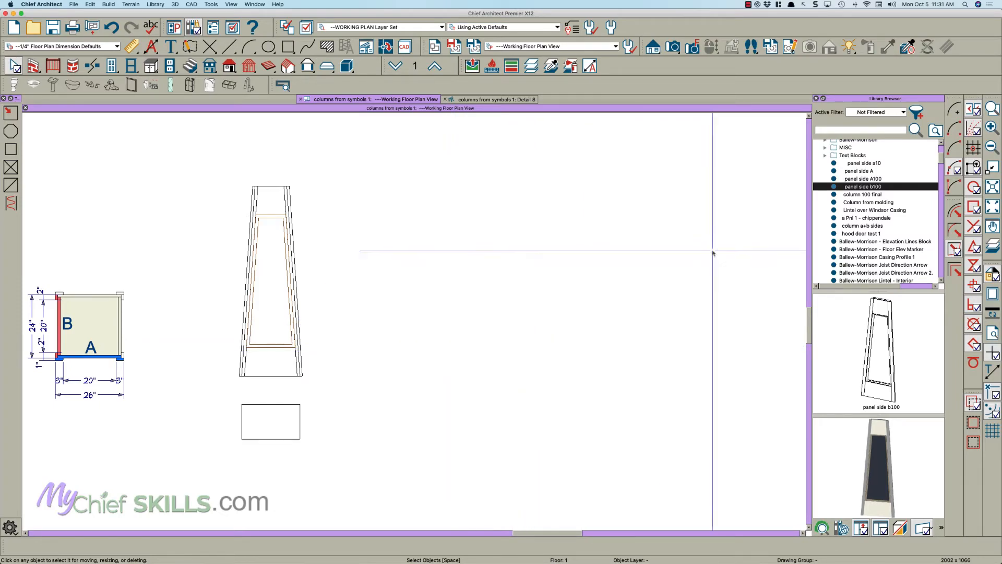
- Place one panel side A100 and one panel side b100 symbol in the empty area beside the panel drawing
click(863, 179)
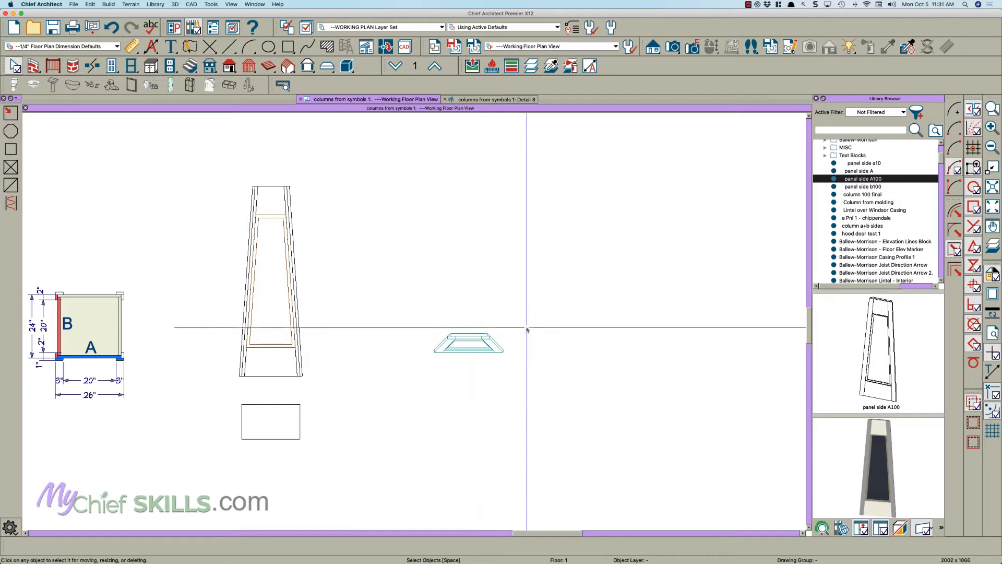
click(863, 186)
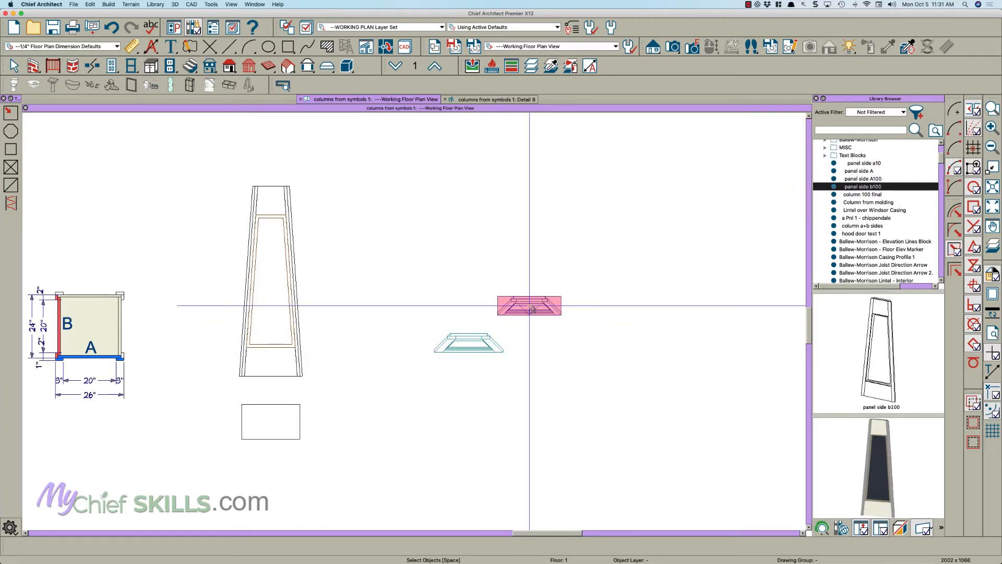
click(531, 309)
scroll(531, 306, up, 2)
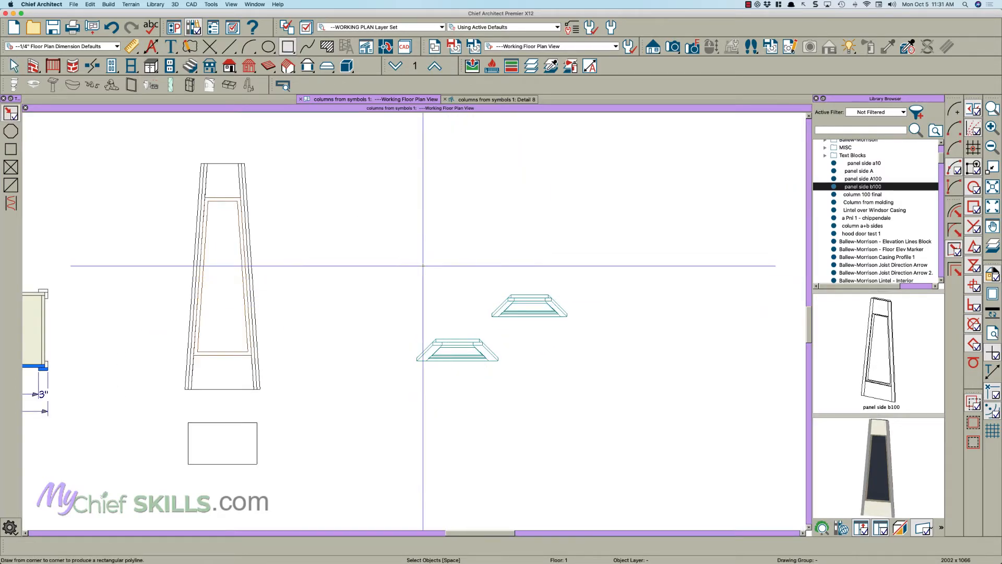
- Draw a 26" by 26" rectangular polyline to the right of the two placed panels
click(286, 47)
drag(574, 416, 669, 325)
key(Tab)
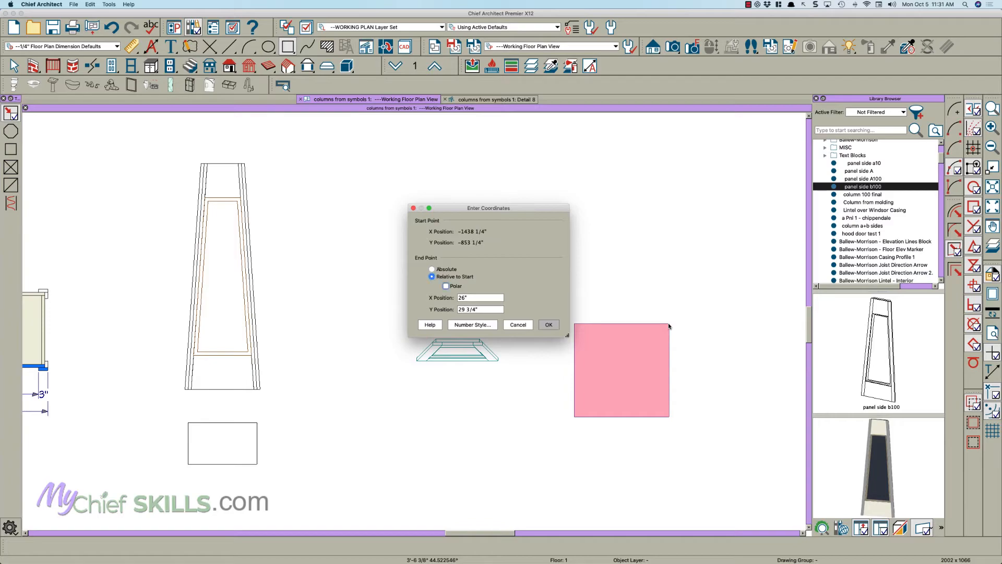
key(Tab)
key(Return)
key(space)
scroll(626, 374, up, 2)
middle_drag(625, 374, 507, 354)
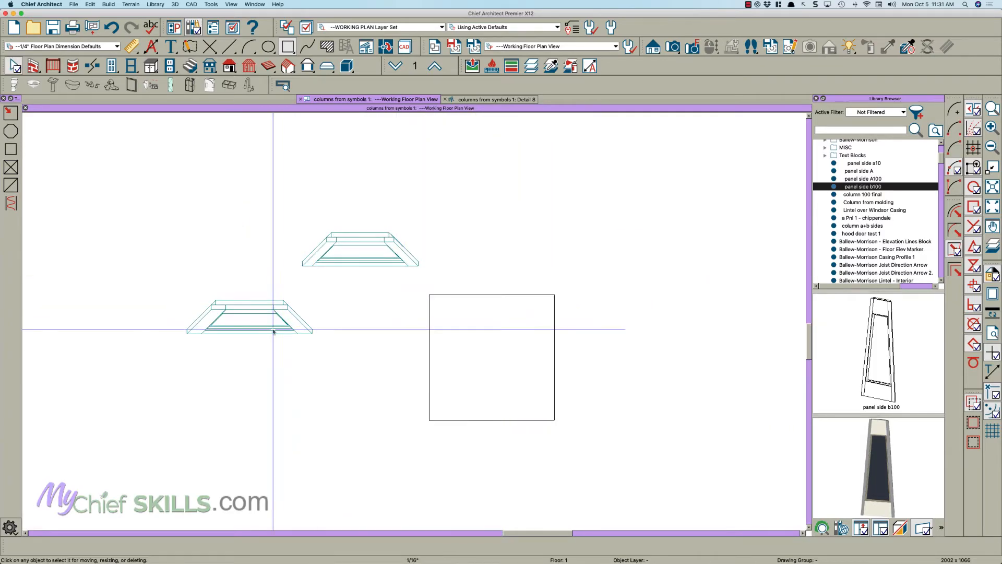
- Center the side A panel on the square and move its outer edge midpoint onto the midpoint of the square's lower edge
click(288, 326)
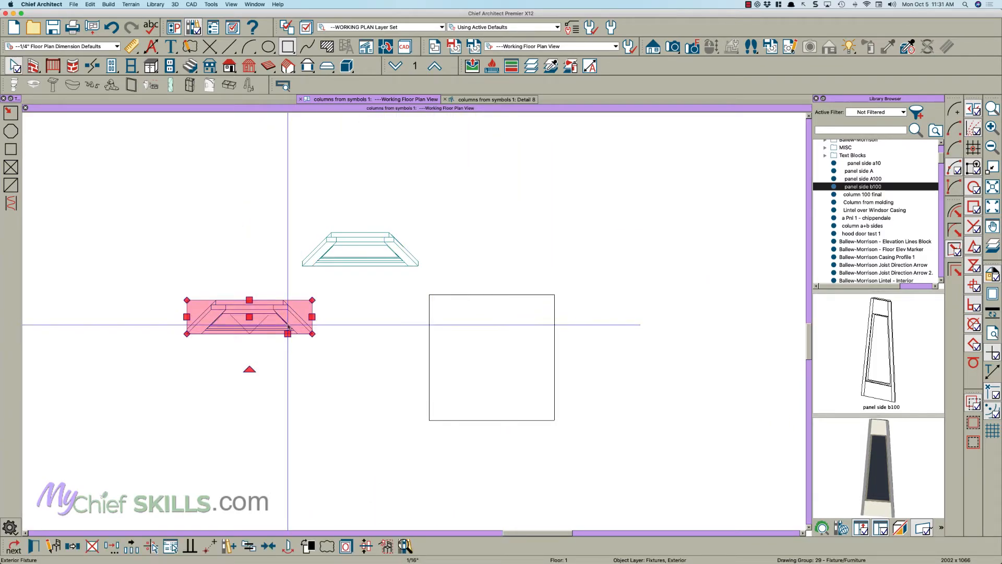
key(c)
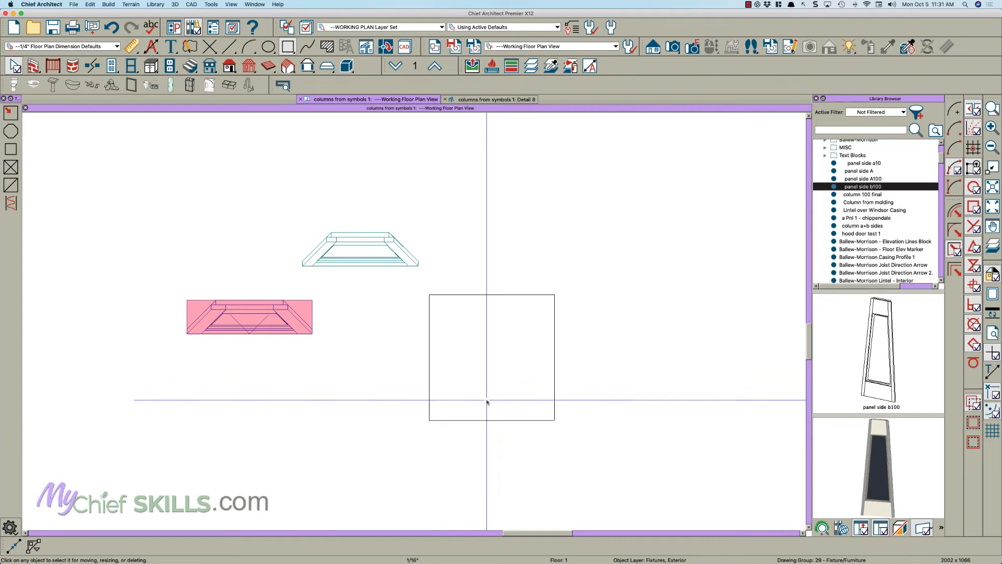
click(488, 420)
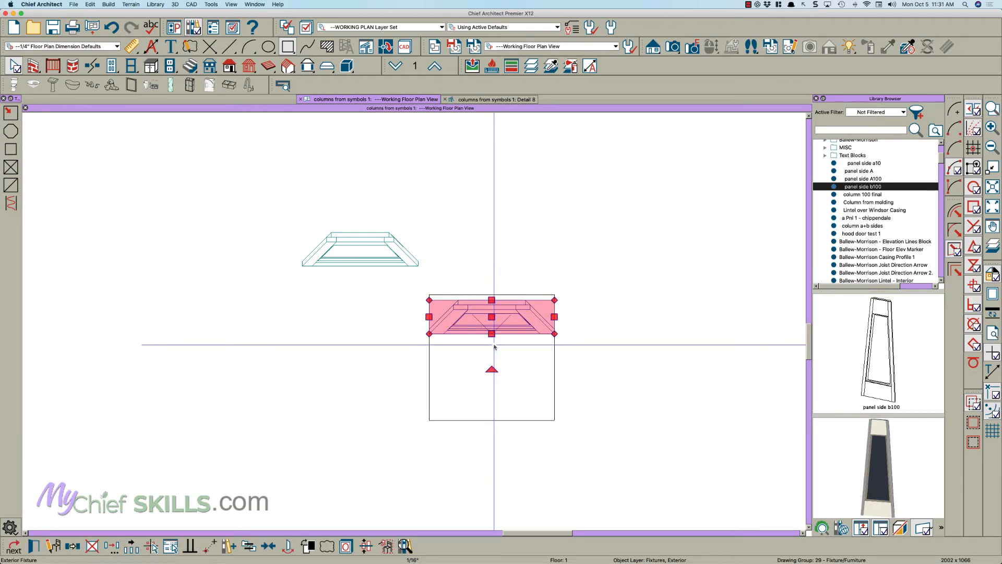
key(2)
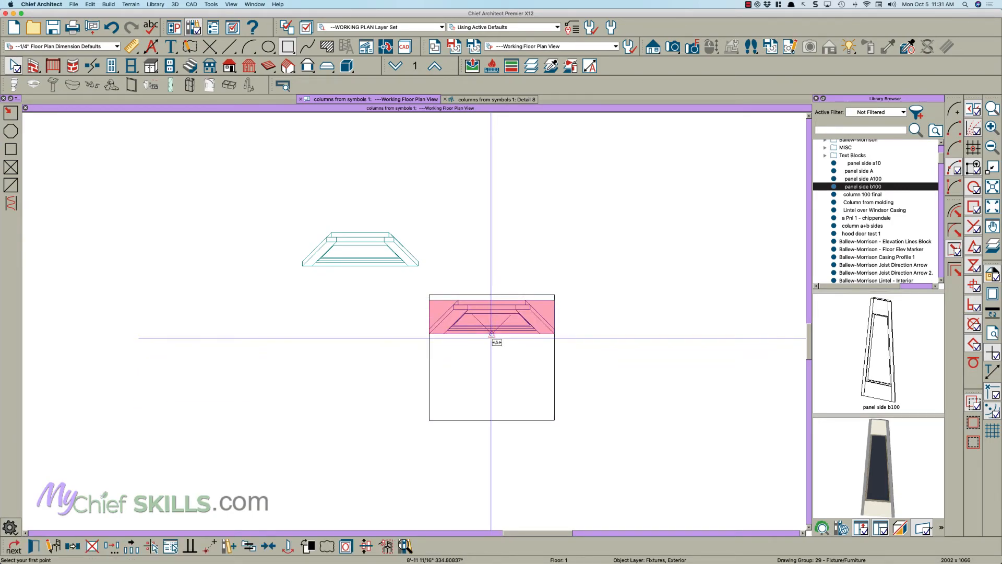
click(492, 334)
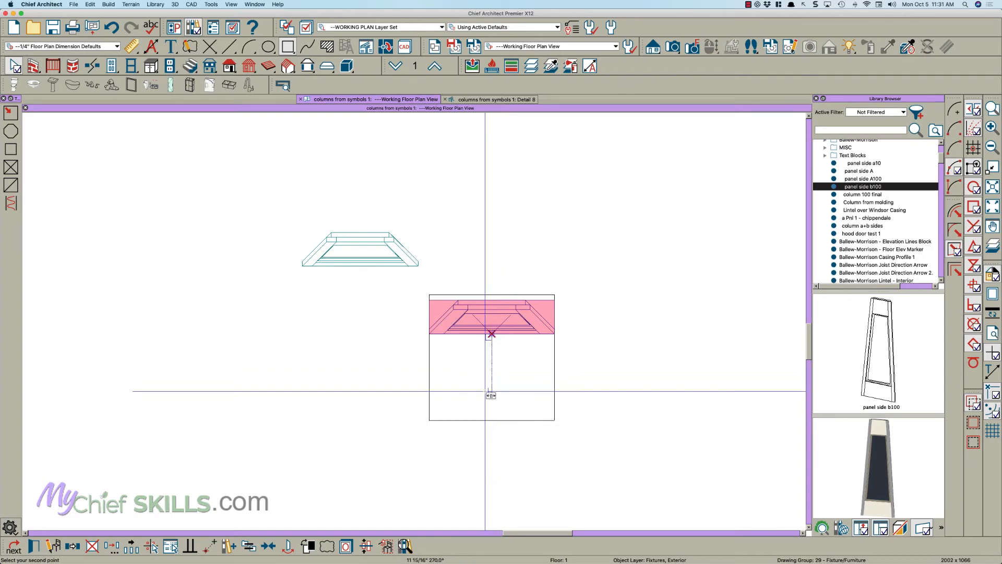
click(491, 420)
- Rotate the side B panel 90° to face right and move its outer edge midpoint onto the midpoint of the square's right edge
click(361, 239)
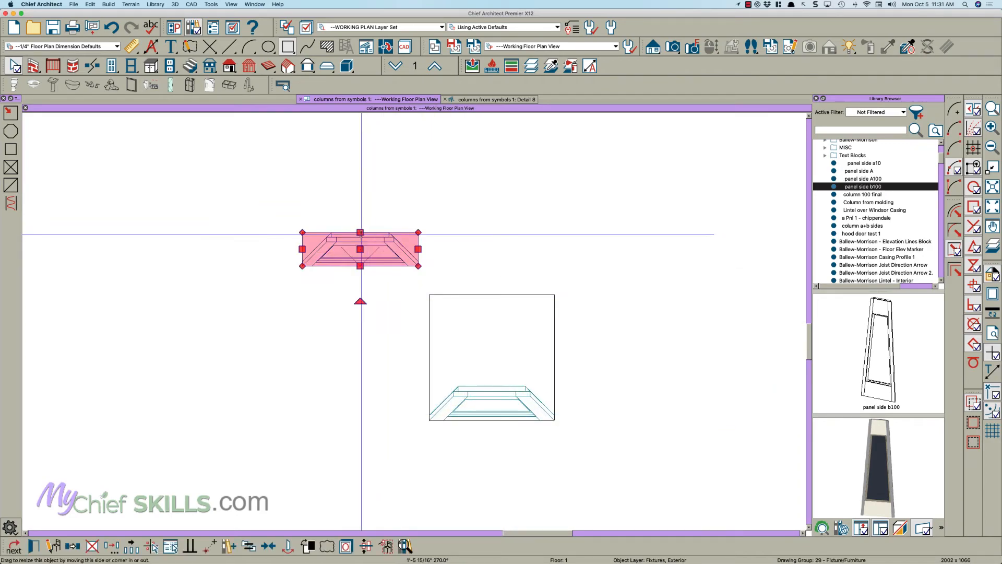
drag(358, 299, 398, 248)
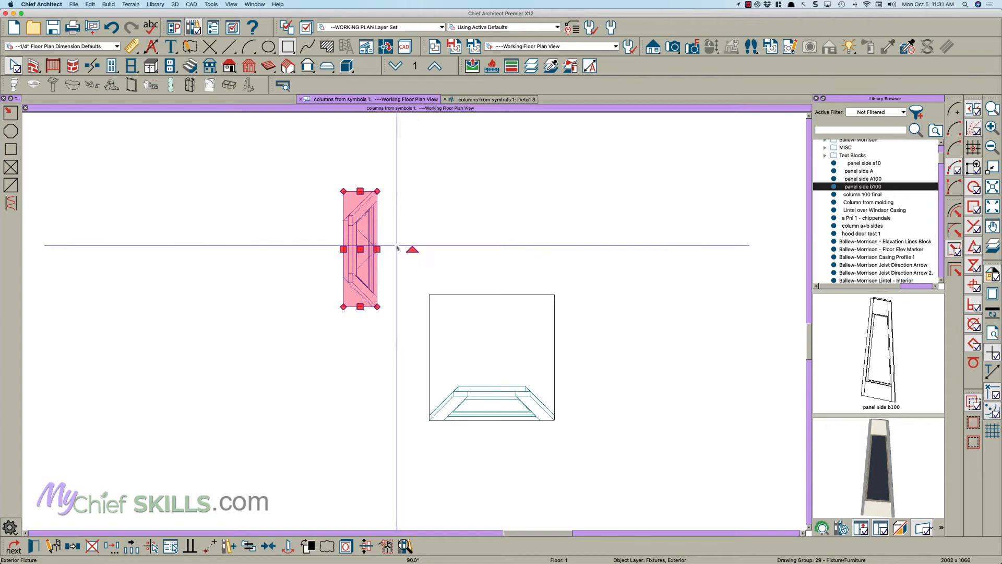
click(378, 249)
click(555, 359)
key(Escape)
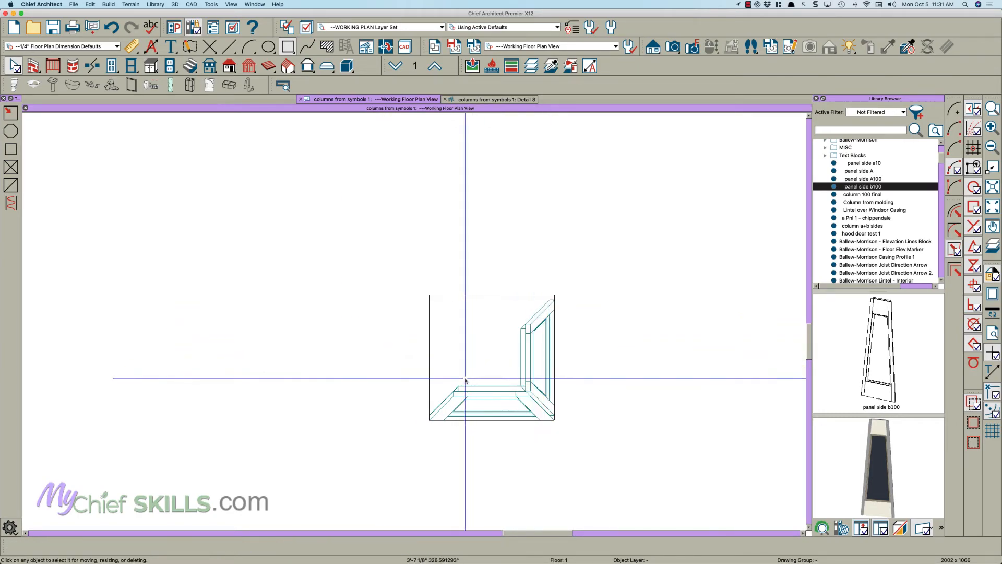
- Reflect a copy of the side B panel to the square's left edge and of the side A panel to its upper edge
click(532, 367)
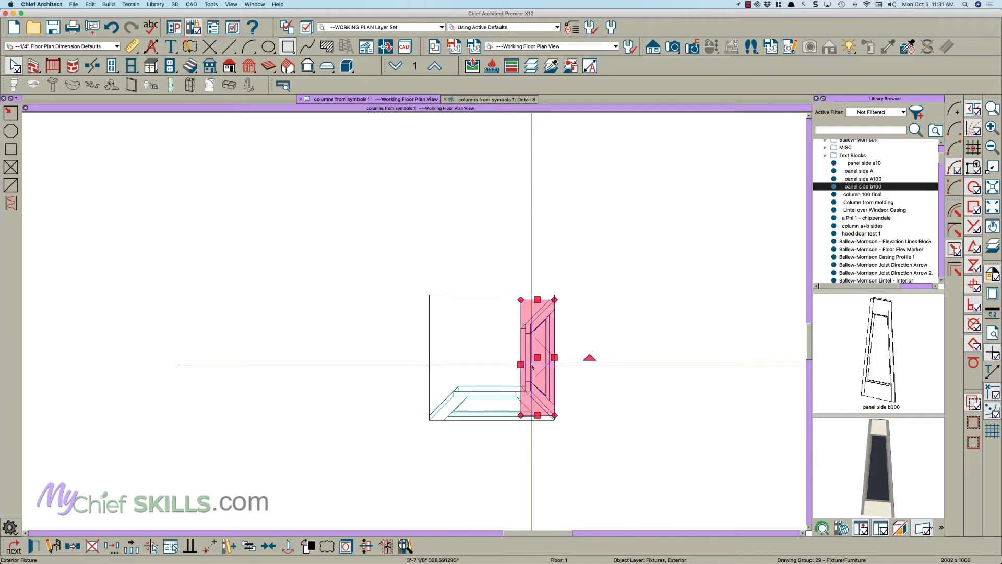
drag(532, 367, 536, 367)
key(r)
click(489, 406)
key(Escape)
click(493, 399)
drag(493, 401, 454, 360)
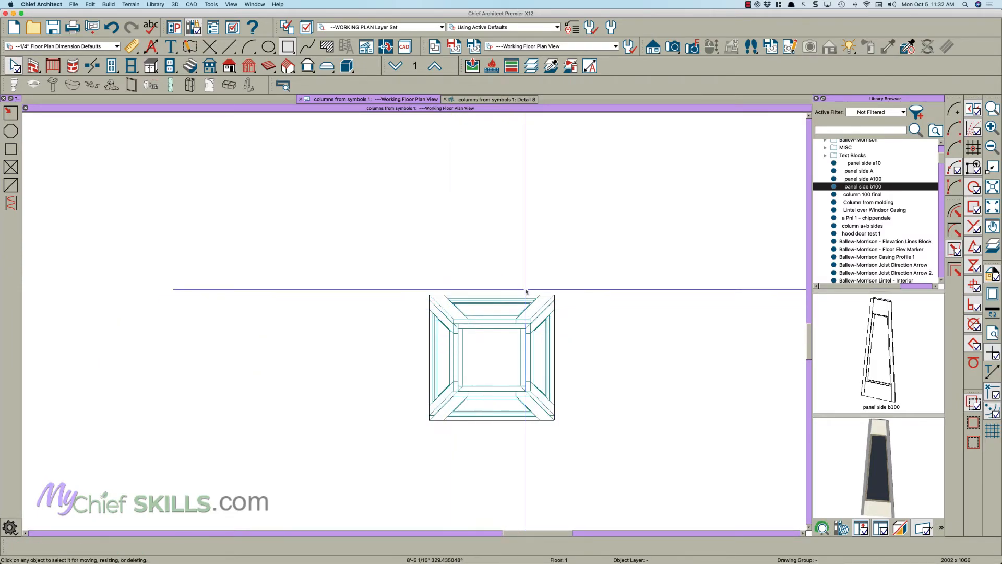
click(555, 308)
key(Escape)
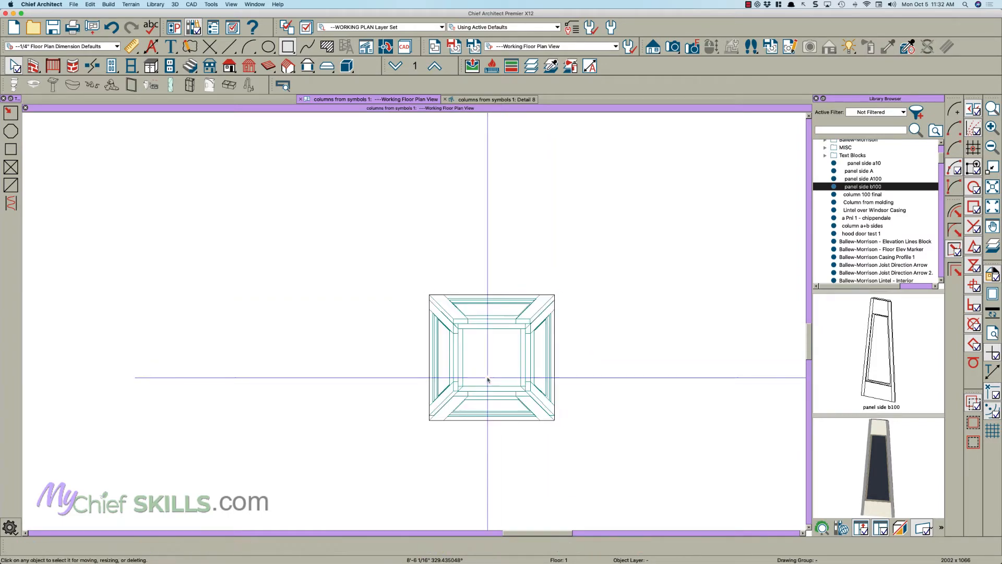
- Create a perspective full overview of the assembled column and show its open top
scroll(429, 286, down, 2)
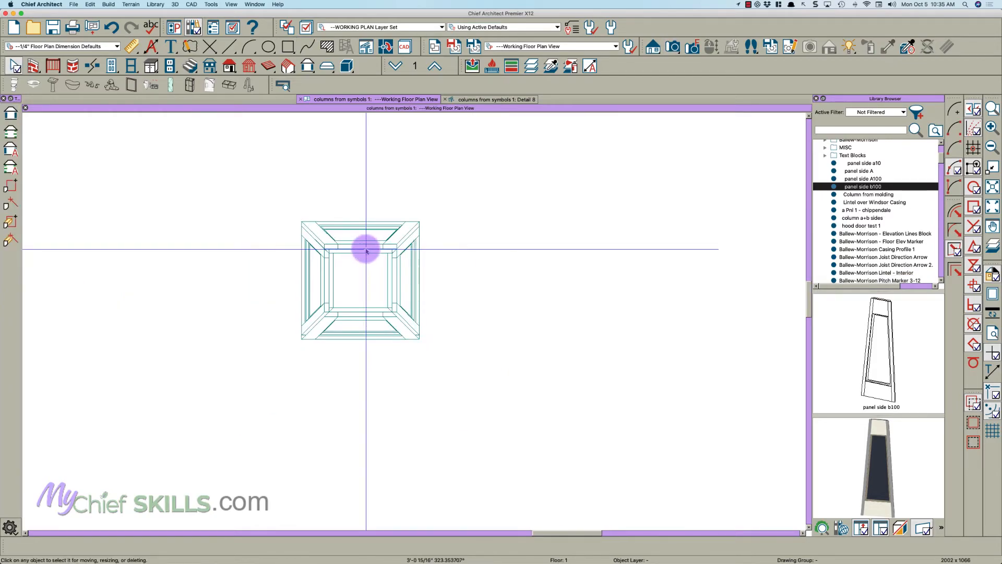
scroll(365, 248, down, 2)
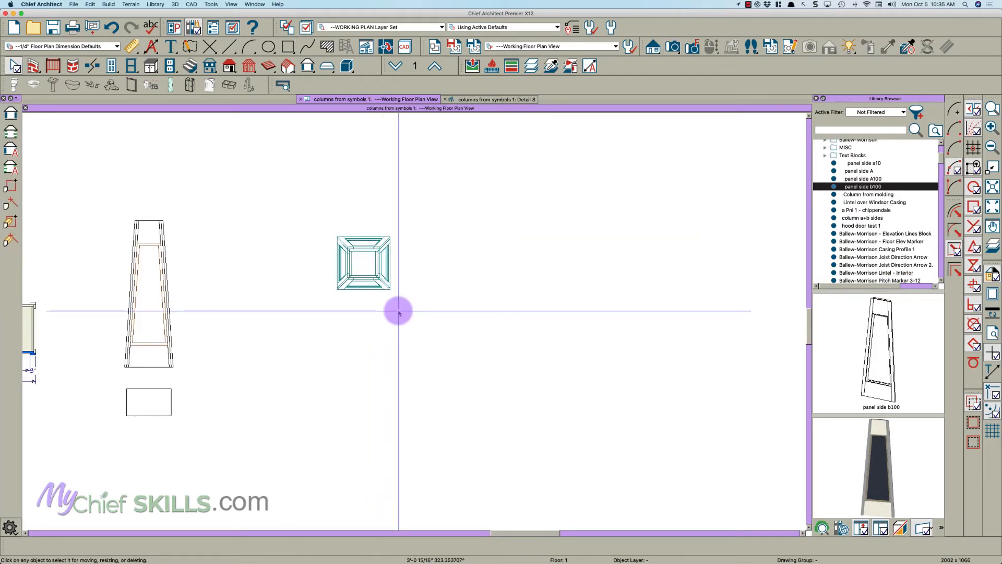
key(shift+3)
drag(441, 318, 485, 426)
scroll(552, 244, up, 3)
key(space)
scroll(483, 287, up, 5)
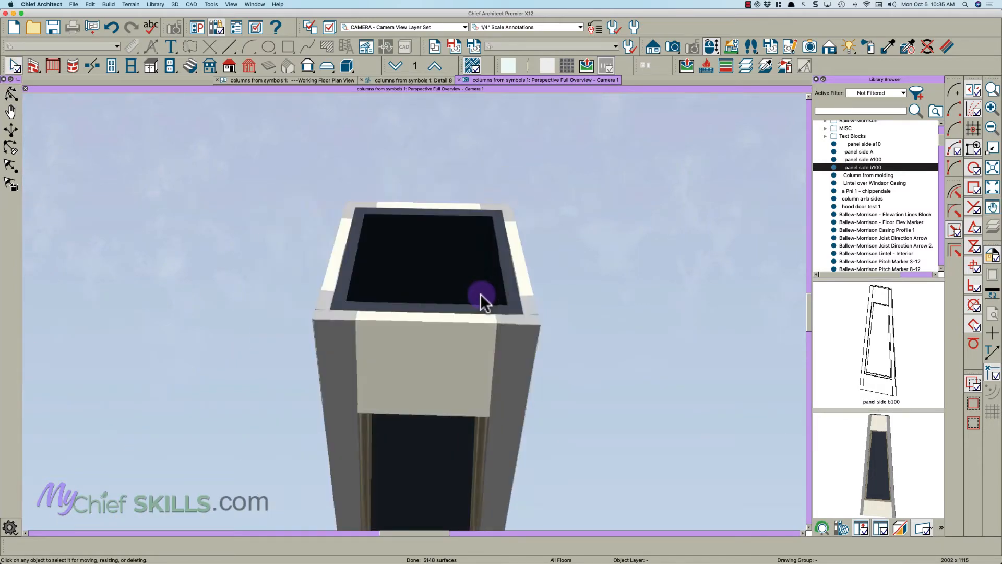
- Convert the four column panels to a single symbol named column 100 final, added to the library with advanced options shown
click(503, 286)
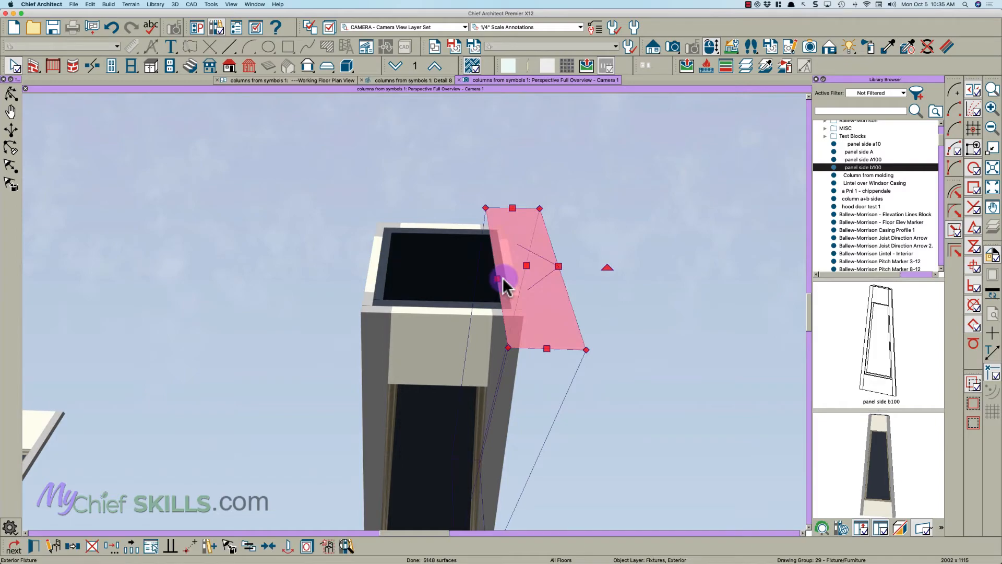
shift+click(463, 228)
shift+click(381, 263)
shift+click(429, 307)
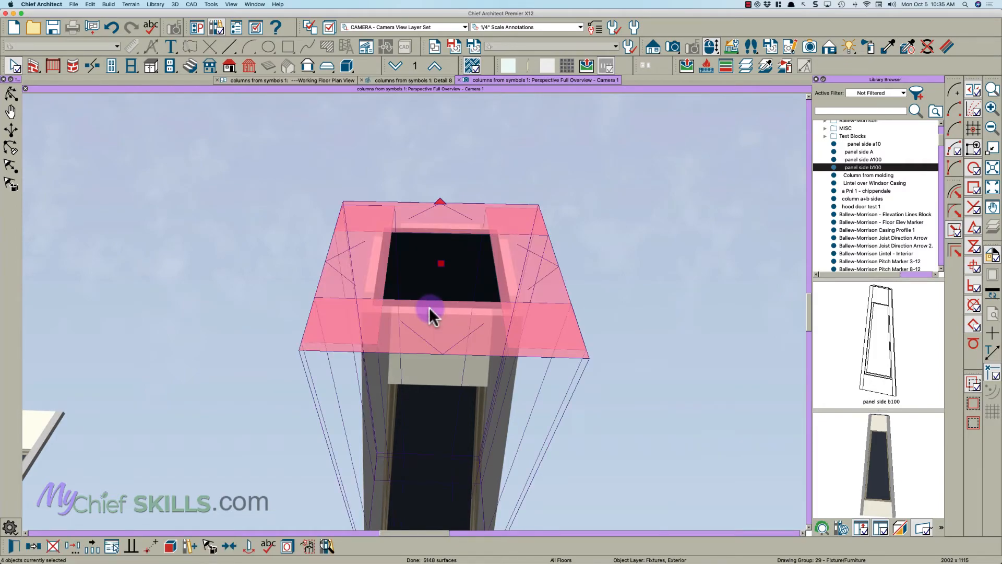
click(306, 546)
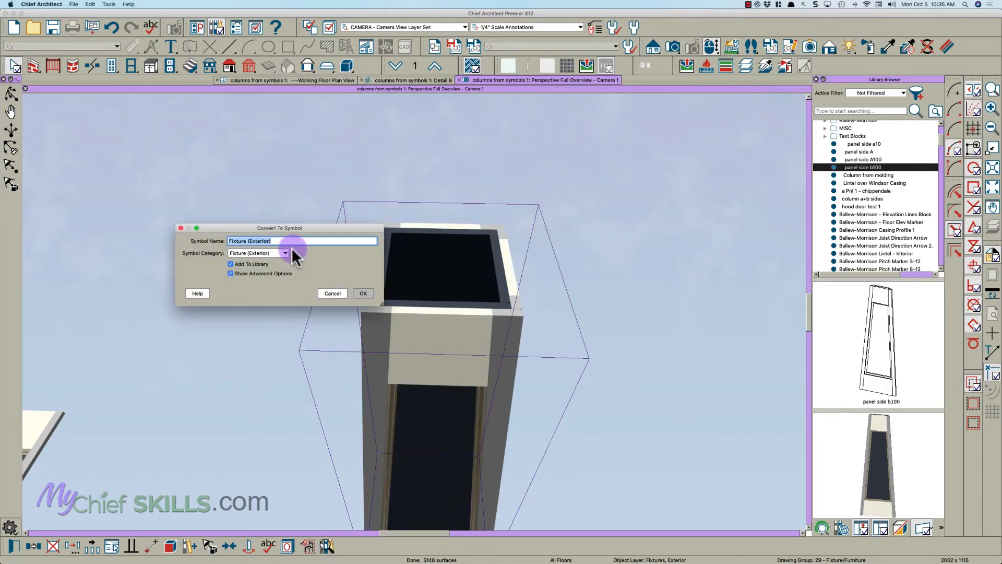
key(BackSpace)
text(column 100 final)
click(362, 293)
double_click(425, 268)
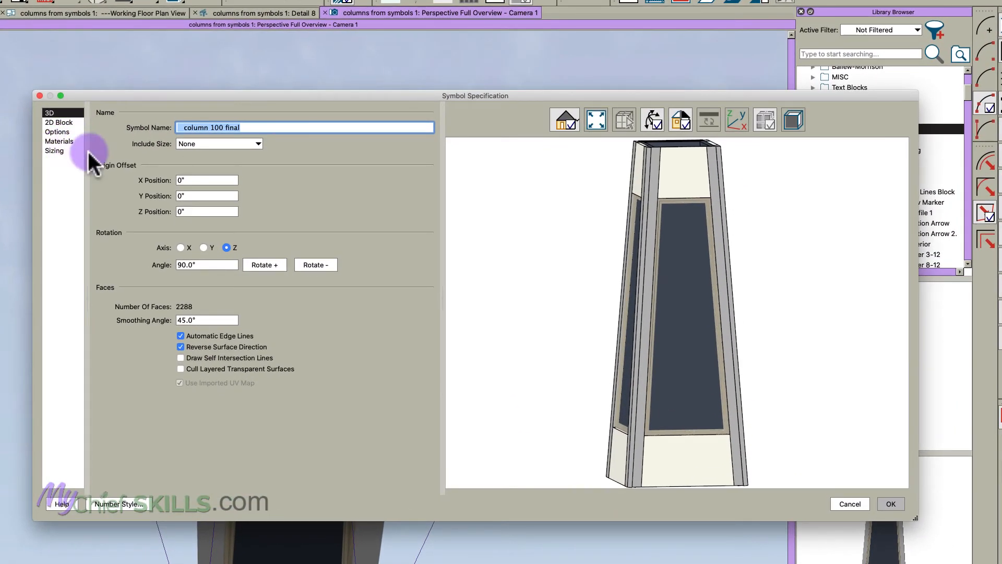
- In the symbol's sizing, enable a width stretch plane at X = 0" and a depth stretch plane at Y = -13"
click(73, 151)
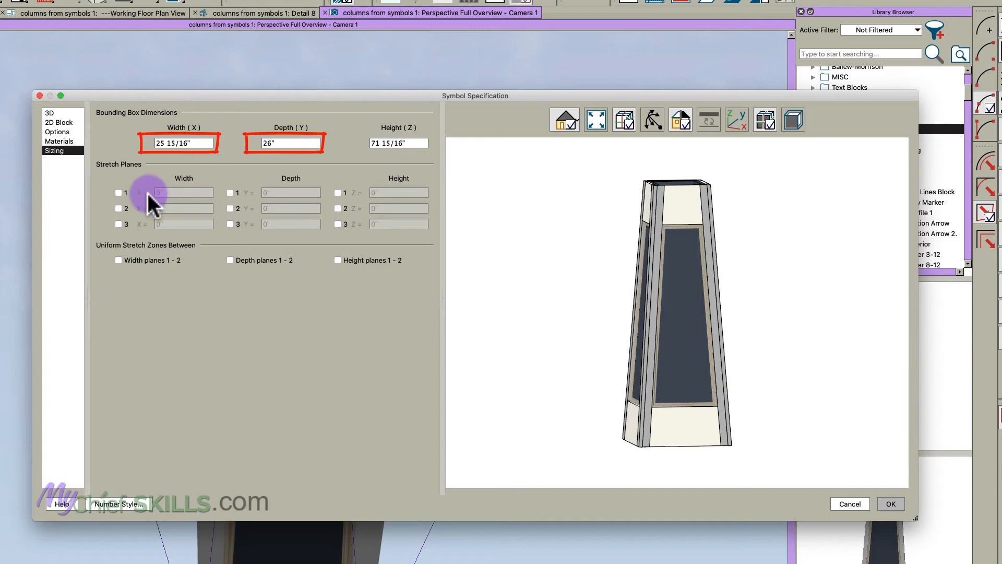
click(287, 143)
drag(288, 143, 120, 136)
click(196, 143)
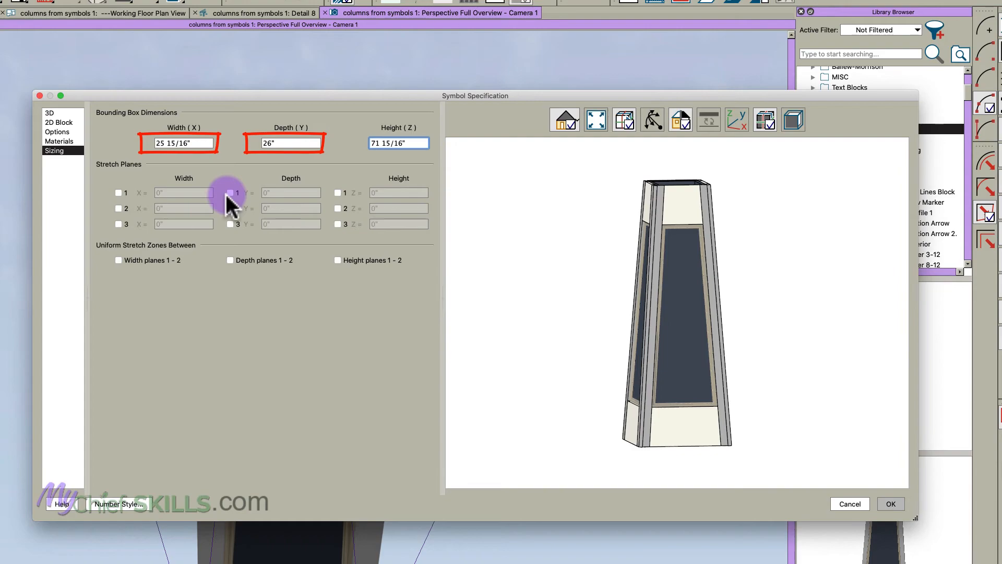
drag(415, 143, 319, 139)
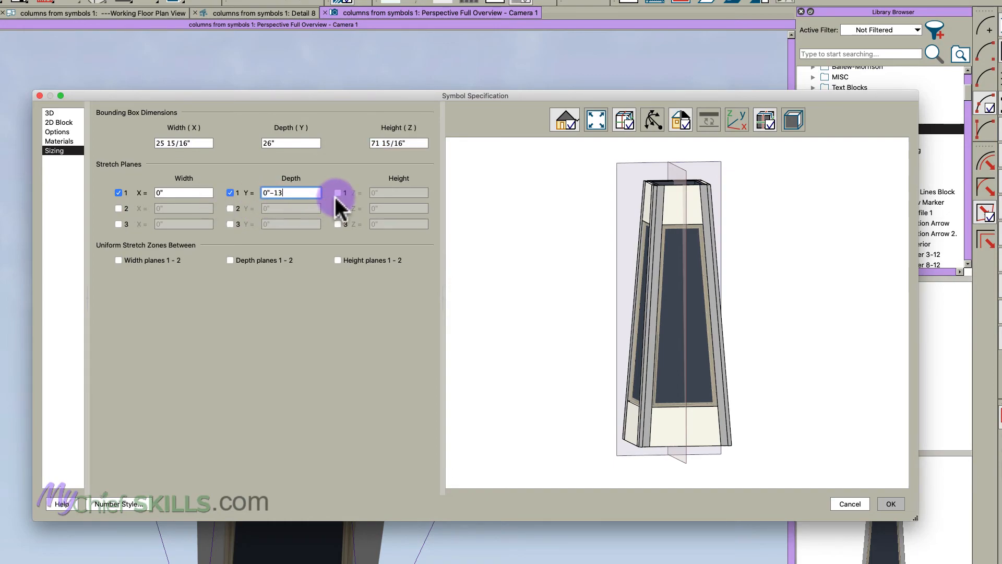
key(Tab)
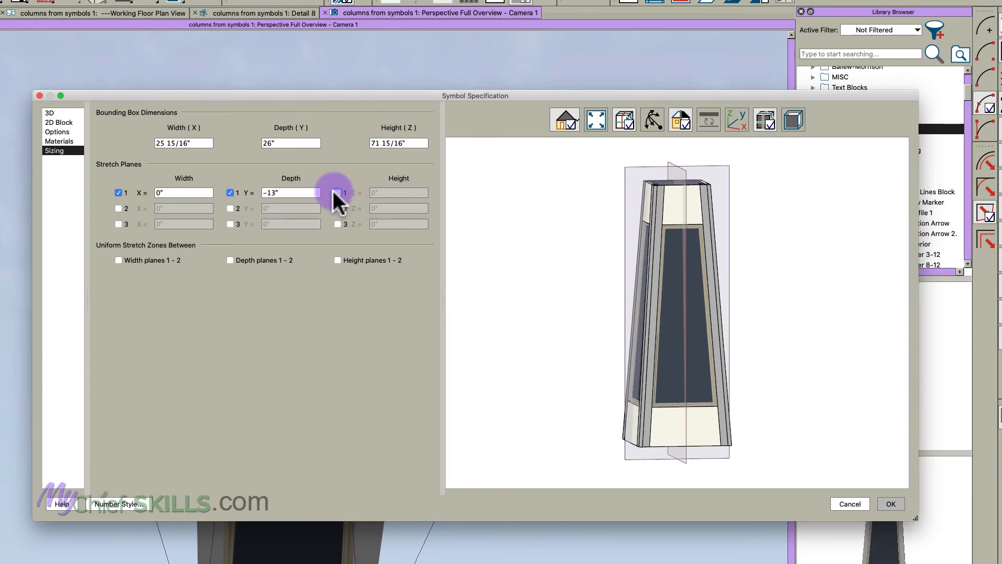
- Add height stretch planes at 0" and 72" with a uniform stretch zone between them, and accept the symbol specification
click(337, 193)
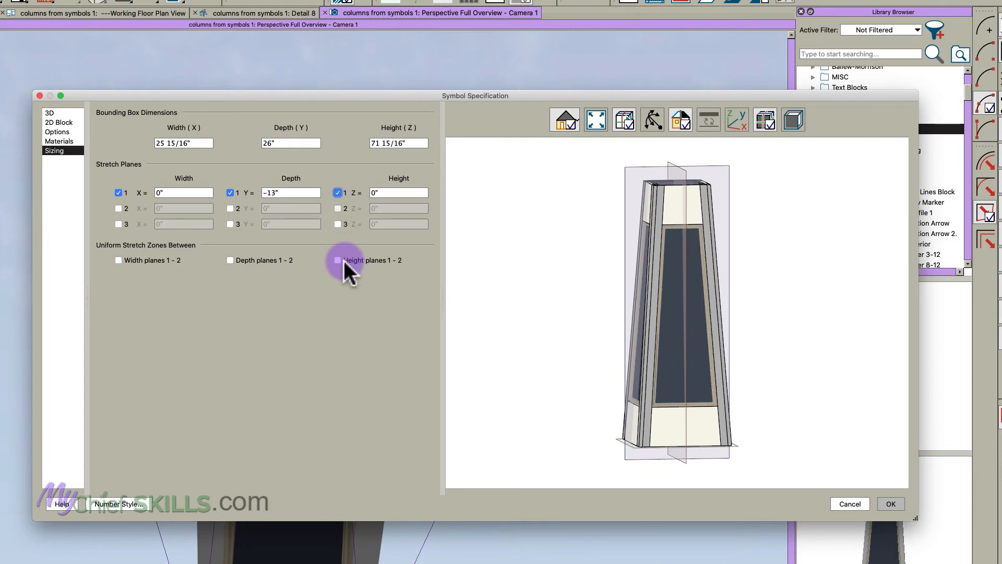
click(337, 260)
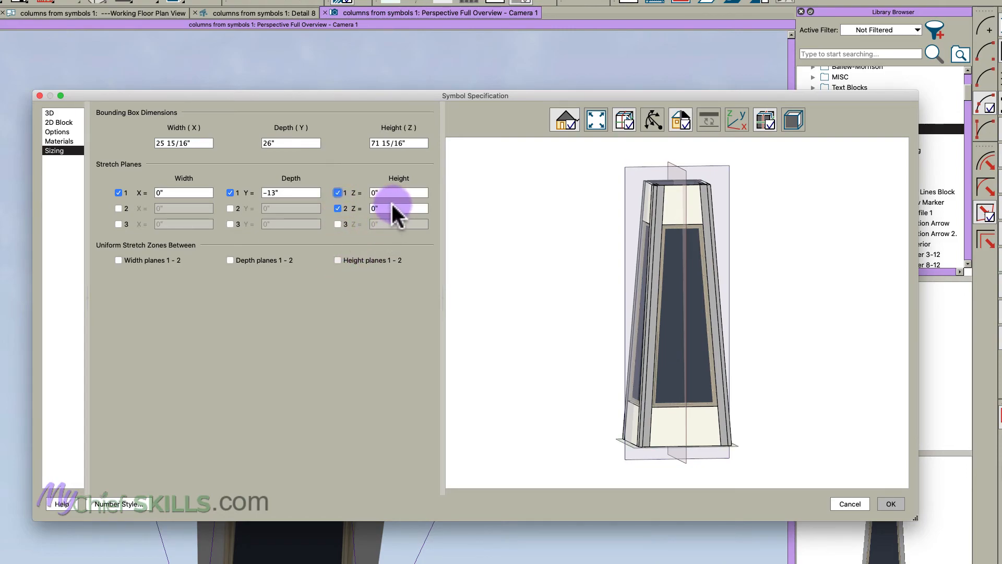
click(401, 208)
text(72)
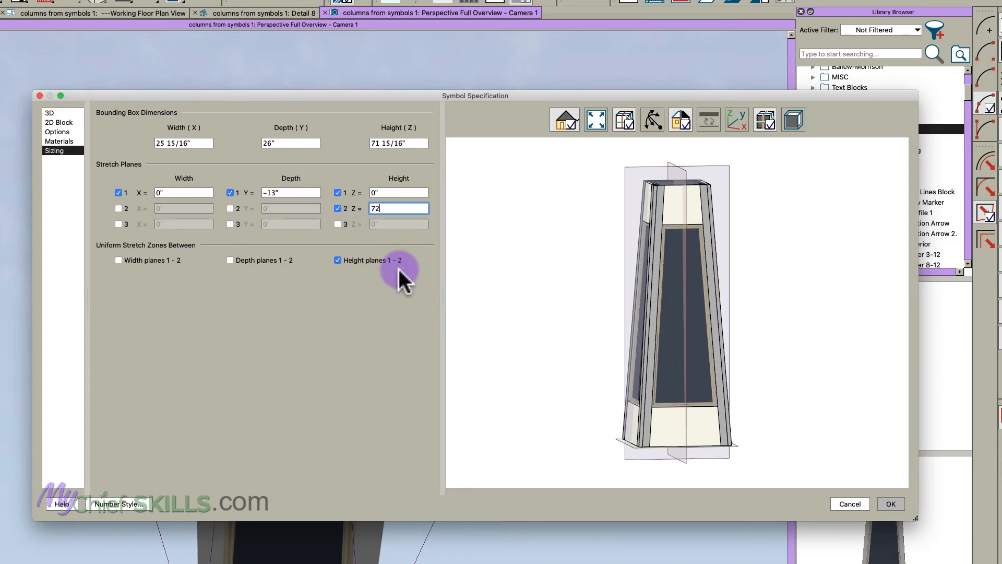
key(Tab)
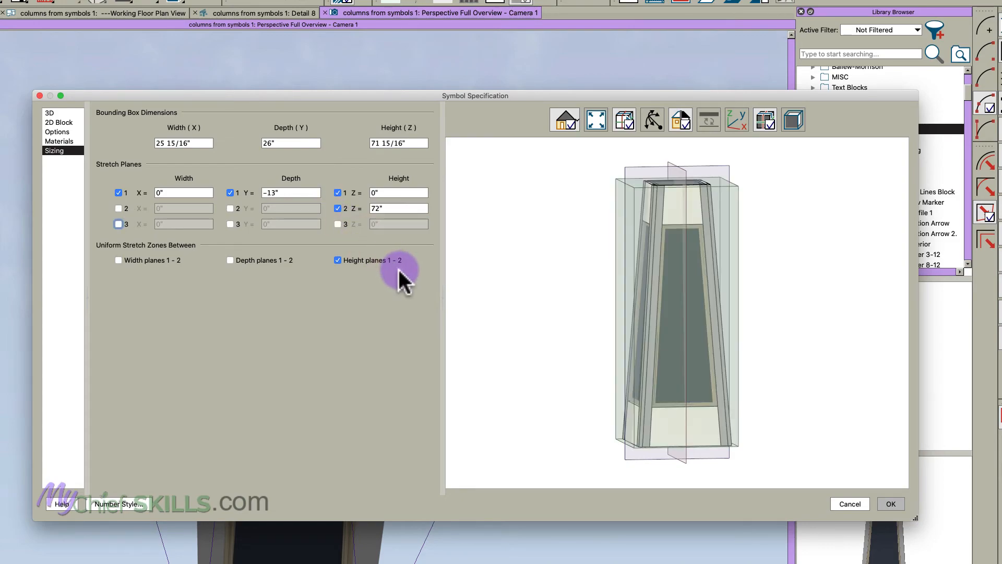
click(890, 503)
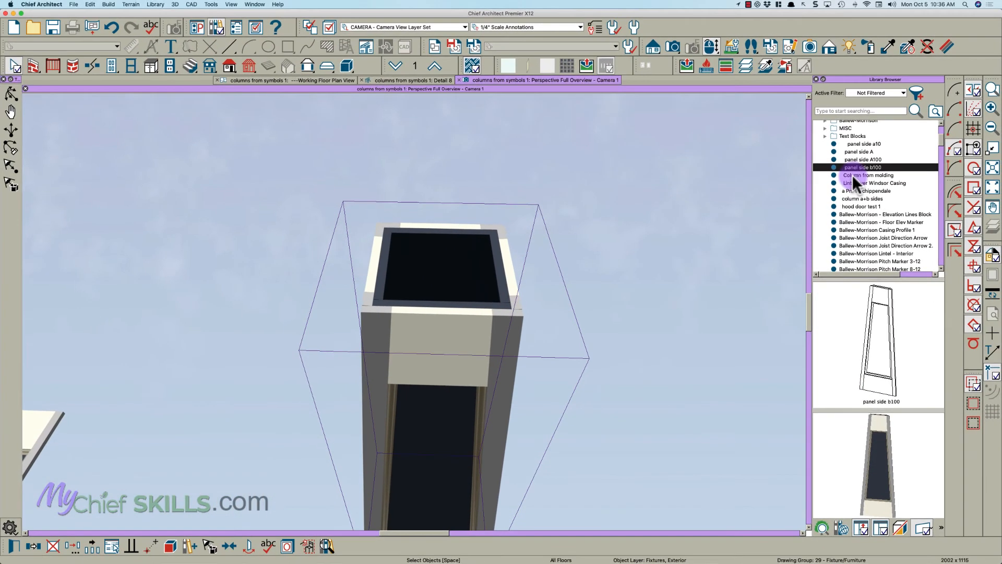
- Place the column 100 final library symbol in the floor plan, well to the right of the assembled panels
click(852, 174)
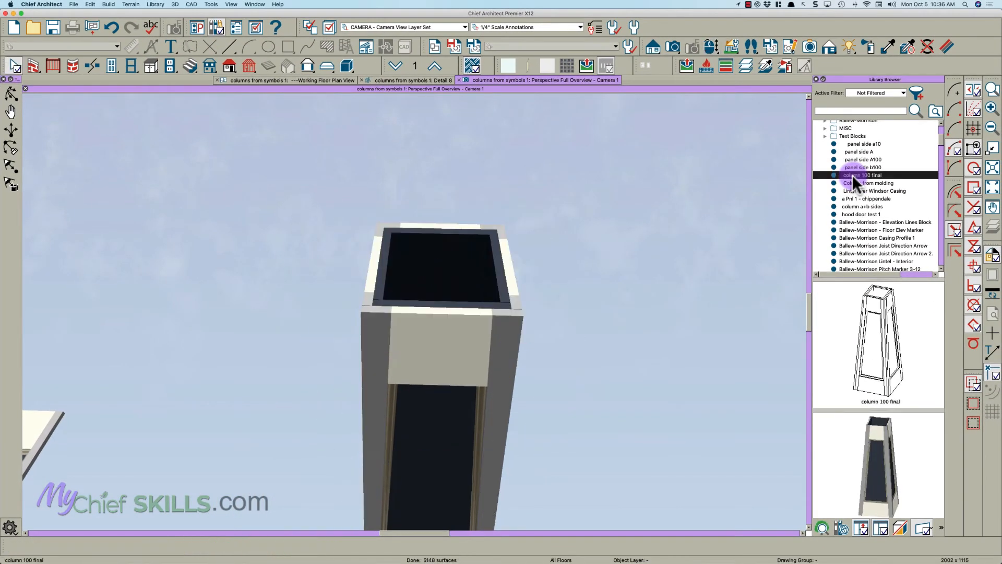
click(305, 80)
scroll(611, 296, down, 5)
click(587, 282)
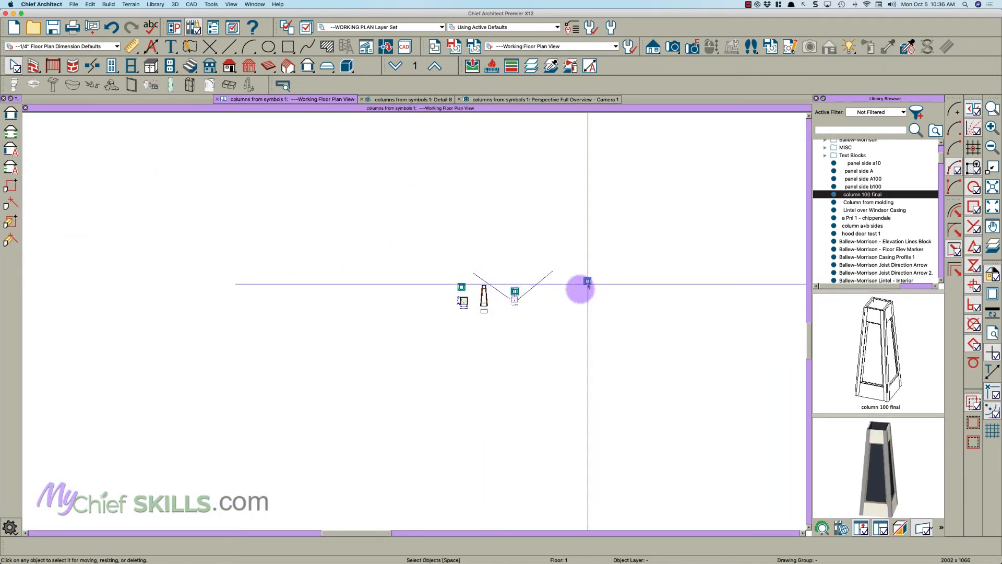
- Move the perspective camera and its focal point to the newly placed column, and view that column in 3D
click(514, 290)
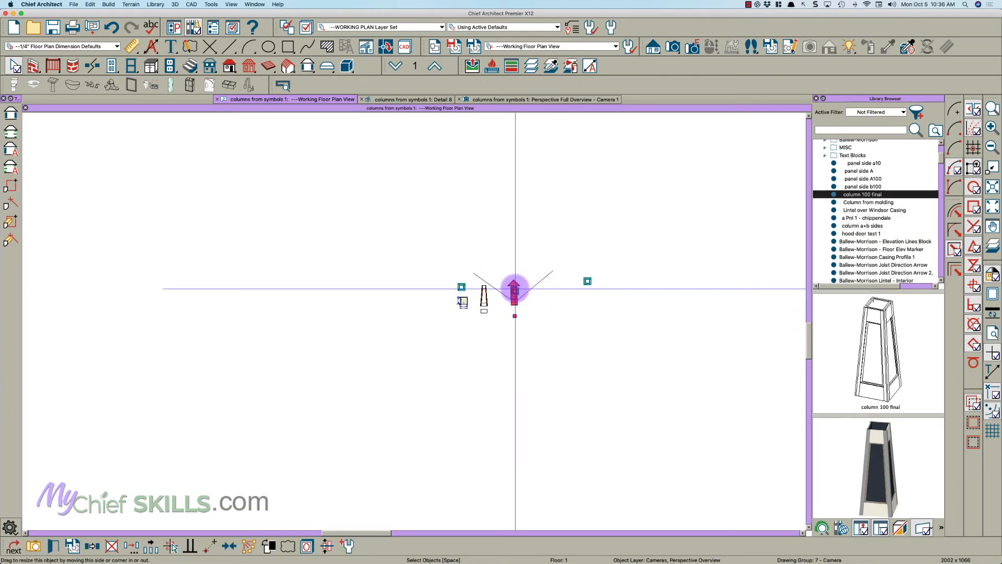
scroll(514, 289, up, 3)
drag(514, 291, 778, 259)
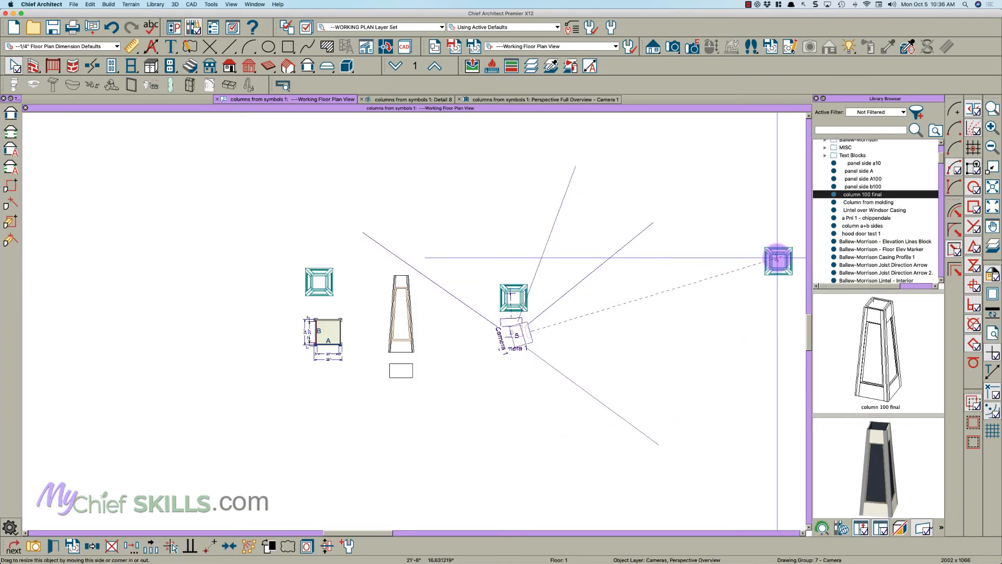
drag(519, 336, 680, 292)
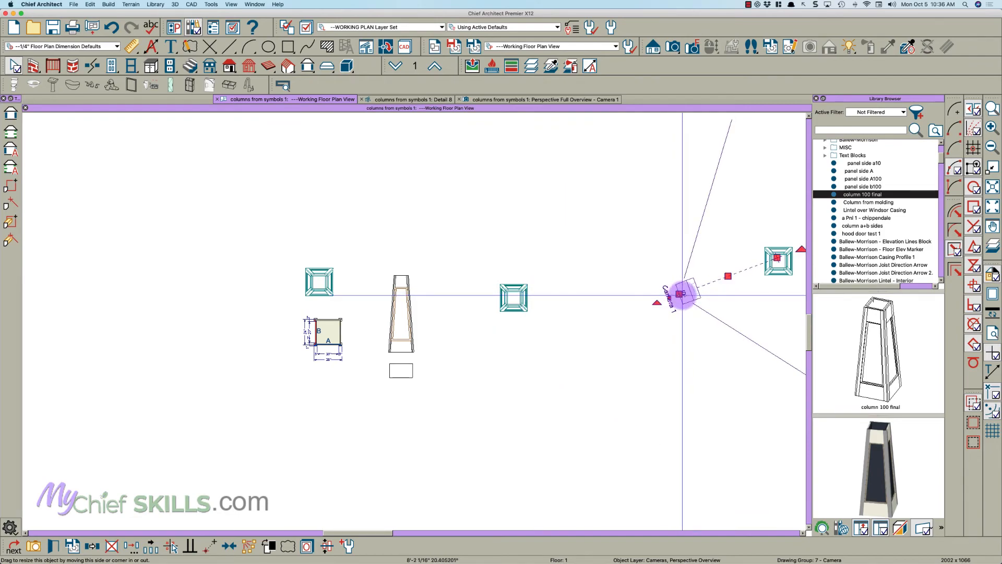
key(ctrl+Tab)
scroll(507, 281, down, 2)
key(o)
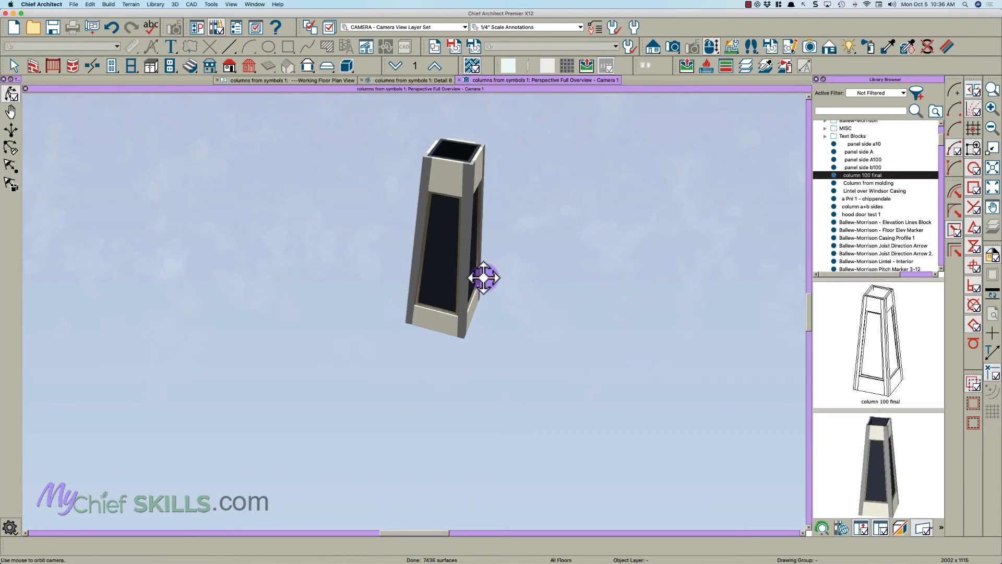
drag(452, 283, 454, 331)
key(space)
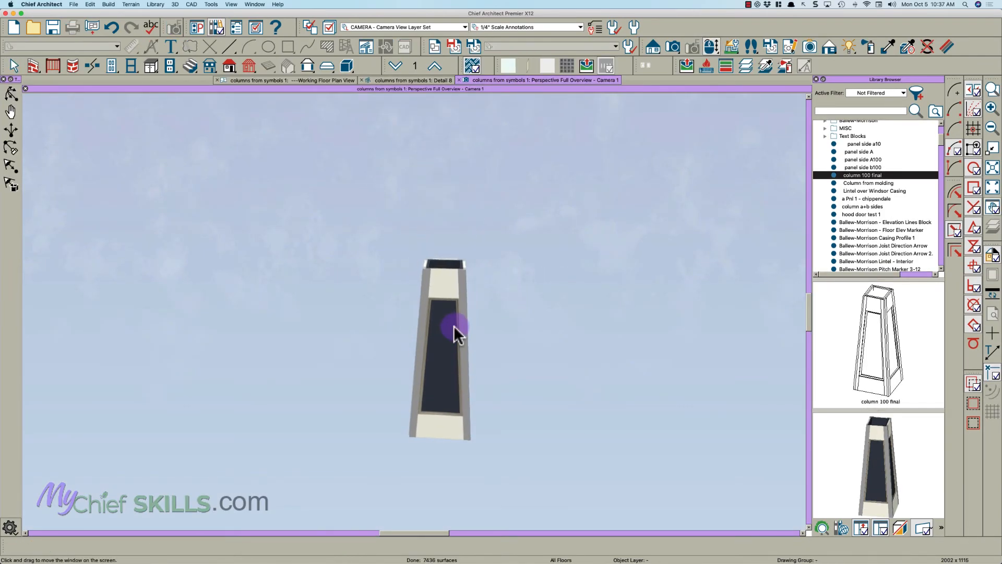
- Stretch the placed column symbol taller in the 3D view
click(445, 347)
scroll(447, 348, down, 2)
middle_drag(448, 349, 453, 324)
click(453, 324)
drag(452, 281, 456, 211)
middle_drag(449, 376, 454, 324)
scroll(407, 315, up, 2)
click(415, 215)
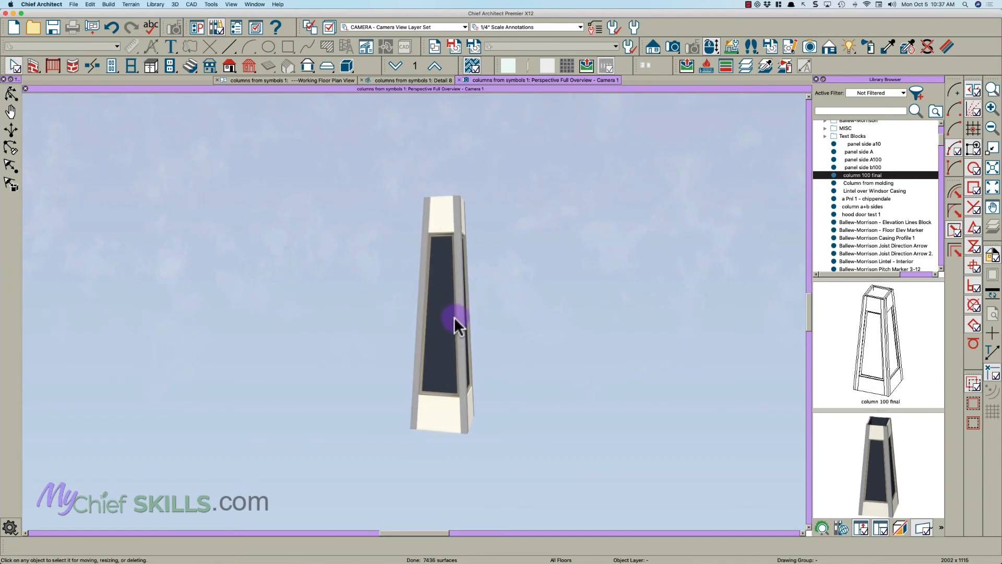
- Widen the column symbol in the 3D view by stretching its right side outward
click(455, 319)
drag(472, 320, 490, 323)
middle_drag(492, 373, 424, 373)
click(423, 373)
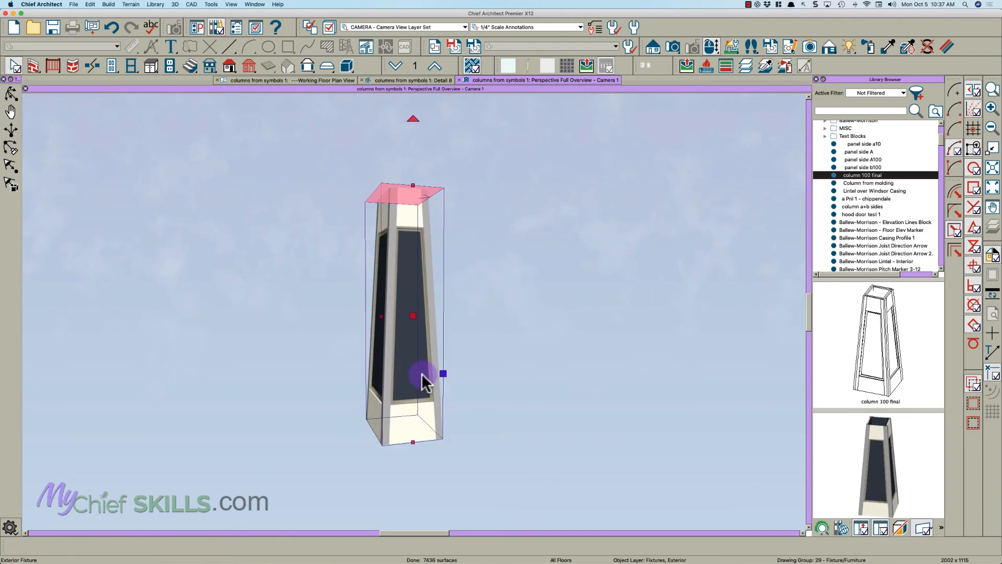
drag(442, 374, 481, 371)
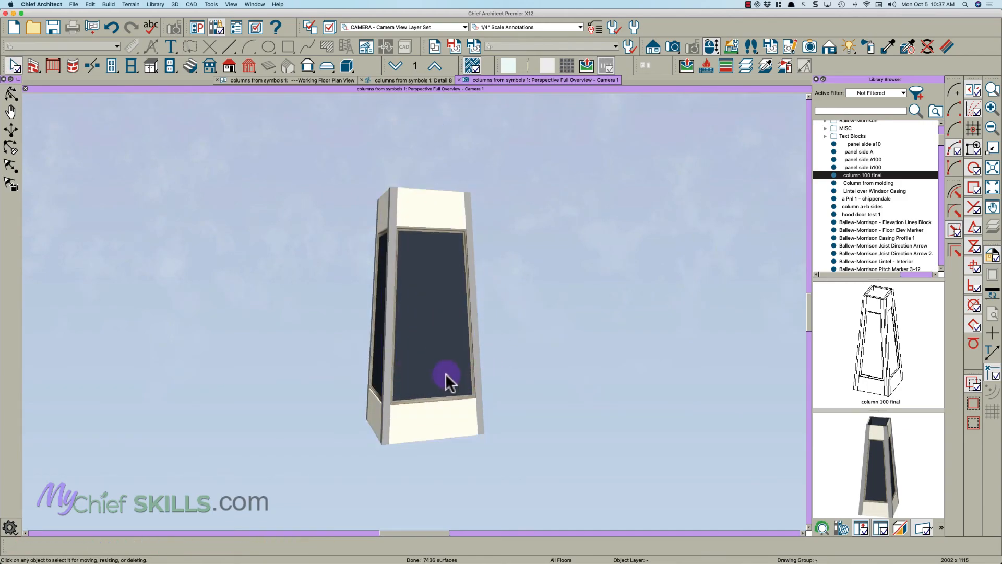
- Examine the resized column's panels and corners from several sides
middle_drag(376, 389, 403, 402)
key(space)
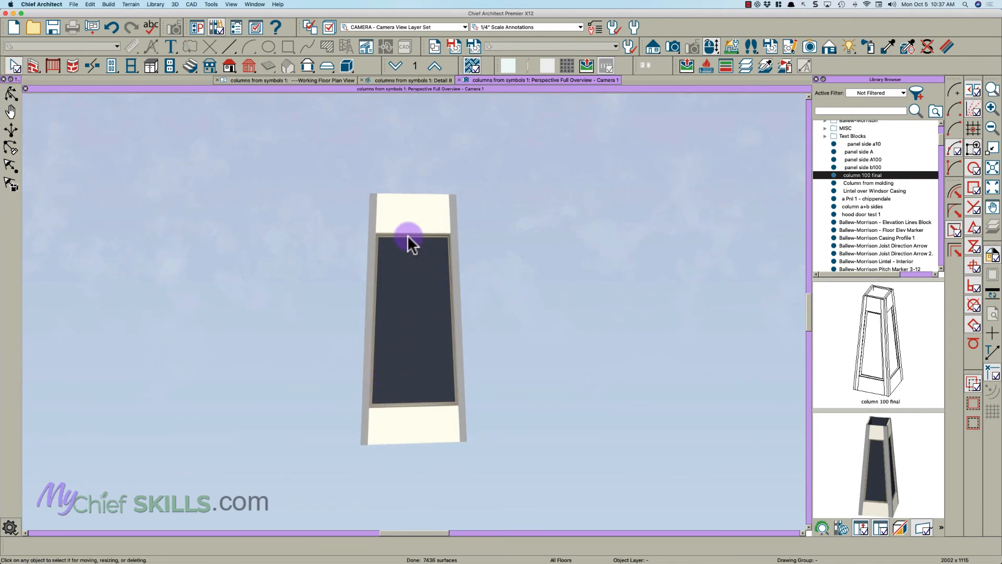
middle_drag(401, 273, 552, 274)
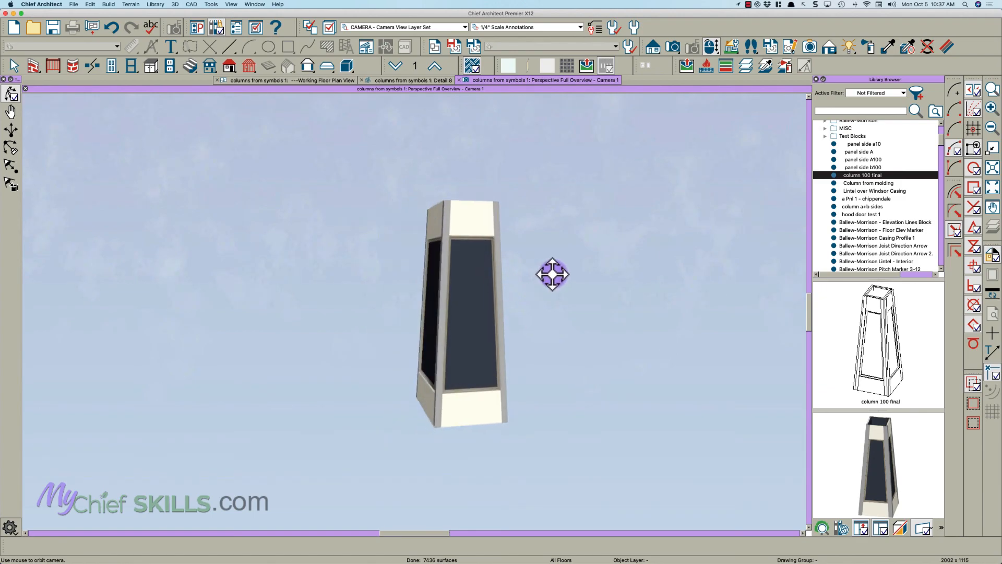
middle_drag(477, 287, 507, 286)
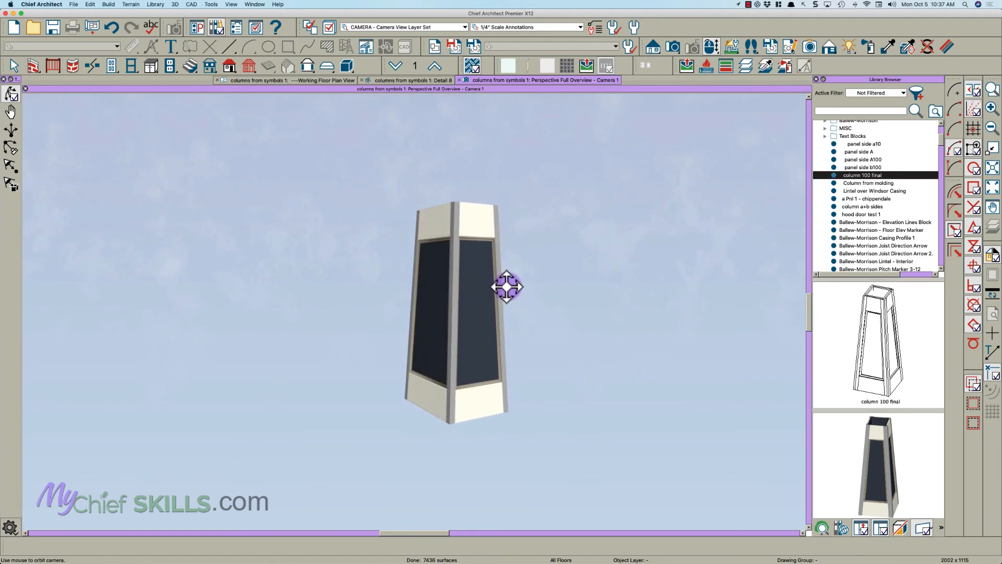
middle_drag(441, 334, 481, 332)
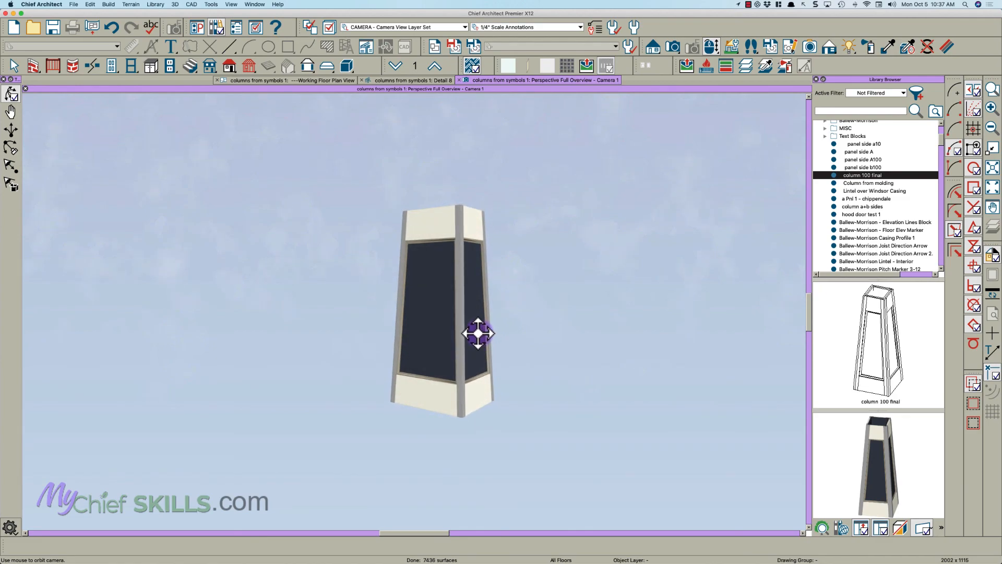
drag(456, 320, 476, 299)
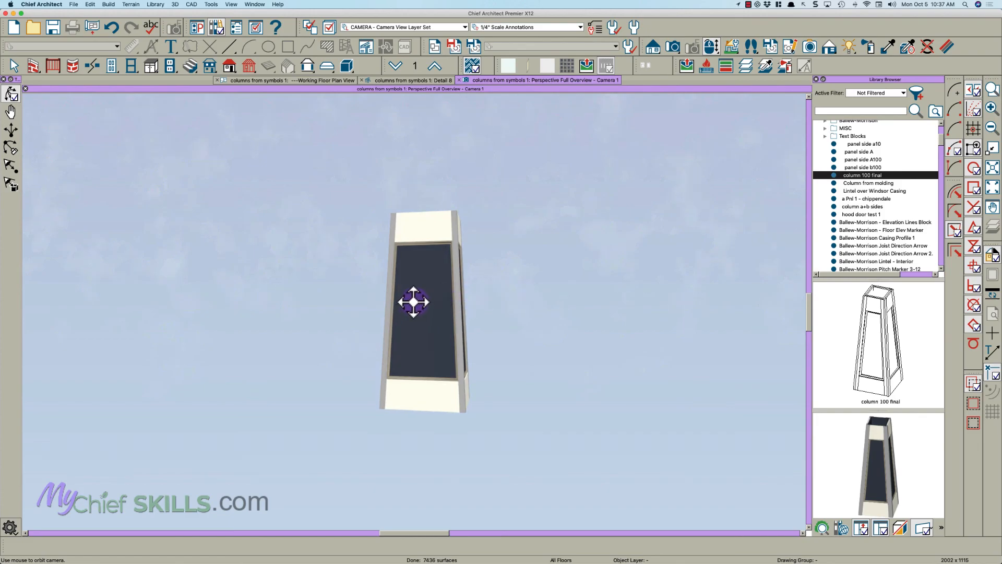